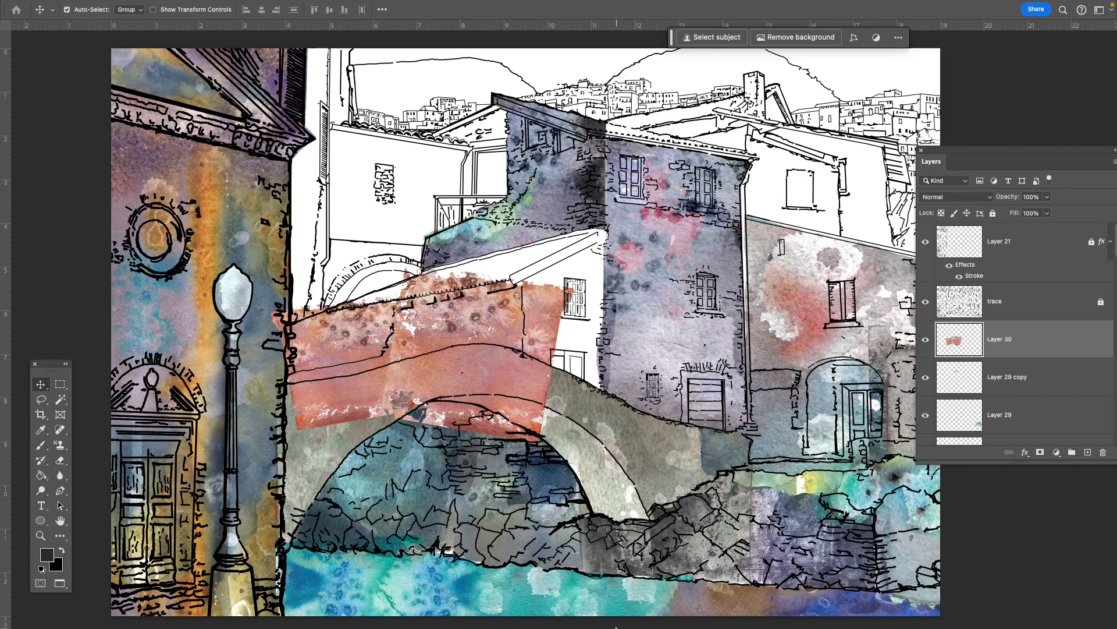
- Switch to Chrome and search Google Images for "watercolor textures" in a new tab
mouse_move(621, 627)
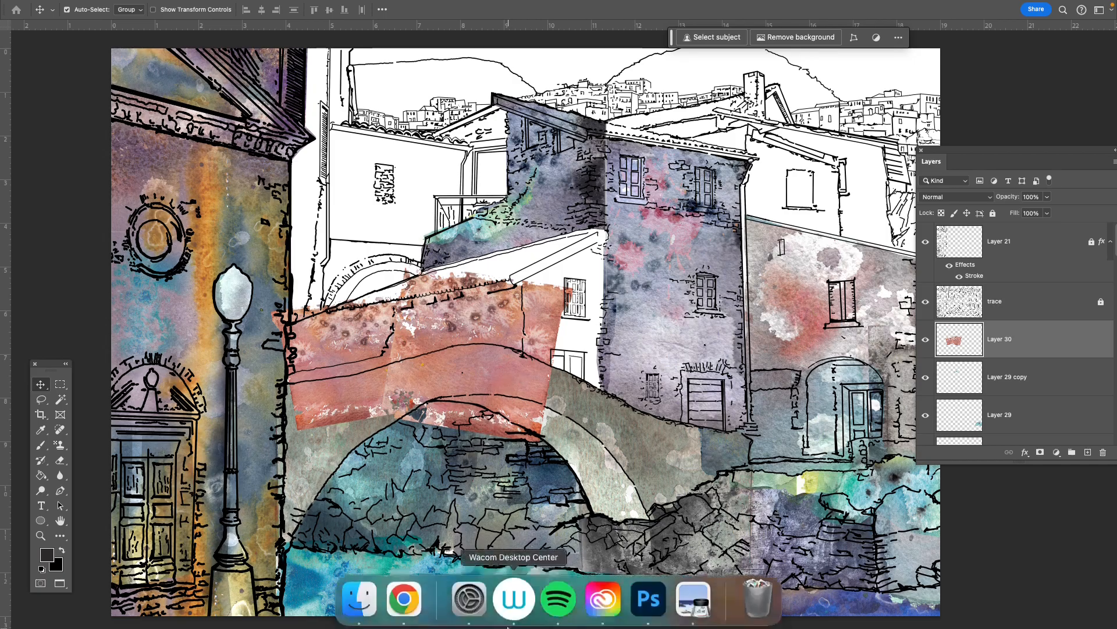
click(405, 606)
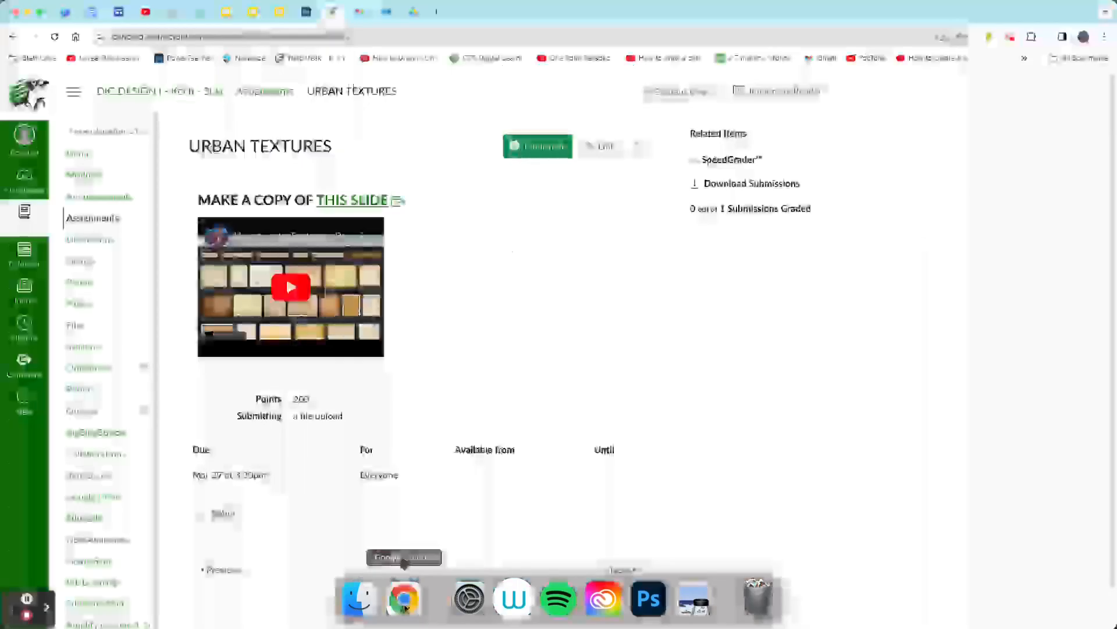
click(435, 11)
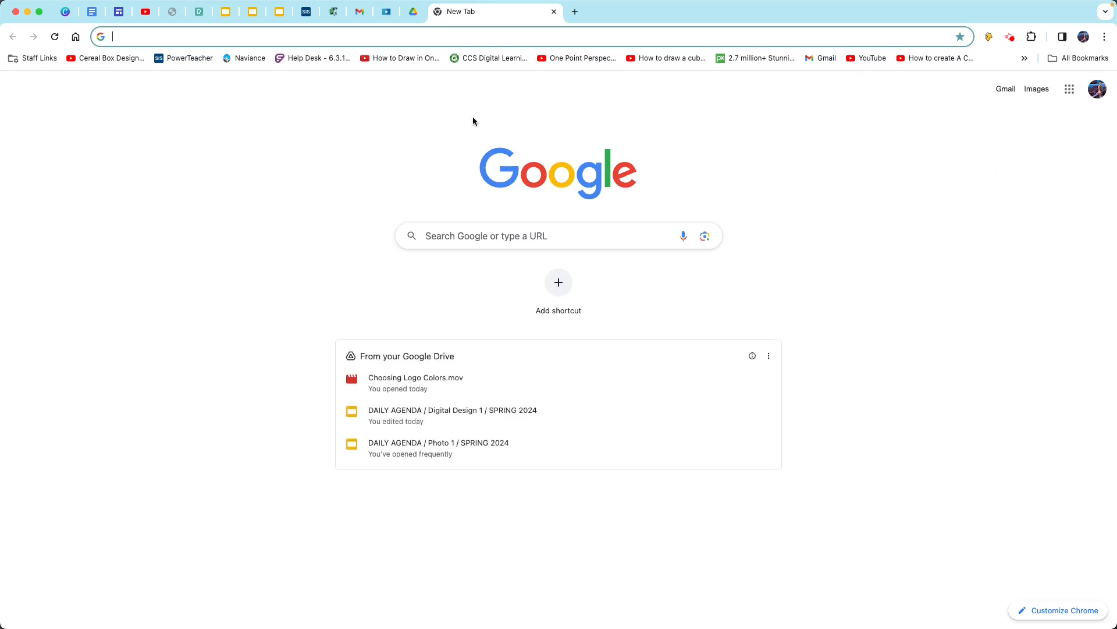
click(1036, 90)
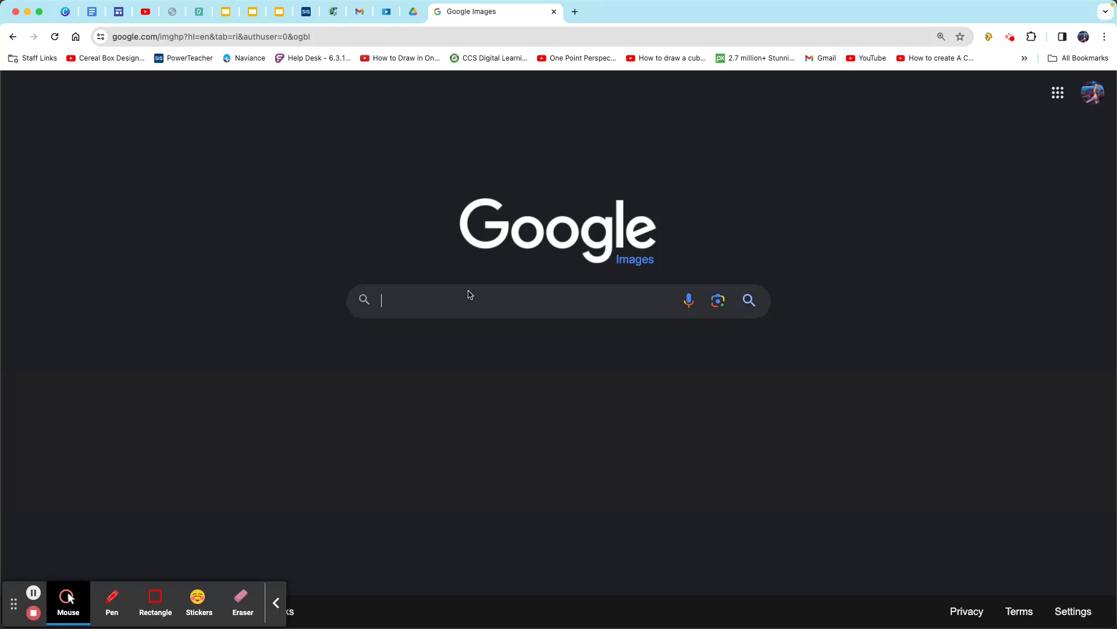
text(watercolor textures)
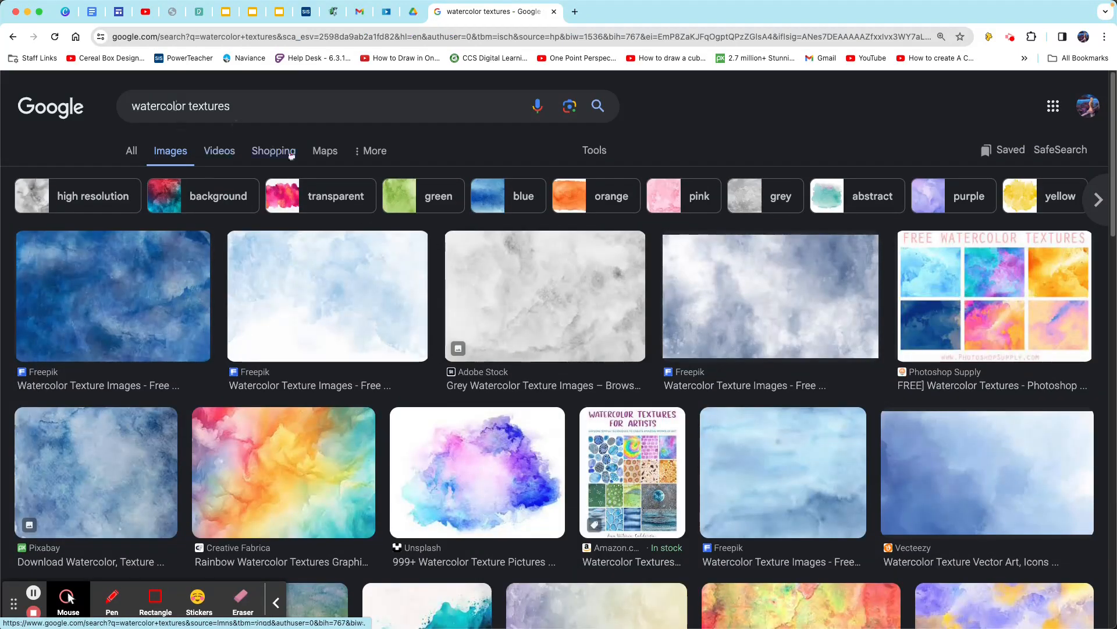
- Filter the watercolor texture image results to the Large size
click(596, 152)
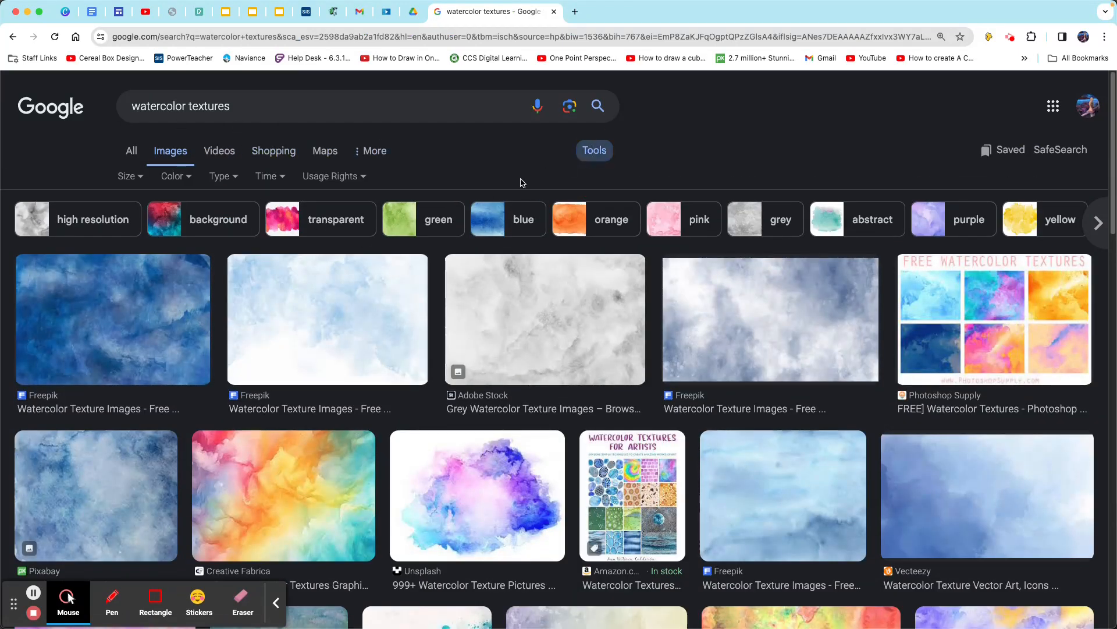
click(136, 180)
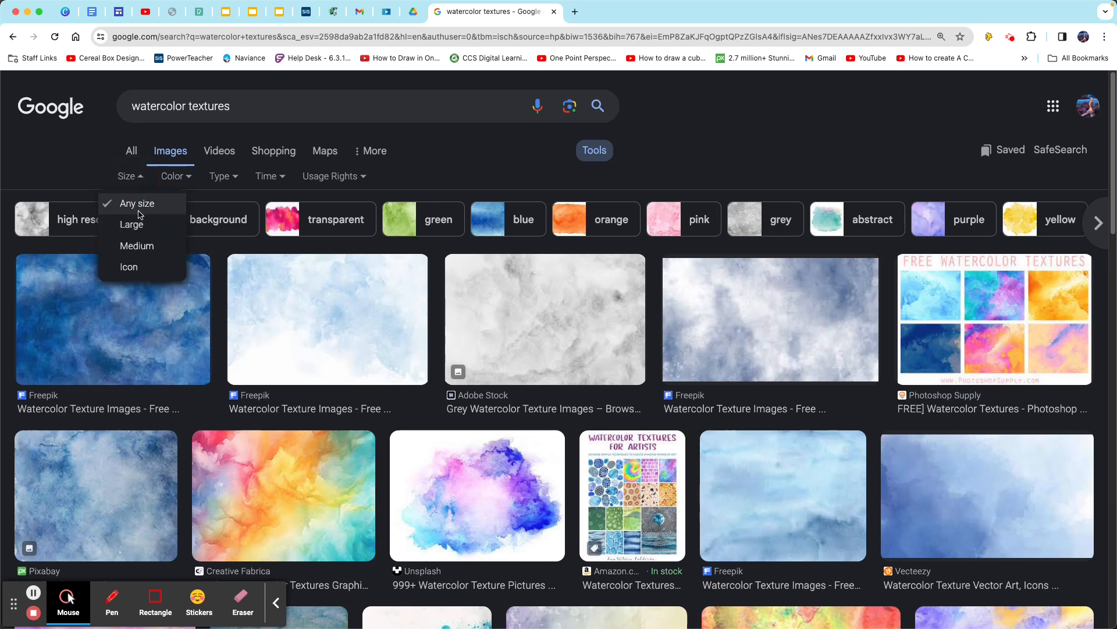
click(138, 228)
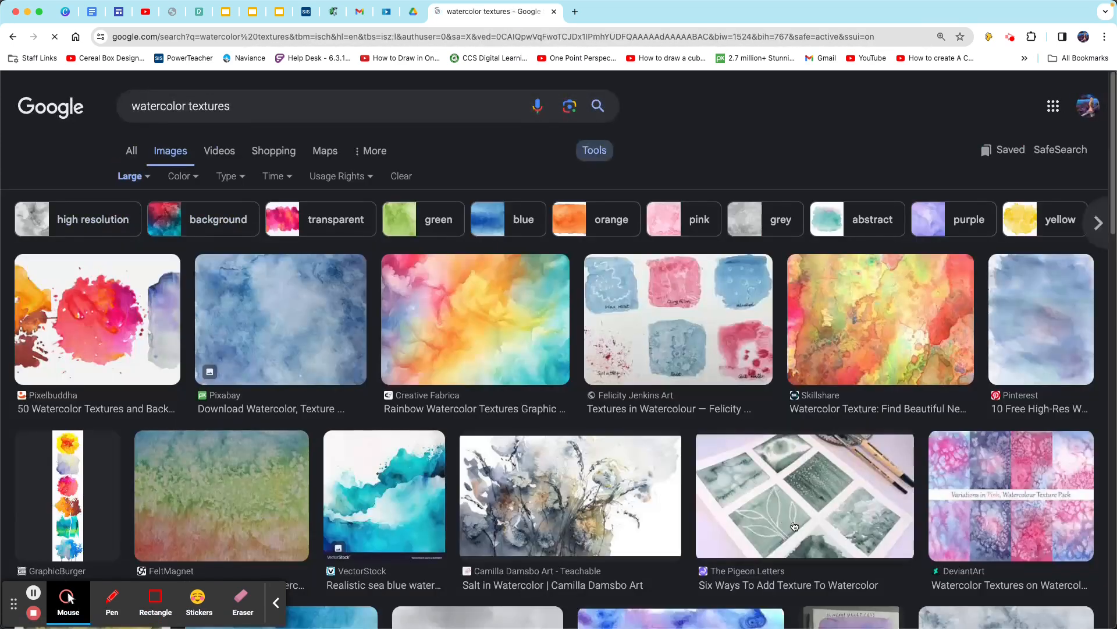
- Preview the salt-texture flowers, the pink texture pack, the FeltMagnet texture and the Pexels blue texture, closing each preview
click(554, 526)
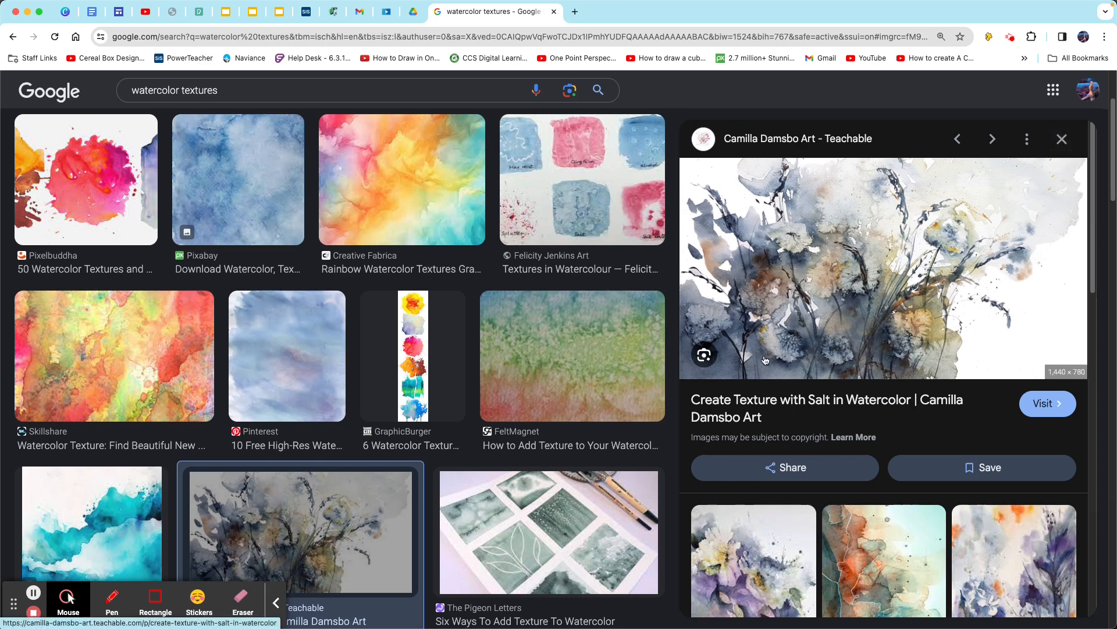
click(1062, 135)
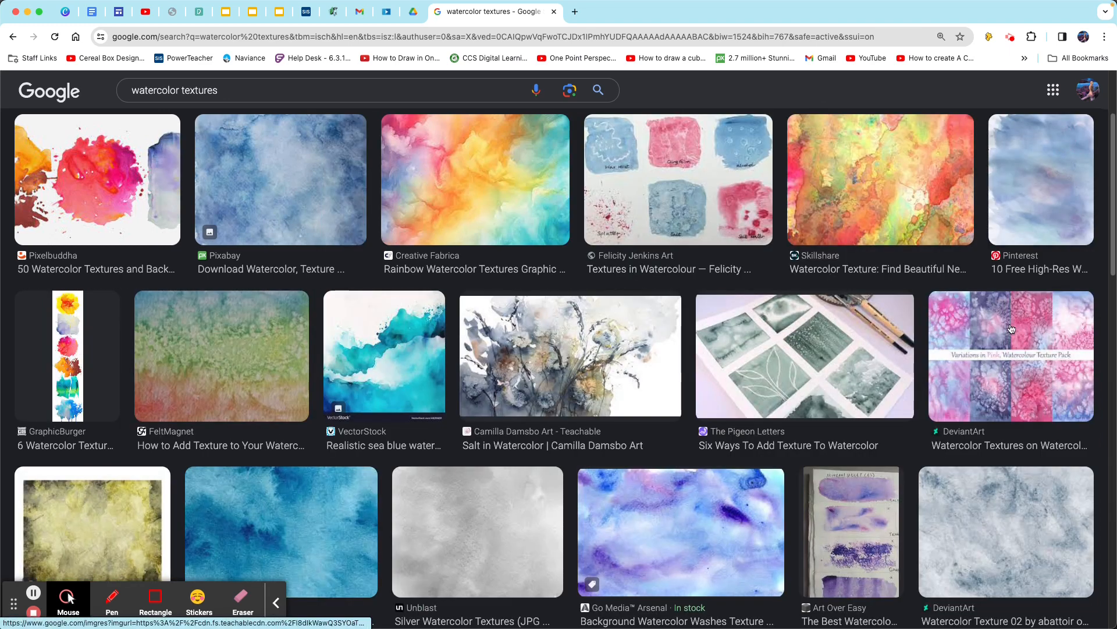
scroll(1018, 314, down, 3)
click(1030, 153)
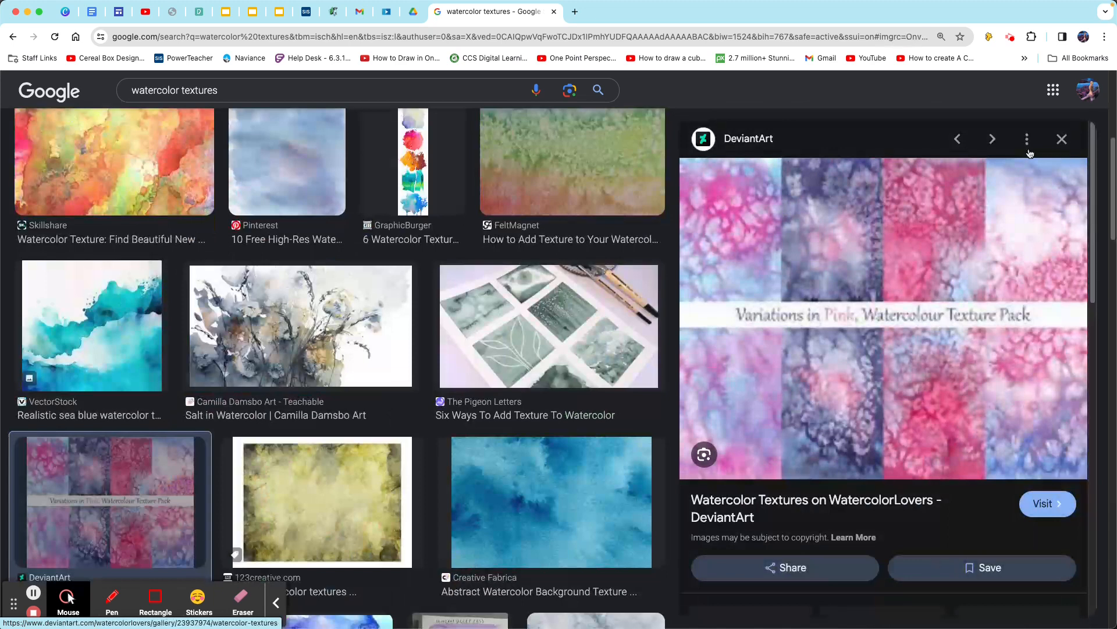
click(1062, 139)
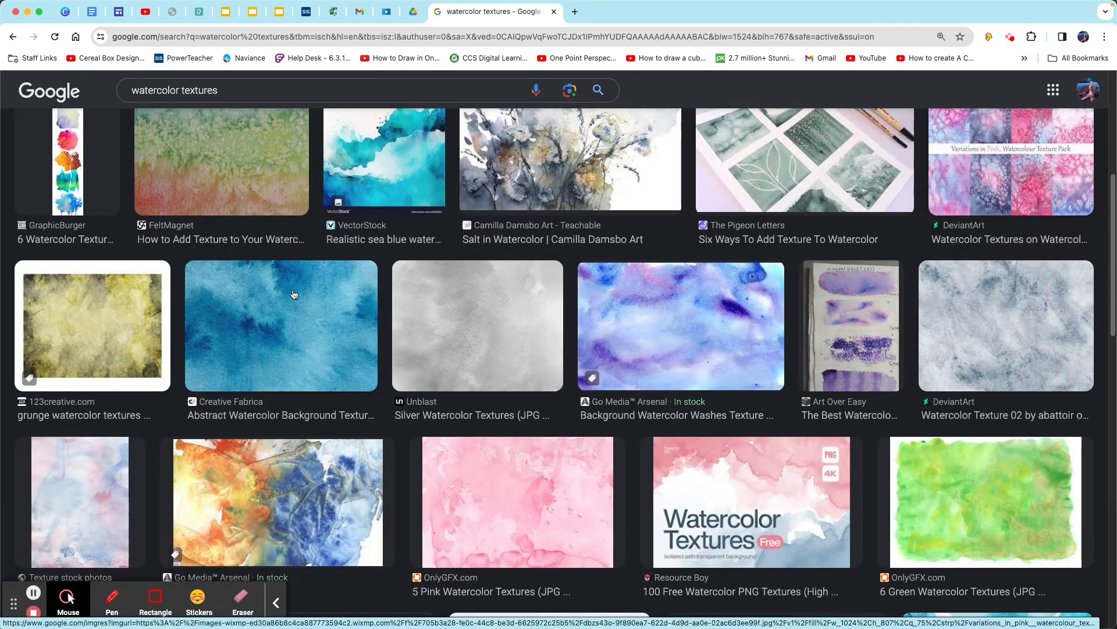
click(260, 181)
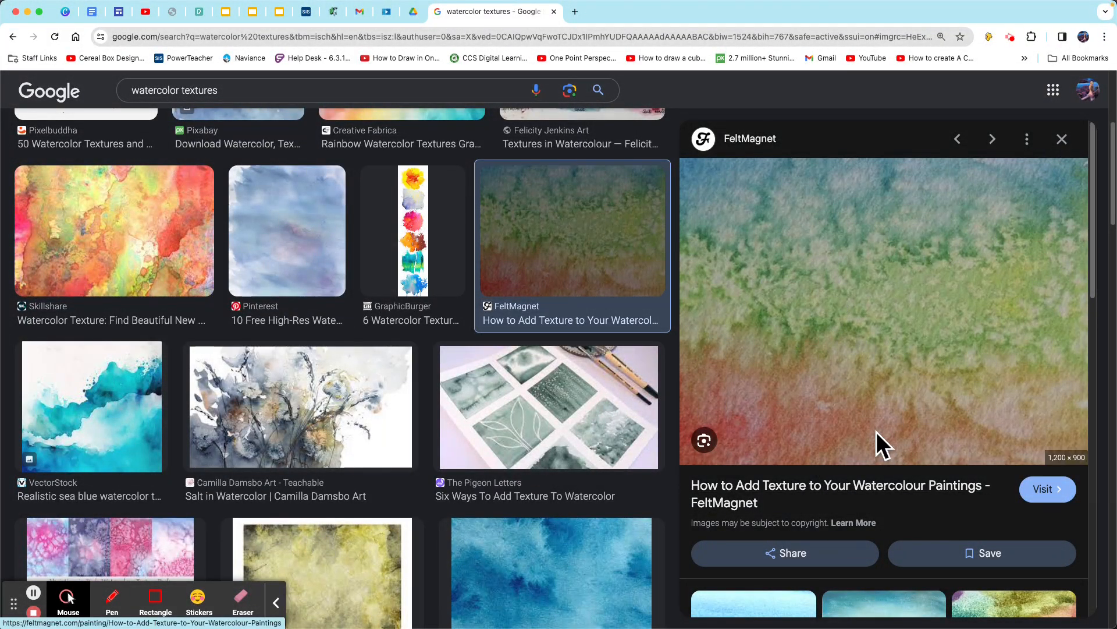
click(1062, 140)
scroll(867, 440, down, 5)
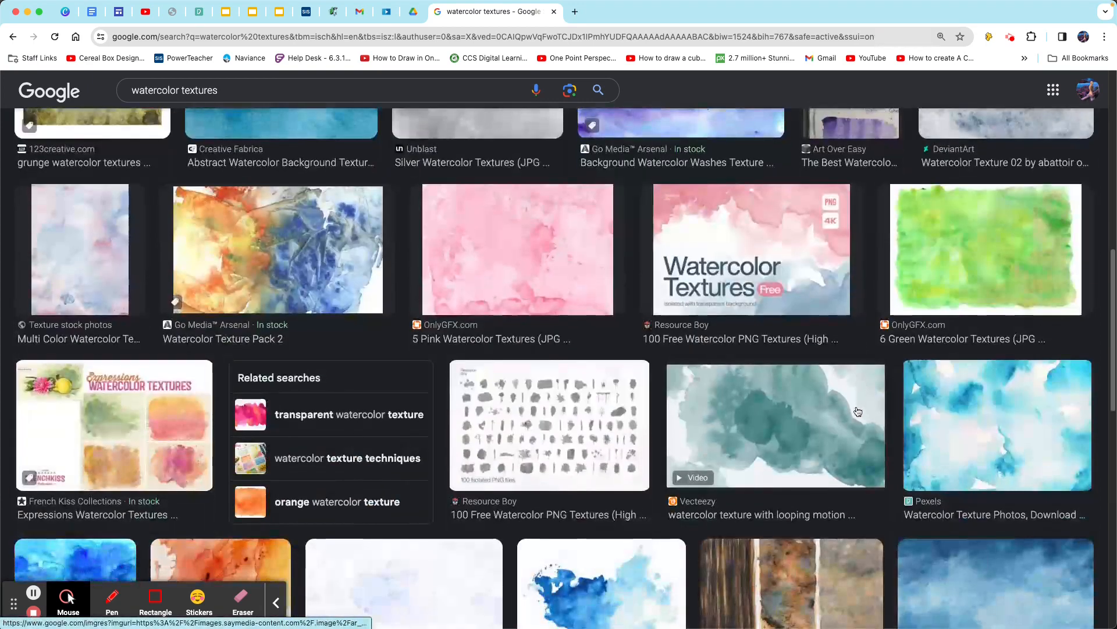
click(979, 430)
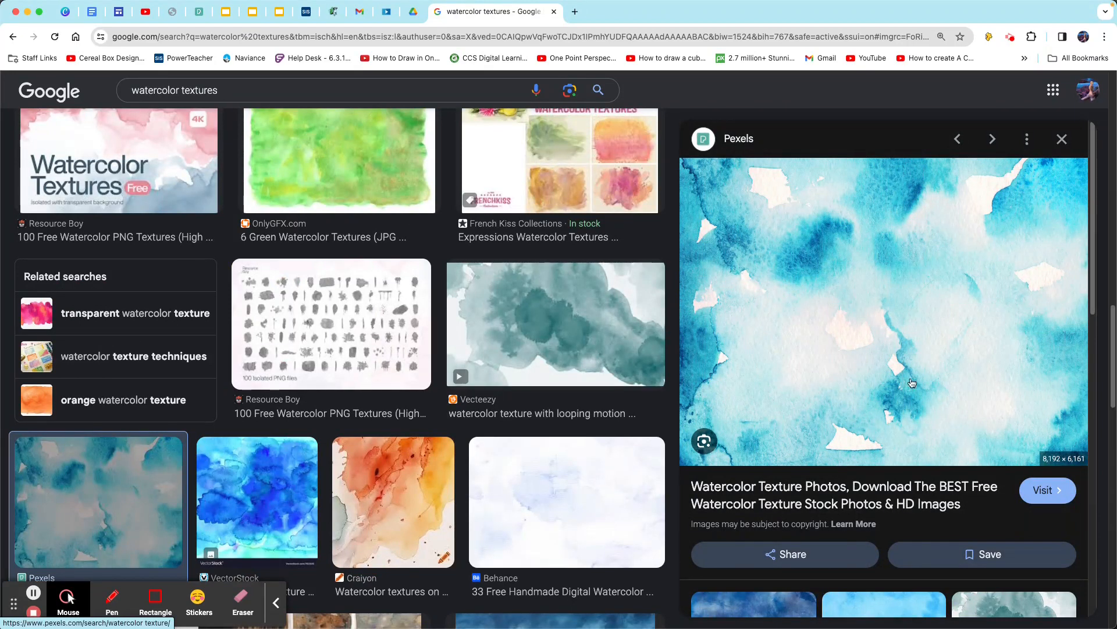
click(1062, 139)
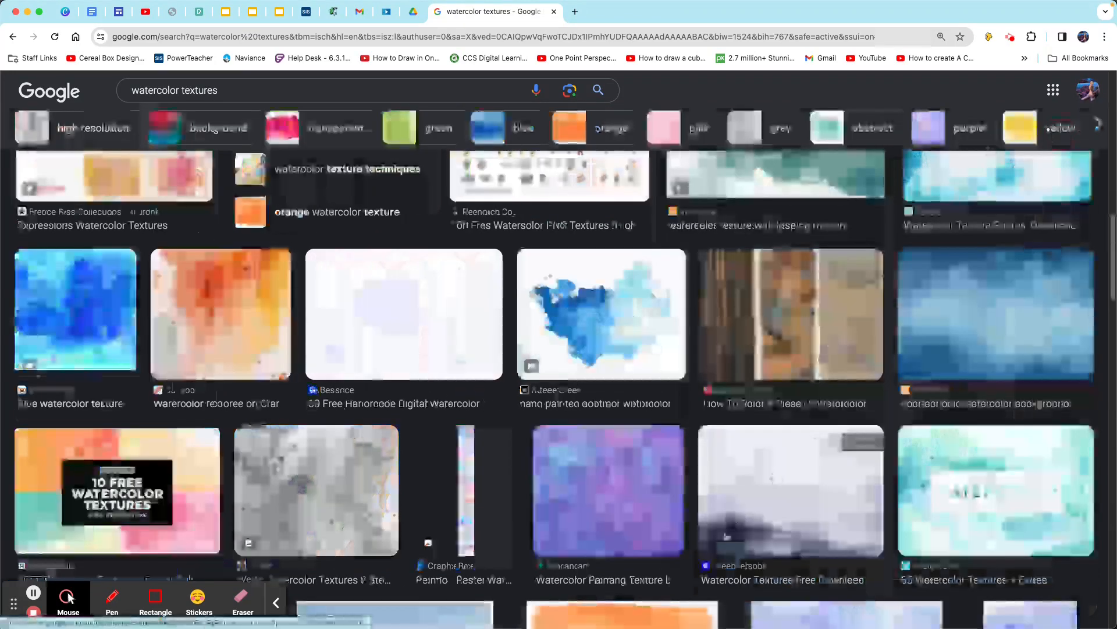
- Preview the rainbow Creative Fabrica, Alamy landscape and gold Unblast watercolor textures further down the results, closing each preview
scroll(706, 555, down, 3)
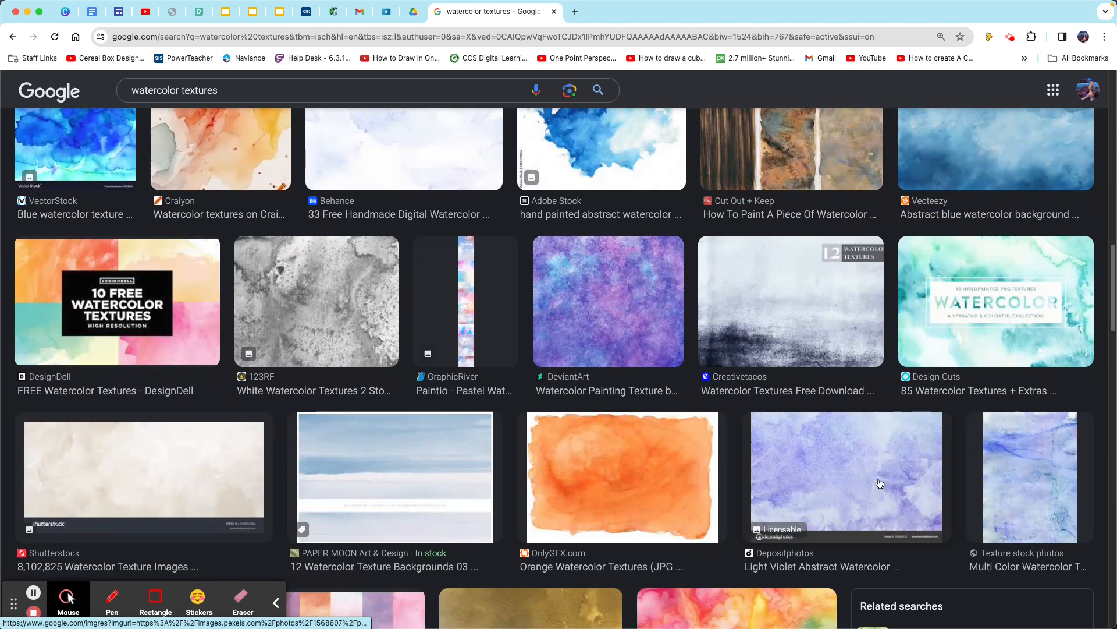
scroll(853, 489, down, 6)
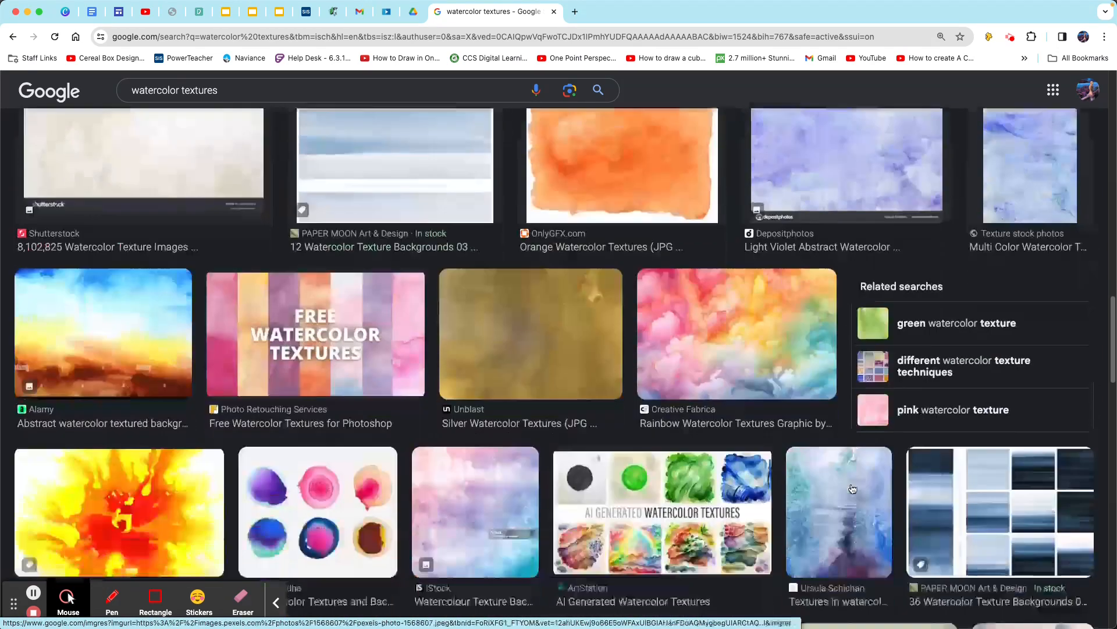
click(713, 300)
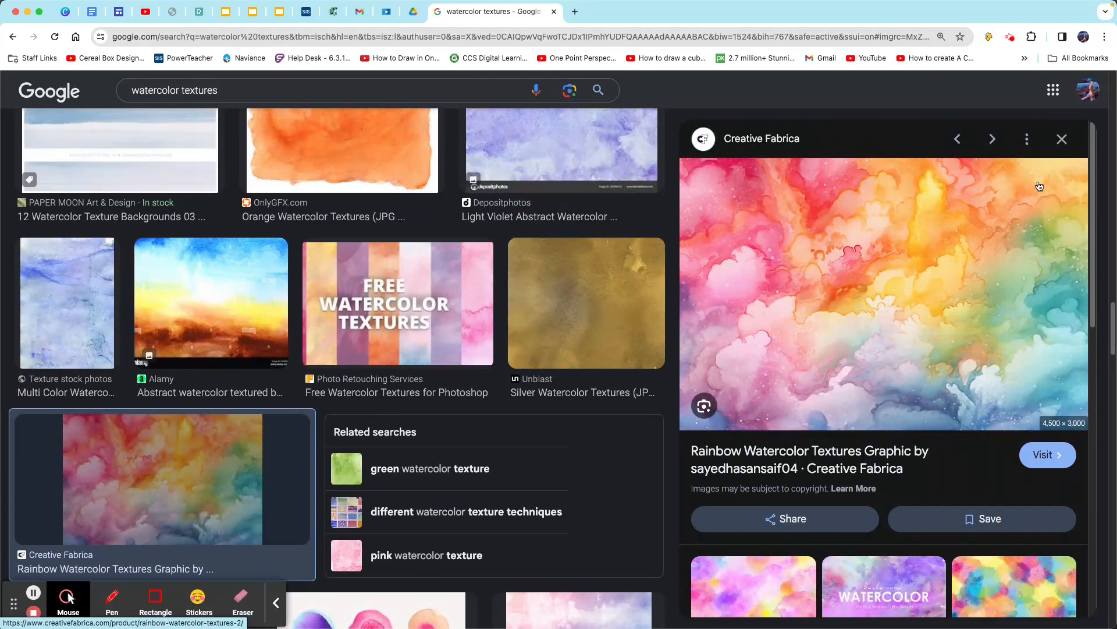
click(1062, 138)
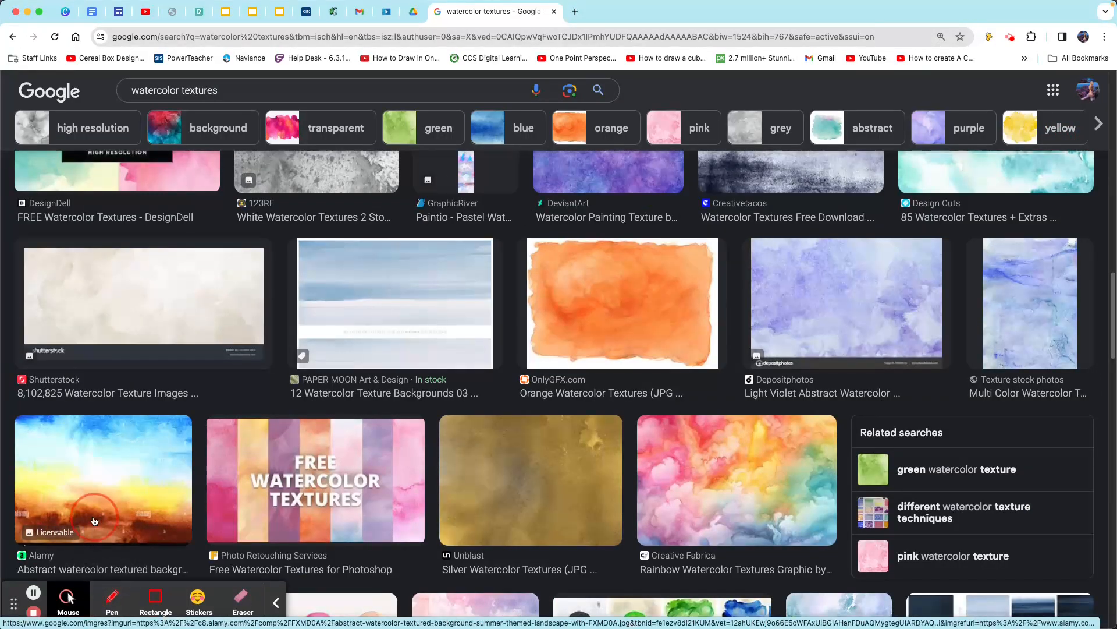
click(96, 565)
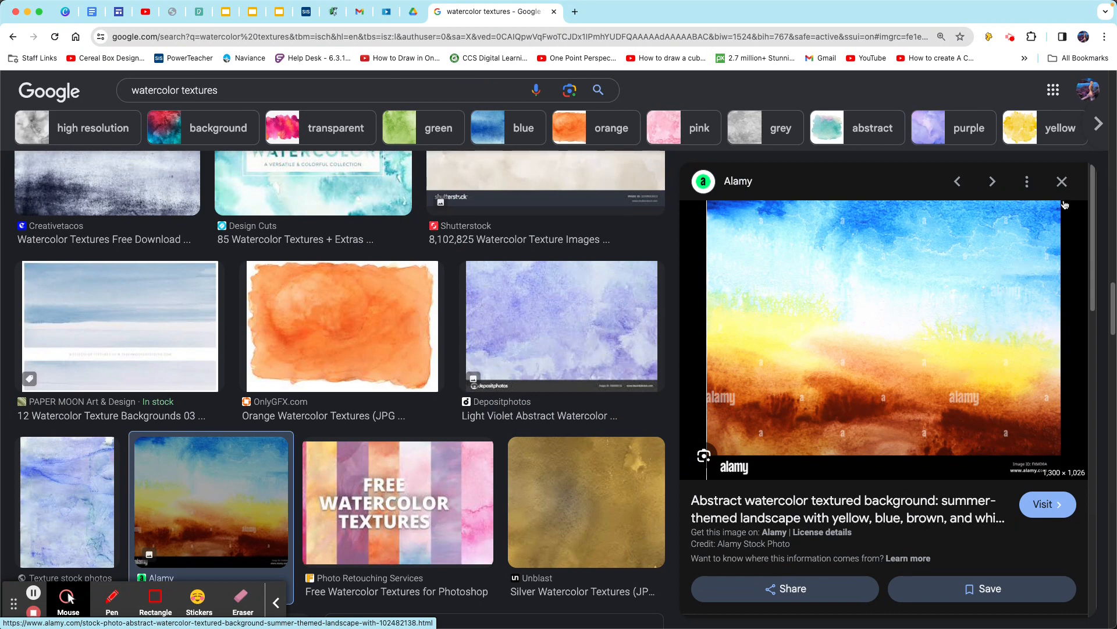
click(1062, 182)
click(541, 527)
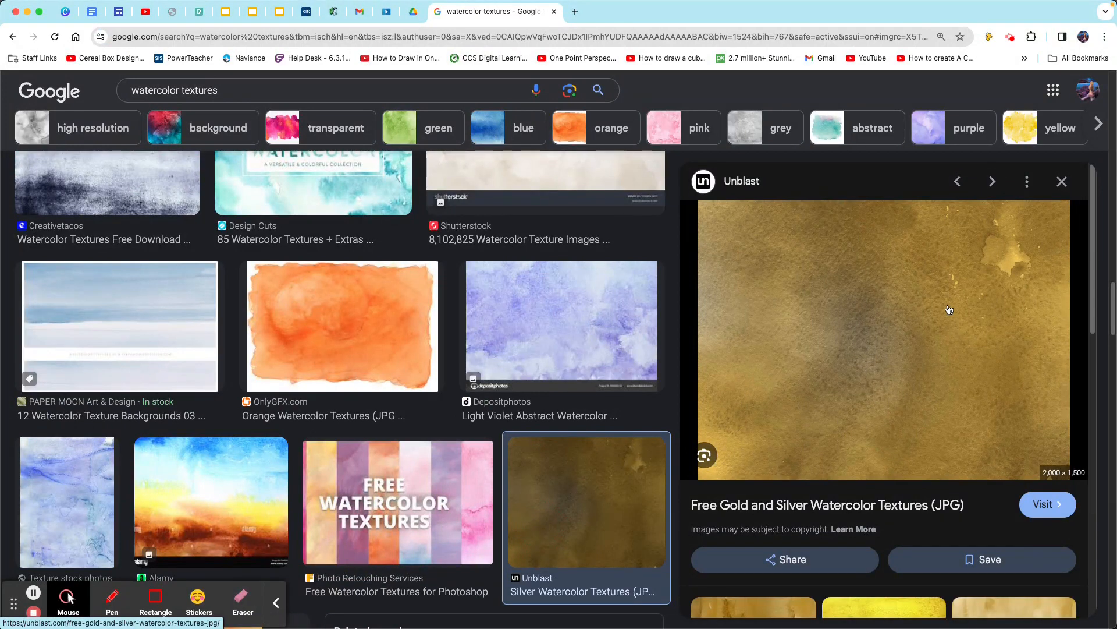
click(1061, 182)
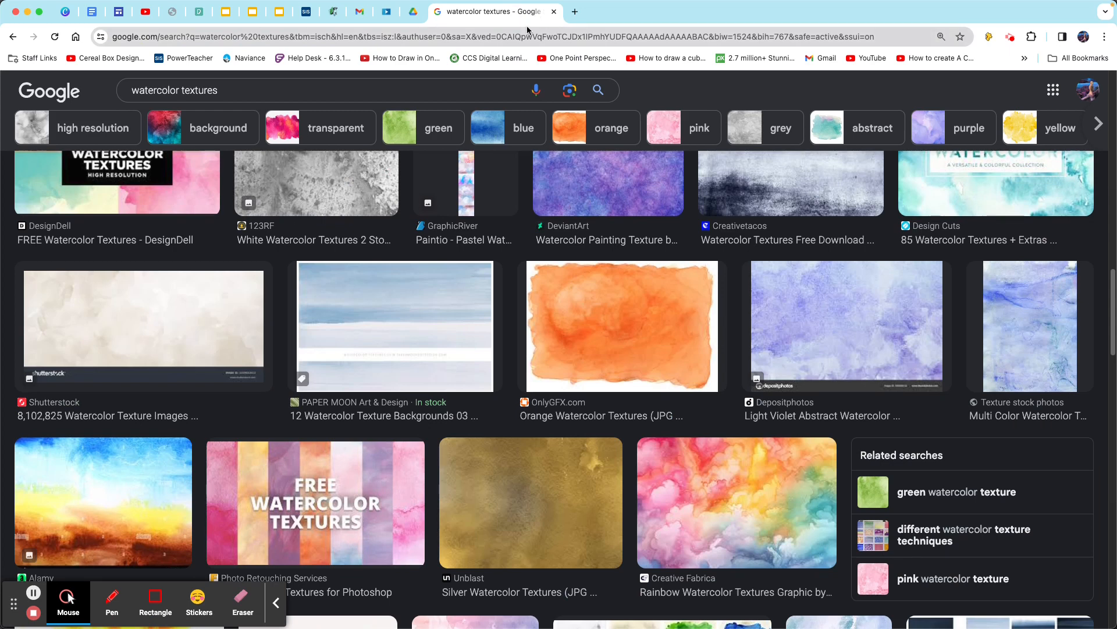
- Close the image search tab, switch back to Photoshop and reposition the Layers panel
click(554, 12)
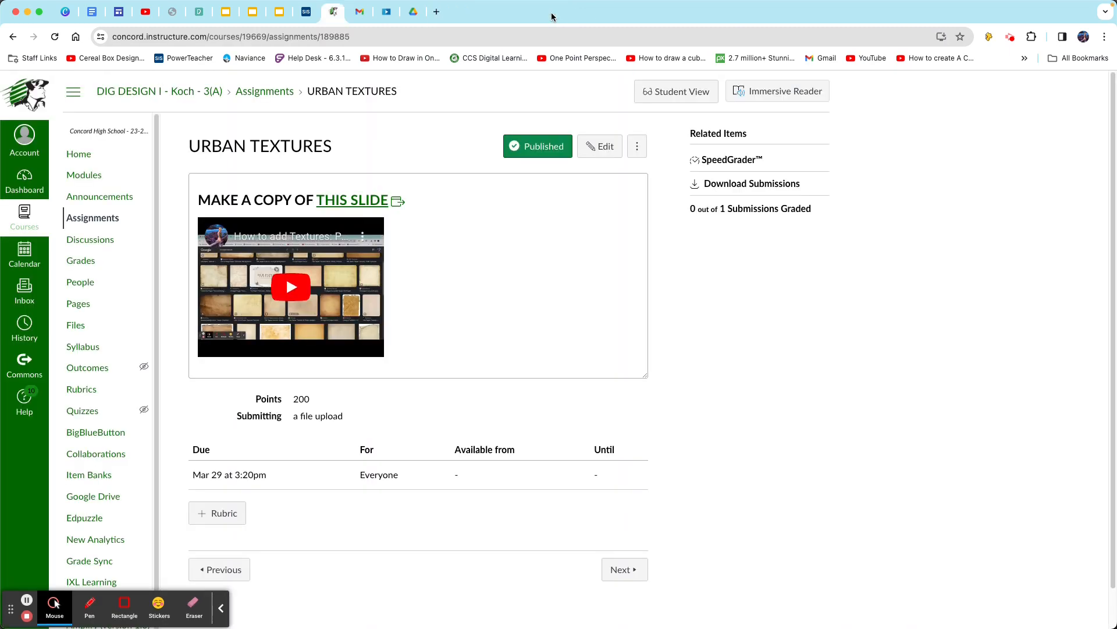
mouse_move(520, 611)
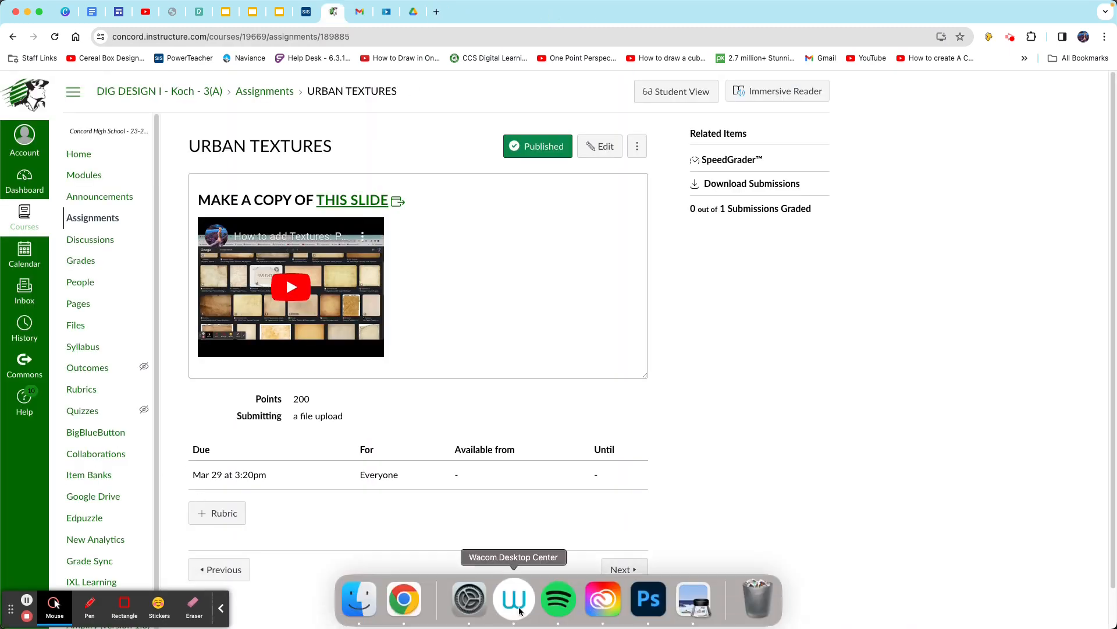
click(665, 608)
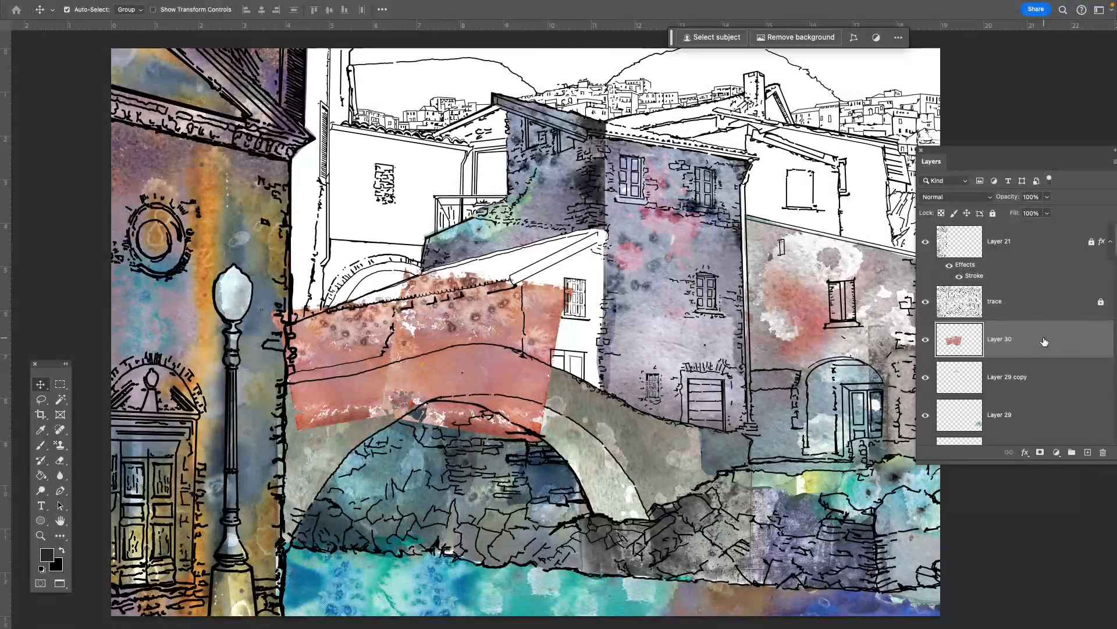
drag(963, 151, 936, 76)
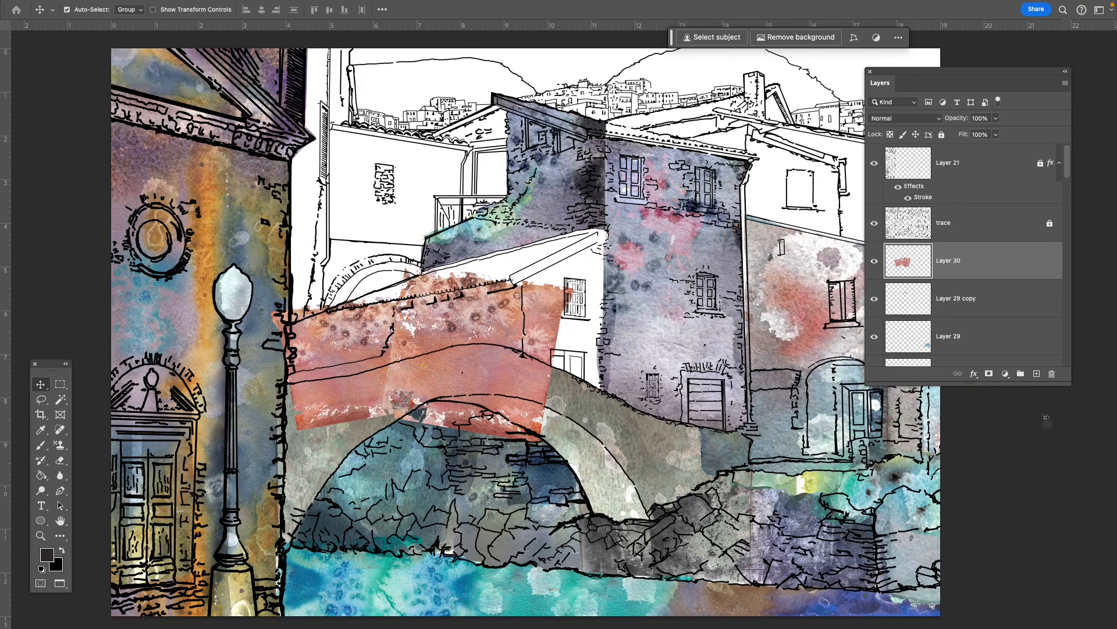
- Toggle the visibility of Layer 30 to check the red texture over the bridge
click(1005, 374)
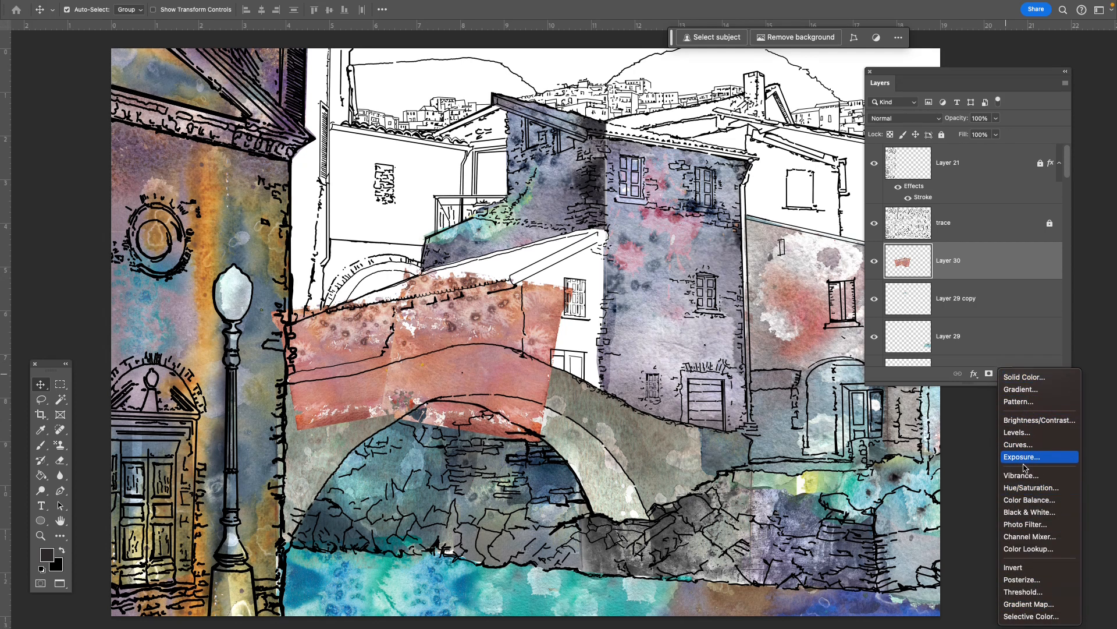
click(989, 423)
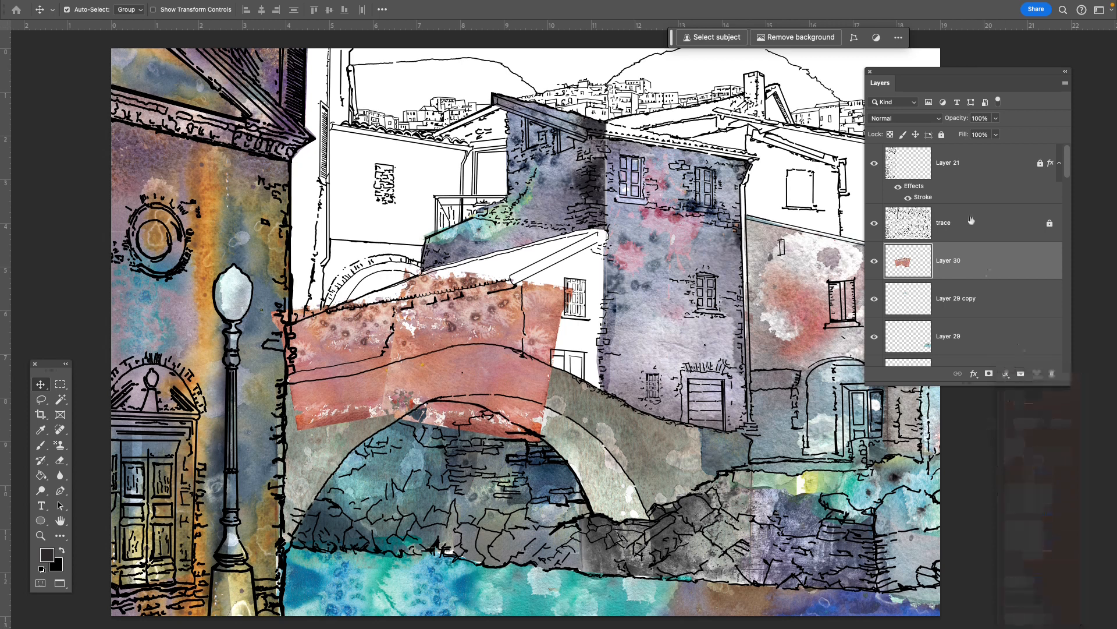
click(875, 262)
click(875, 262)
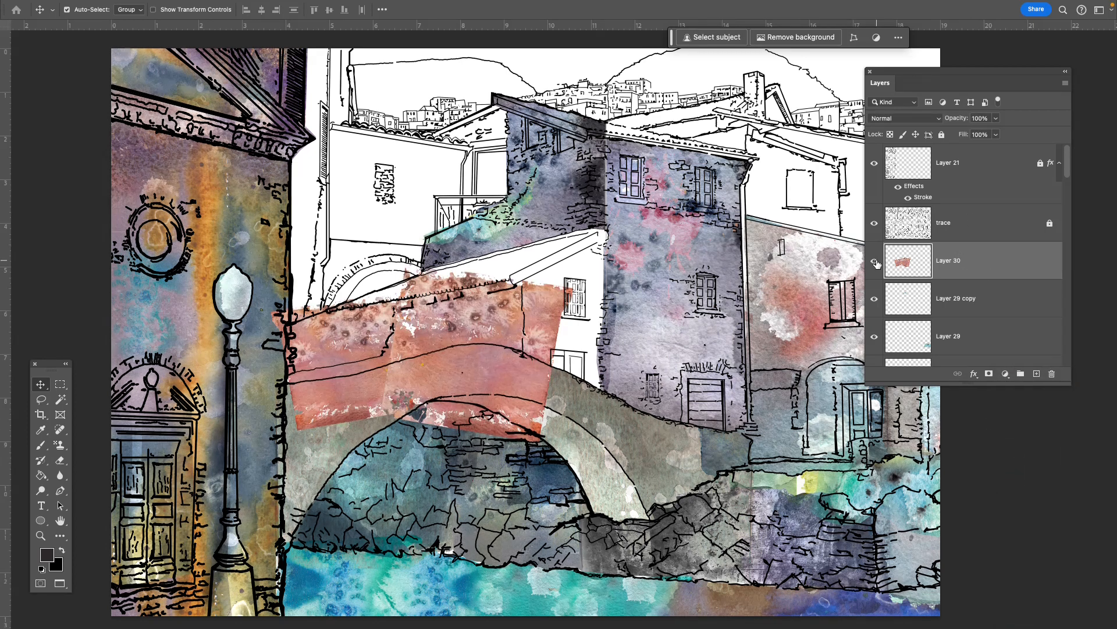
click(875, 262)
click(875, 262)
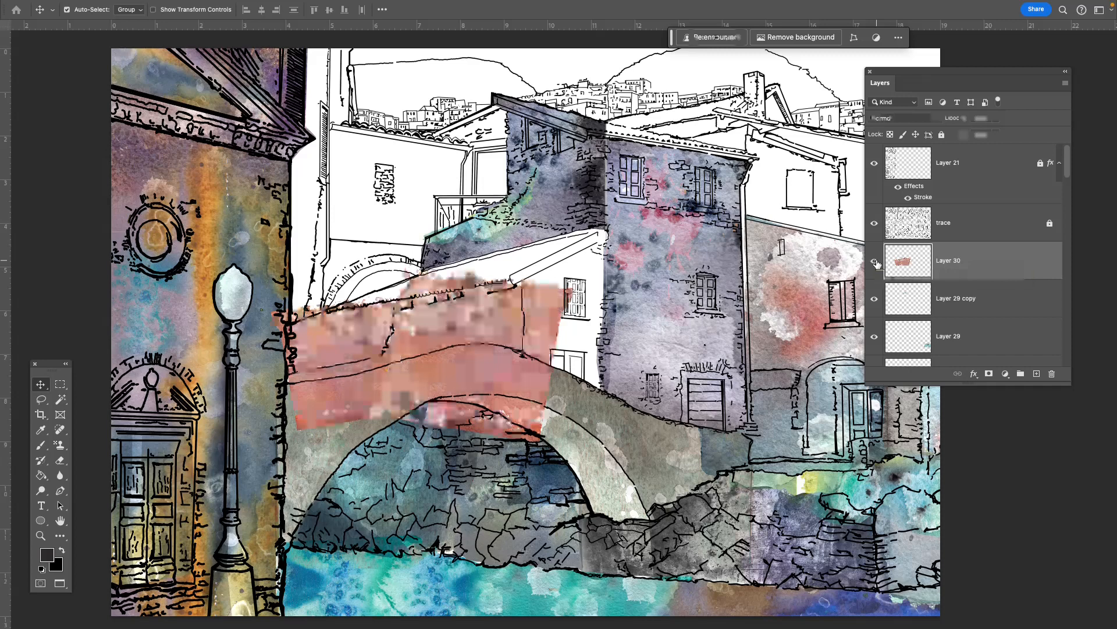
- Open a Hue/Saturation adjustment on Layer 30 and set the hue to -70
key(super)
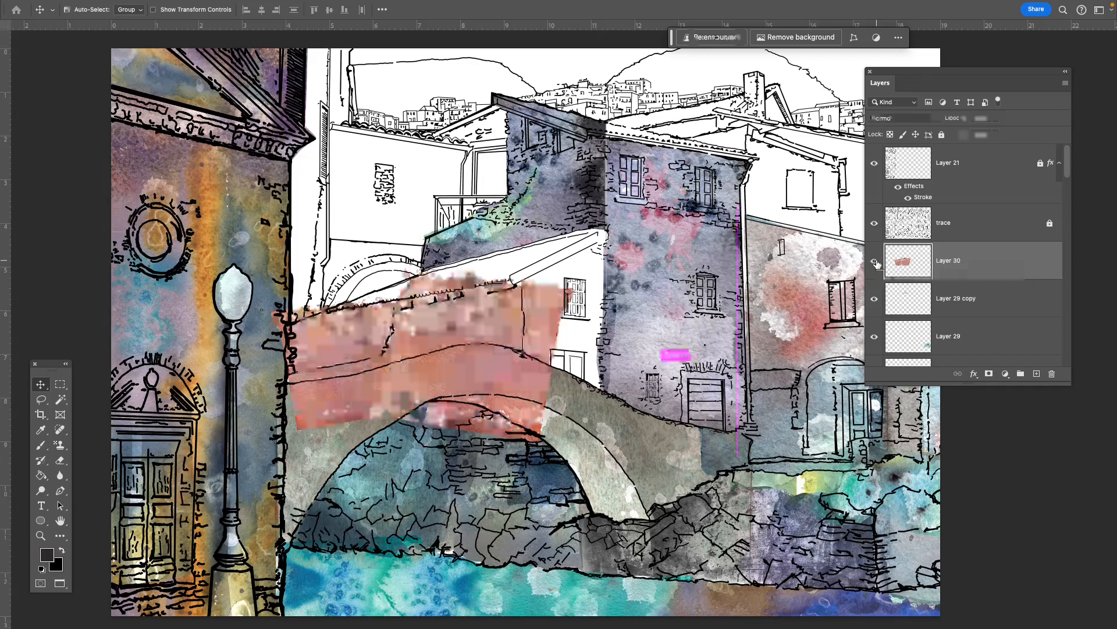
key(super+u)
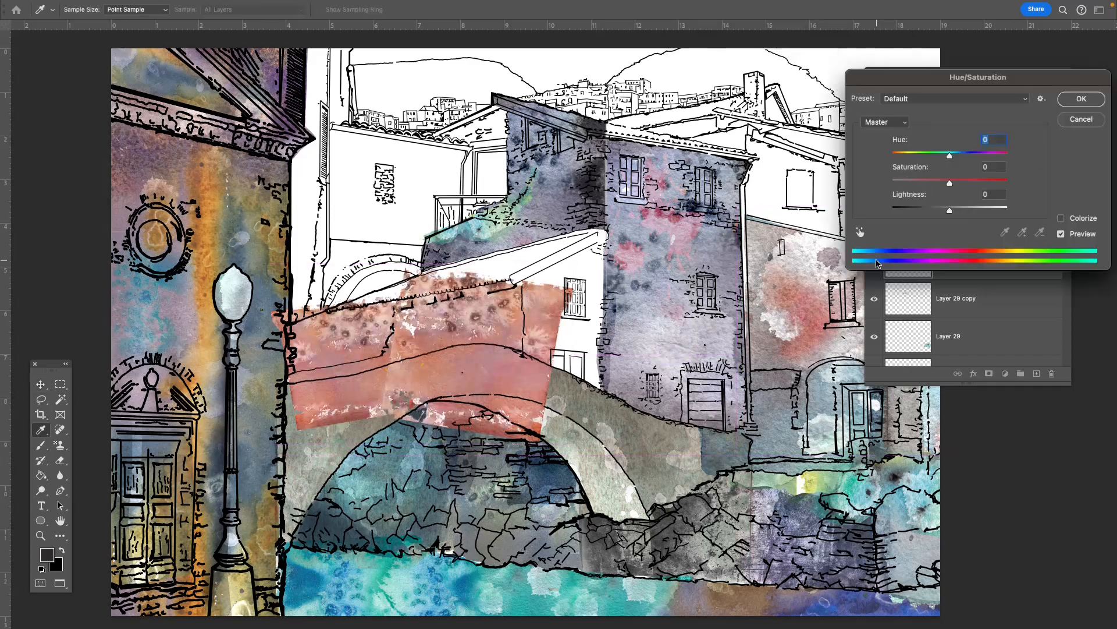
drag(937, 77, 850, 67)
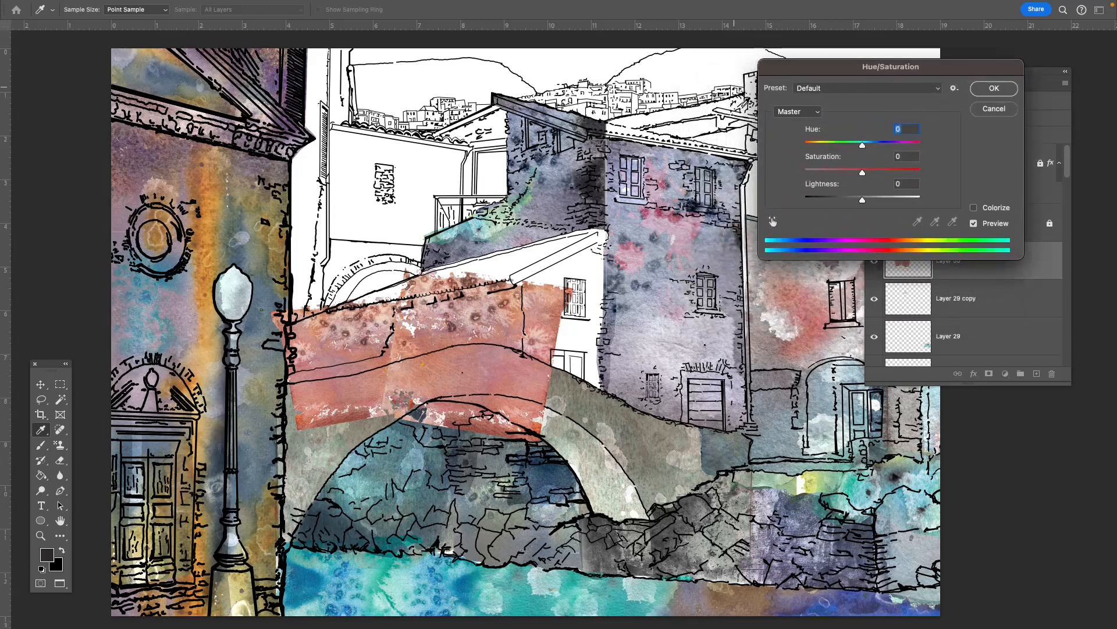
drag(863, 145, 814, 149)
mouse_move(819, 150)
mouse_down()
mouse_move(797, 154)
mouse_move(831, 156)
mouse_up()
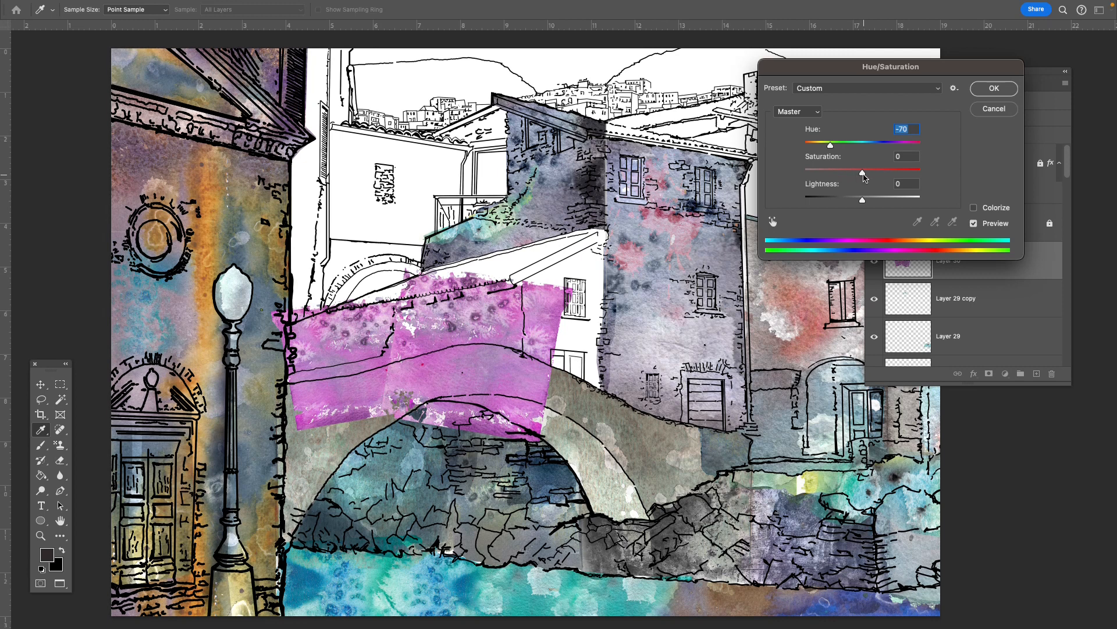
- Lower the saturation of the bridge texture to -88
drag(866, 174, 864, 174)
click(865, 174)
drag(859, 177, 813, 185)
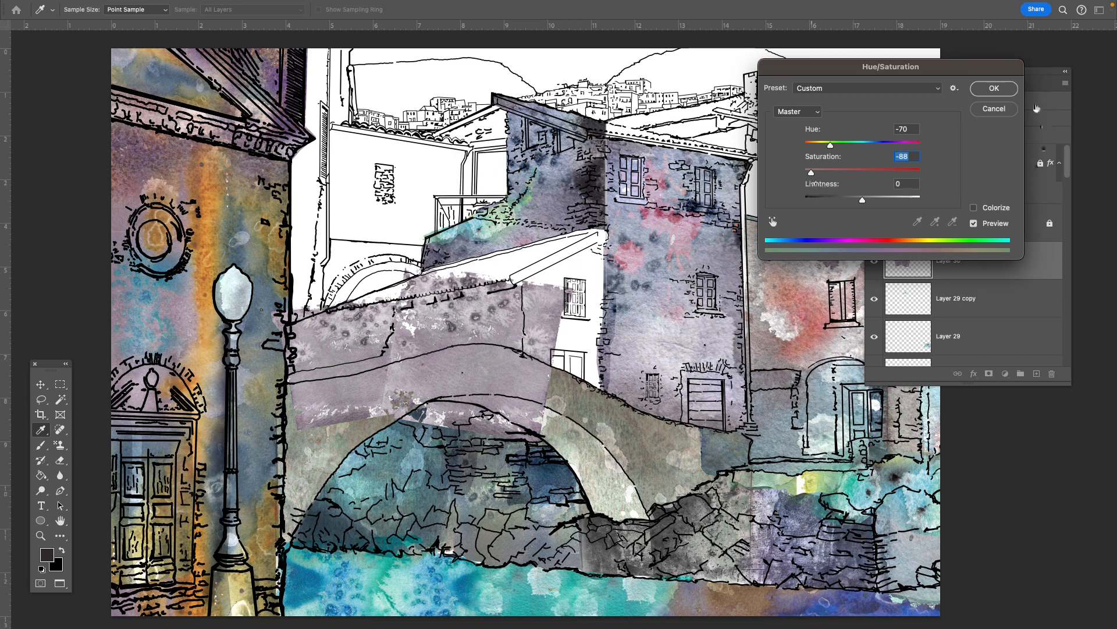
- Discard the Hue/Saturation changes and try a Levels adjustment on Layer 30 with the midtone input level at 1.23
click(1000, 114)
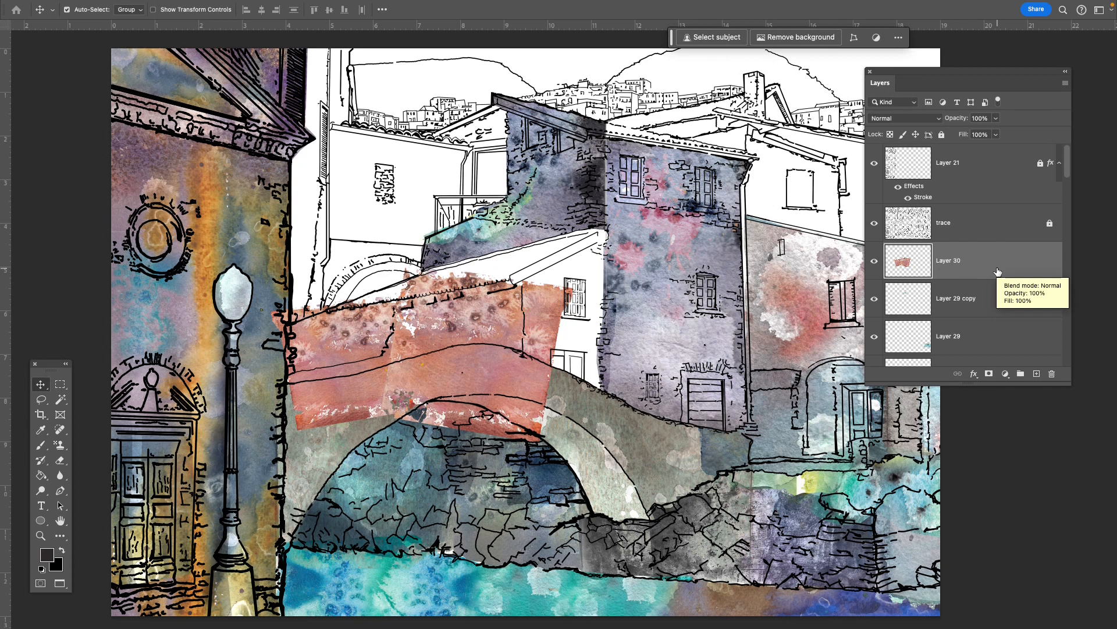
key(ctrl+l)
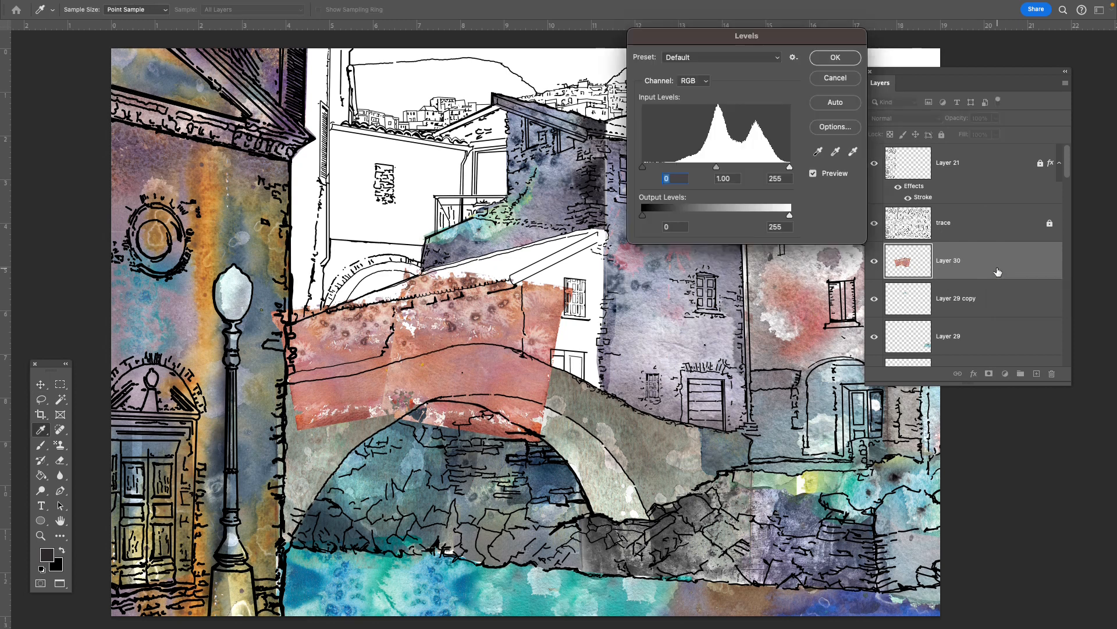
drag(764, 40, 770, 90)
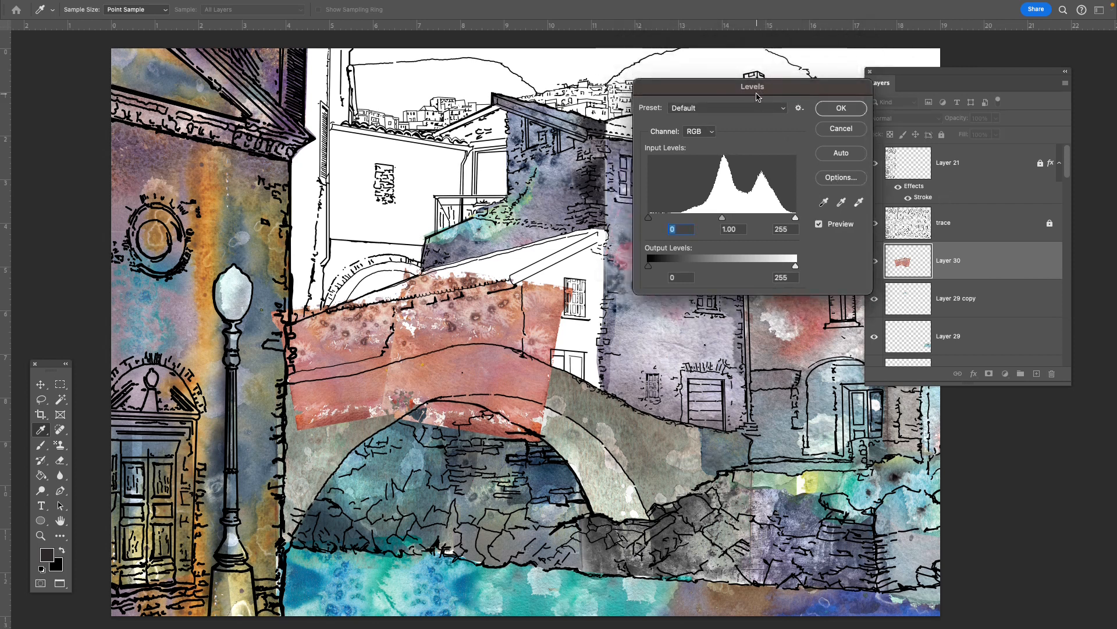
mouse_move(650, 221)
mouse_down()
mouse_move(692, 221)
mouse_move(641, 222)
mouse_up()
mouse_move(797, 220)
mouse_down()
mouse_move(761, 225)
mouse_move(798, 224)
mouse_up()
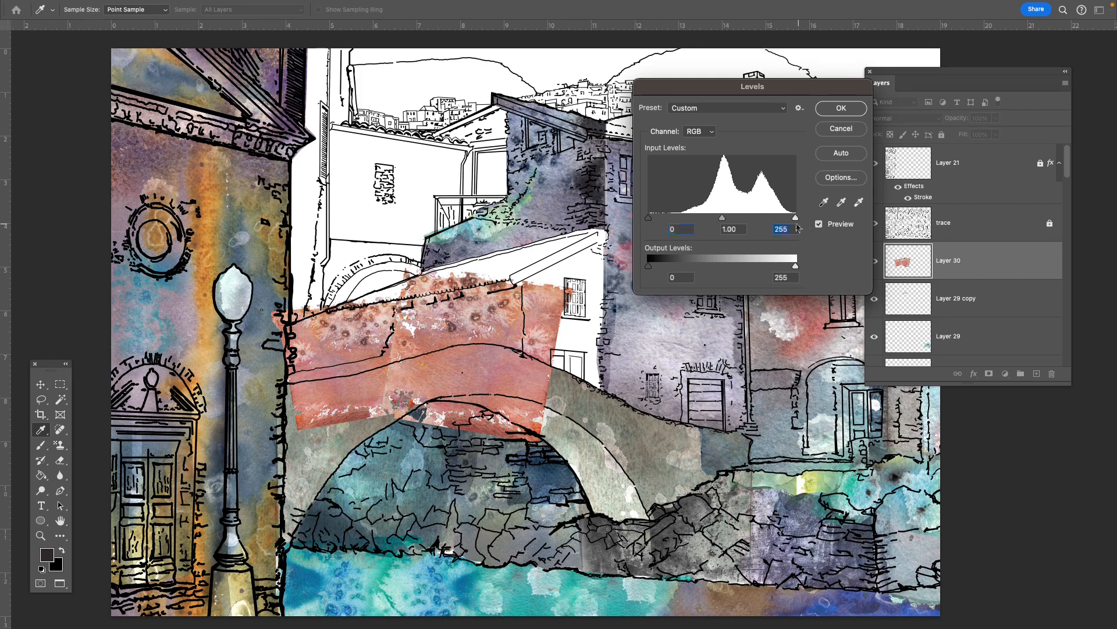
drag(724, 220, 712, 218)
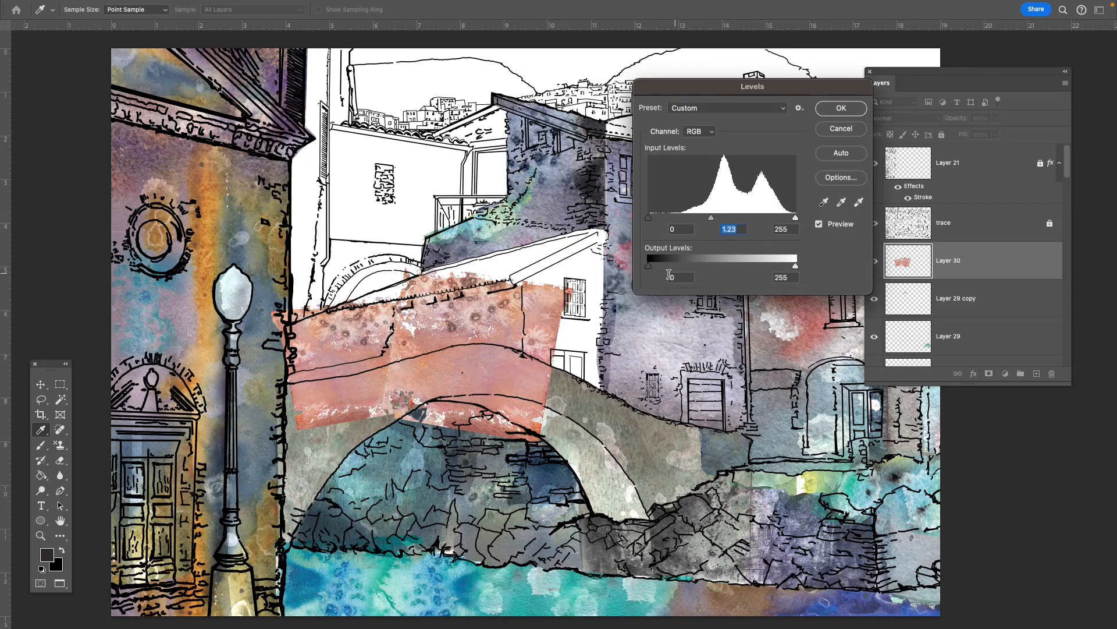
click(841, 131)
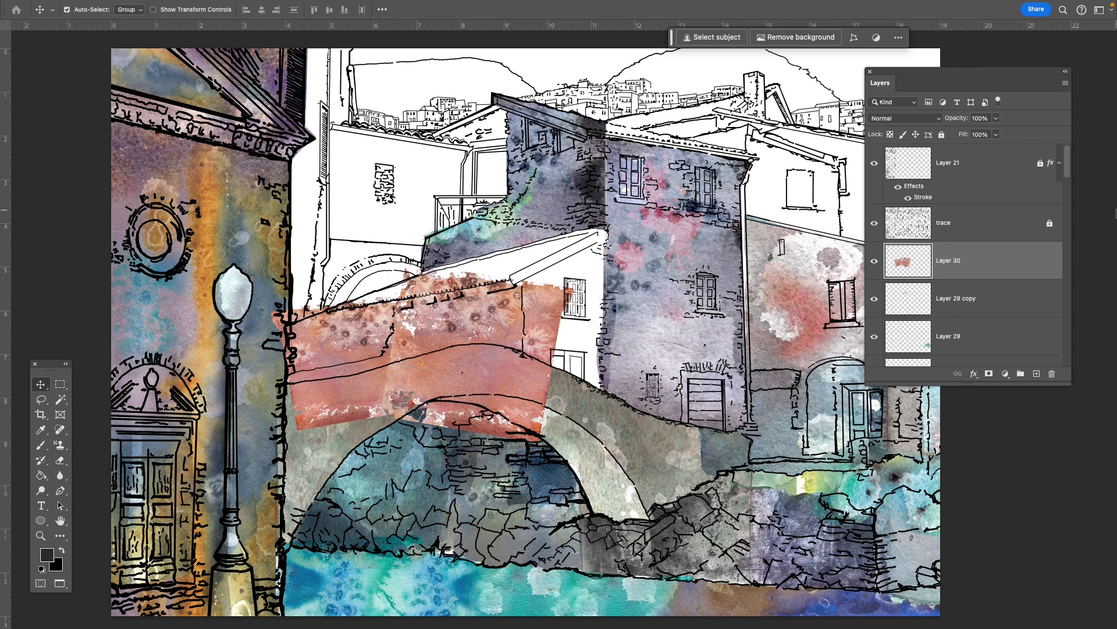
- Apply a Hue/Saturation adjustment to Layer 30 with the saturation set to -32
key(ctrl+u)
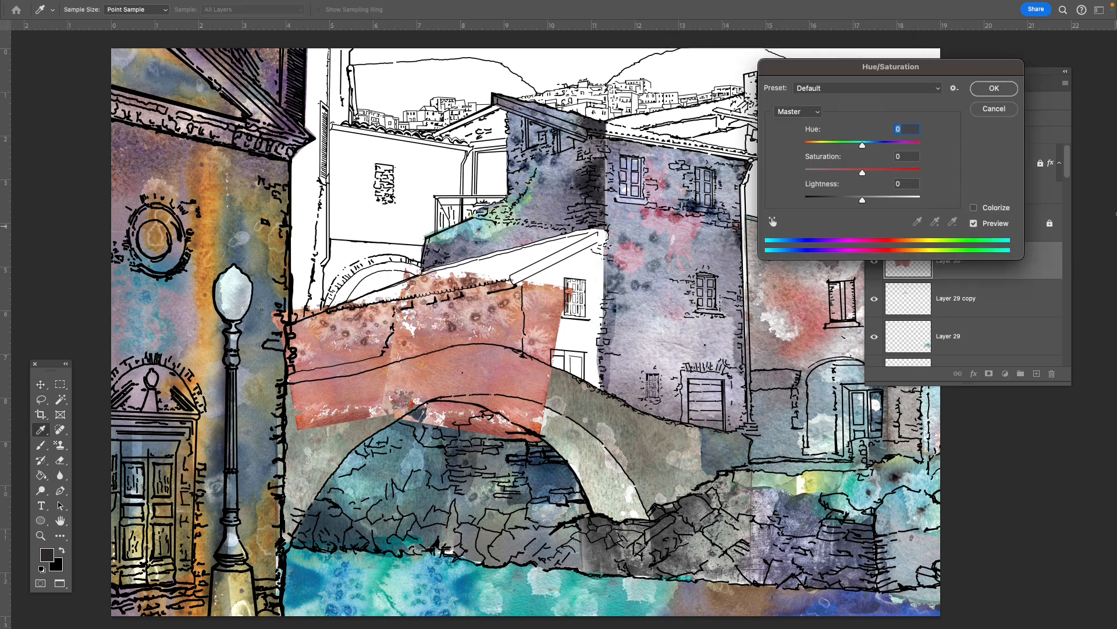
drag(862, 175, 844, 173)
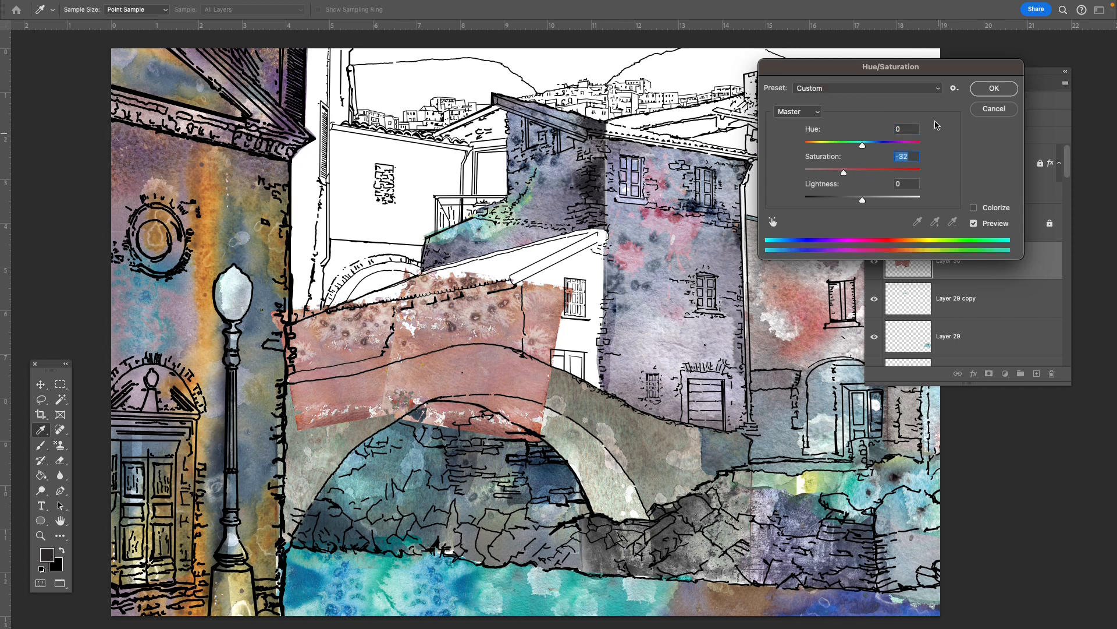
click(994, 89)
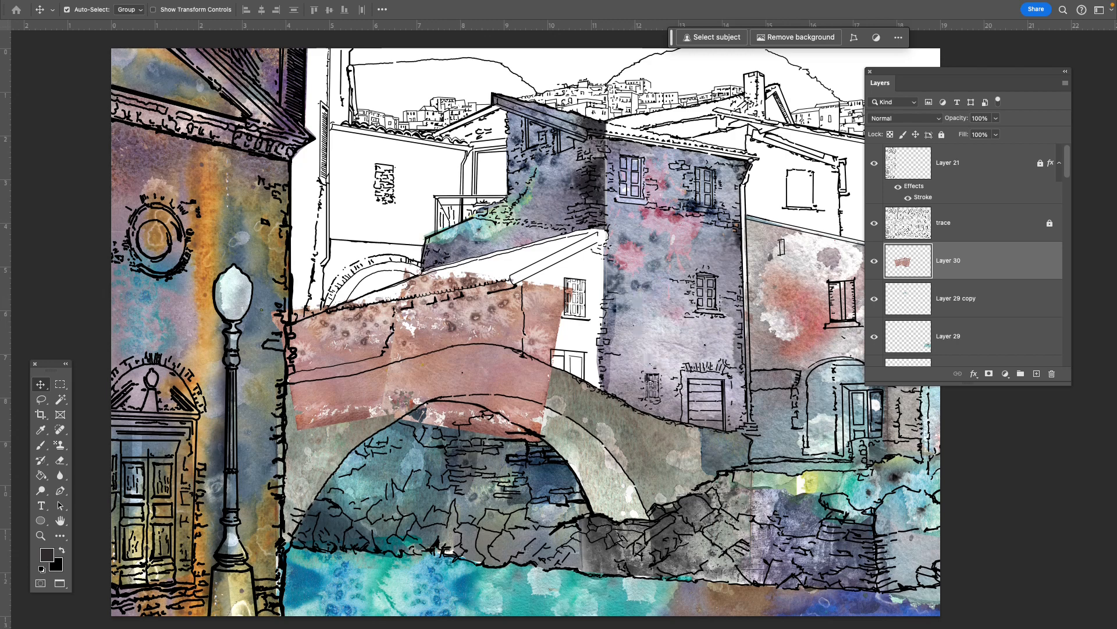
- Examine the bridge texture up close, switch to the reference photo Ben Urban Textures.jpg and view its stone bridge in full-screen mode
key(super+plus)
key(super+plus)
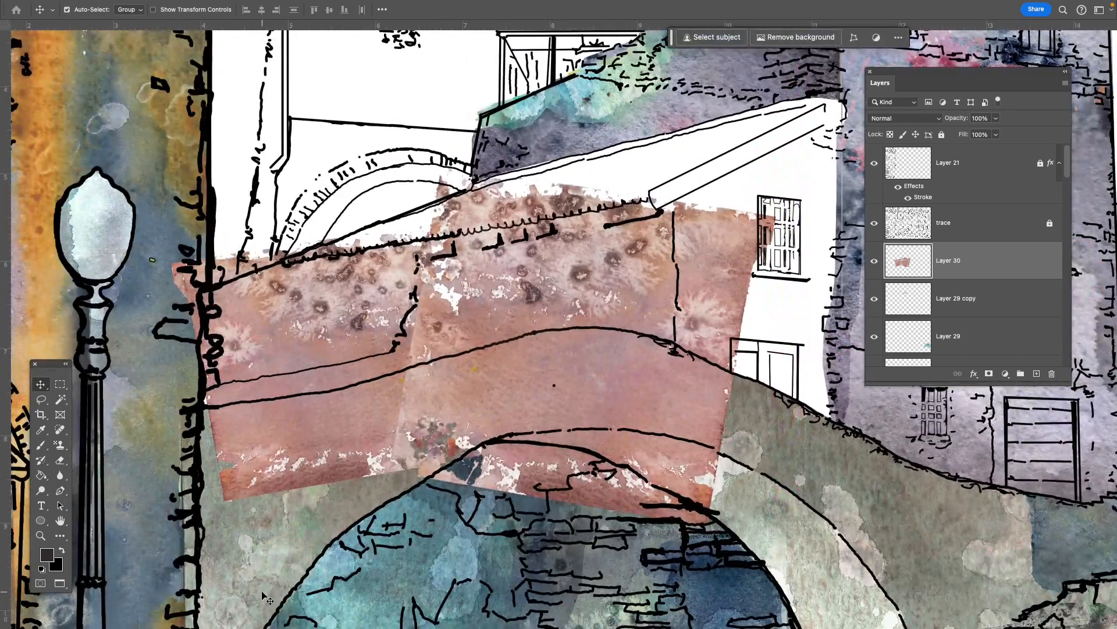
key(Tab)
key(f)
click(236, 124)
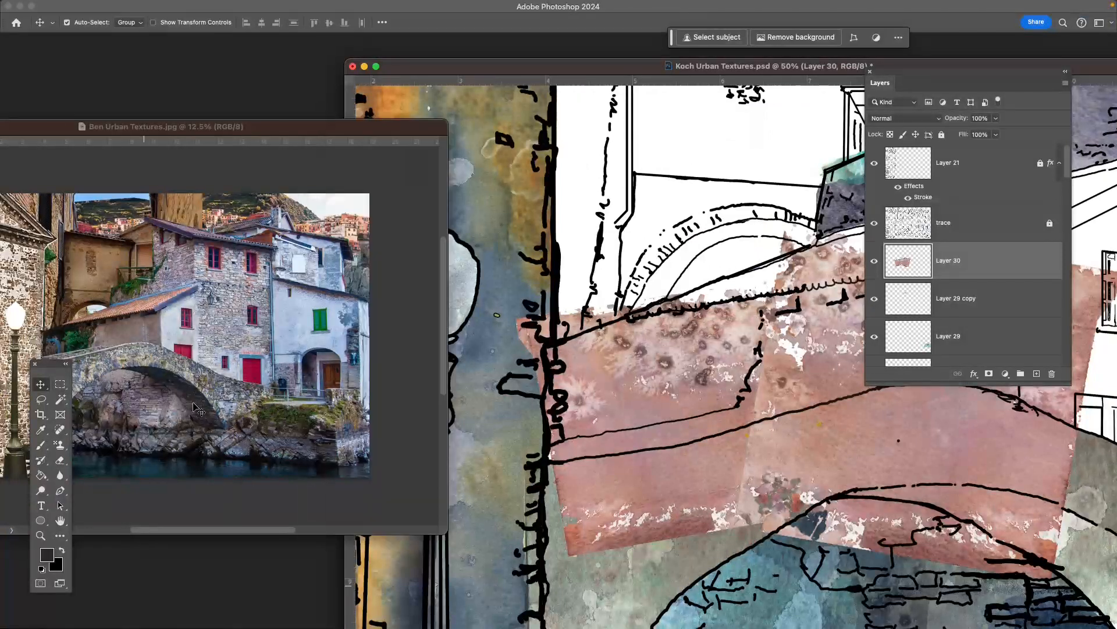
drag(223, 132, 366, 135)
key(f)
key(super+plus)
key(super+plus)
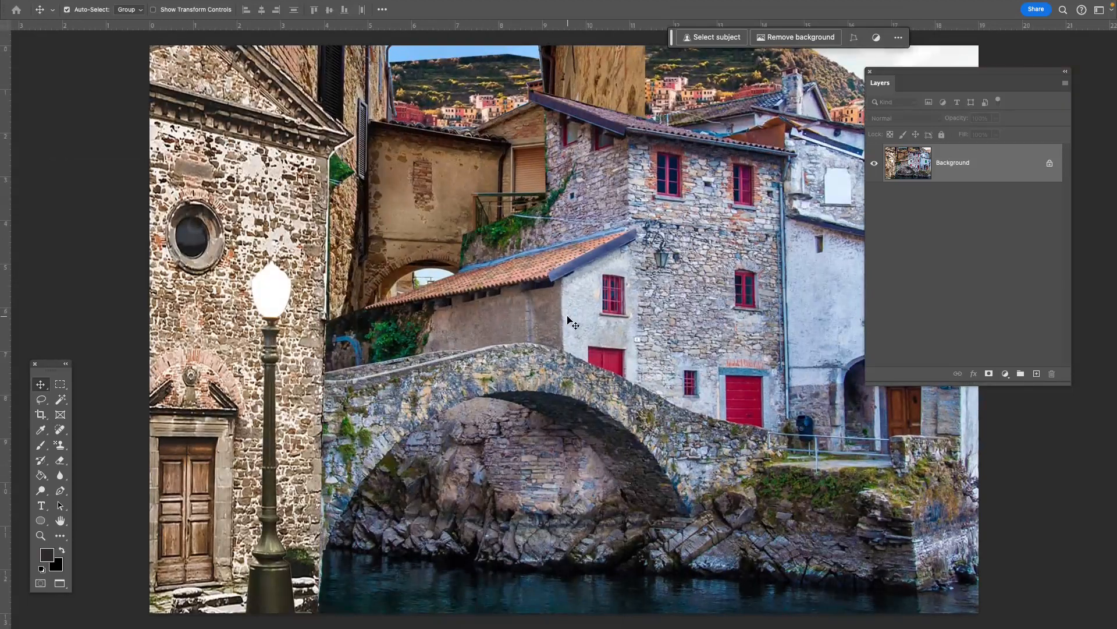
drag(556, 290, 482, 234)
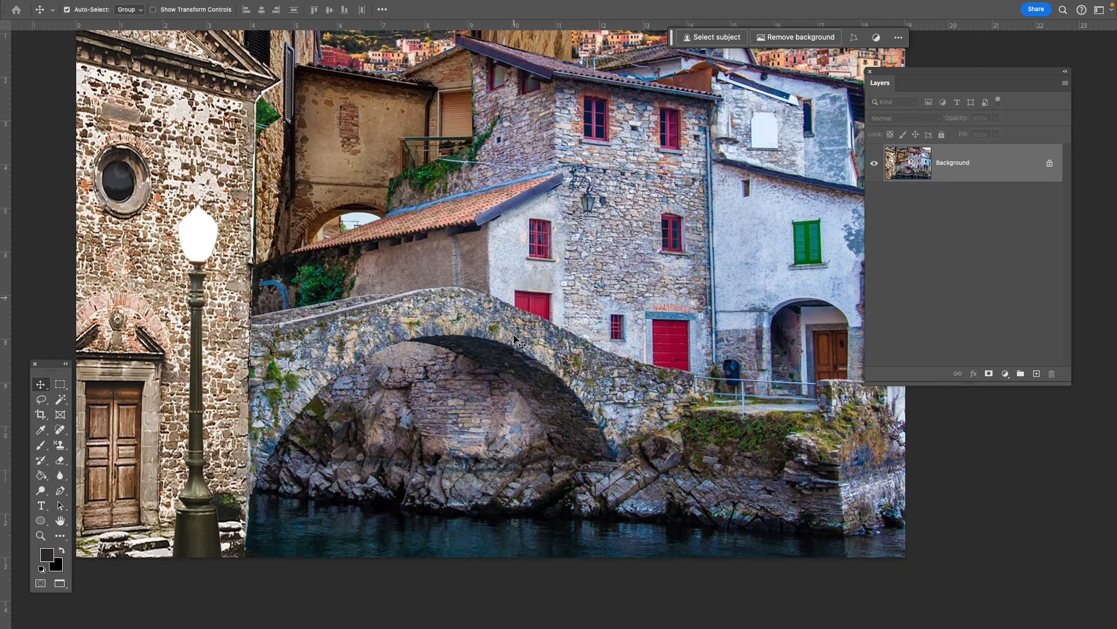
key(f)
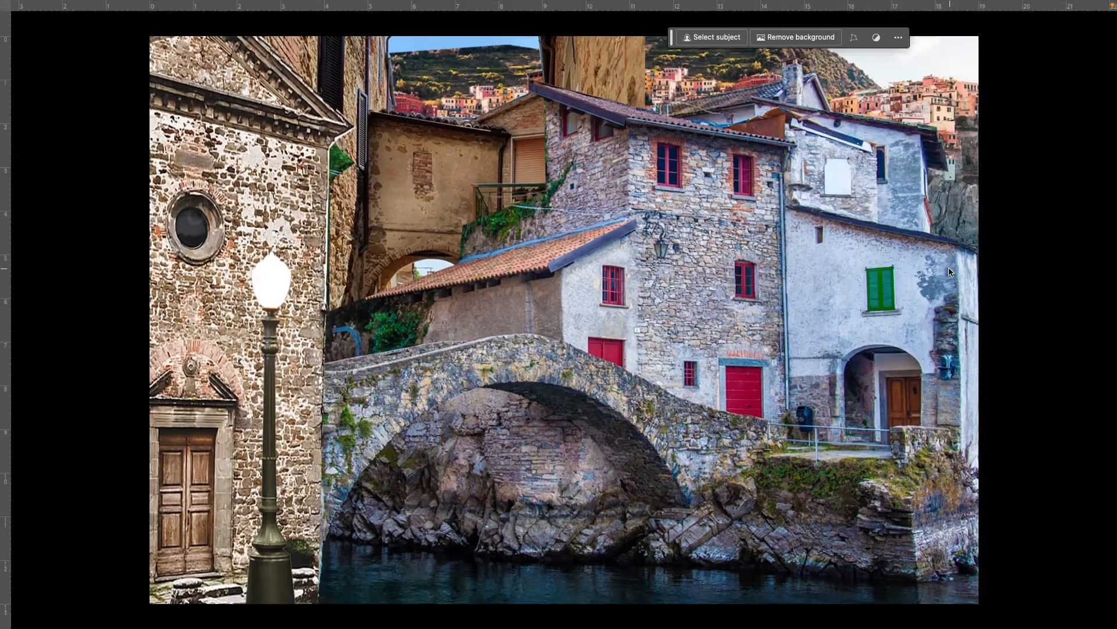
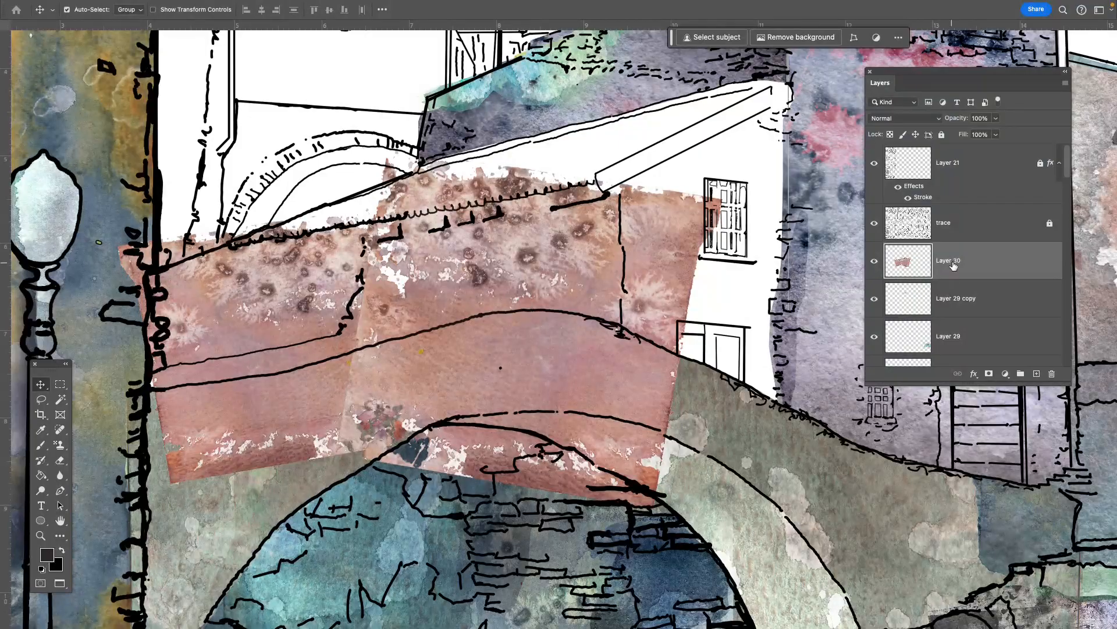
scroll(945, 288, down, 10)
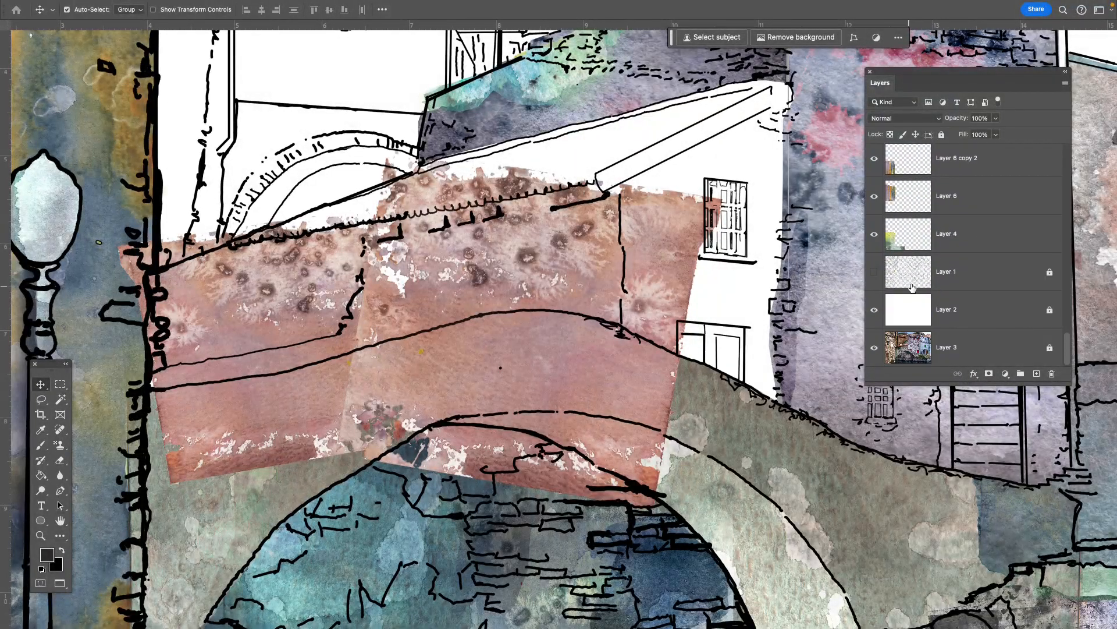
- Move Layer 3 with the reference photo to the top of the layer stack, above Layer 21
click(875, 346)
drag(1035, 361, 980, 138)
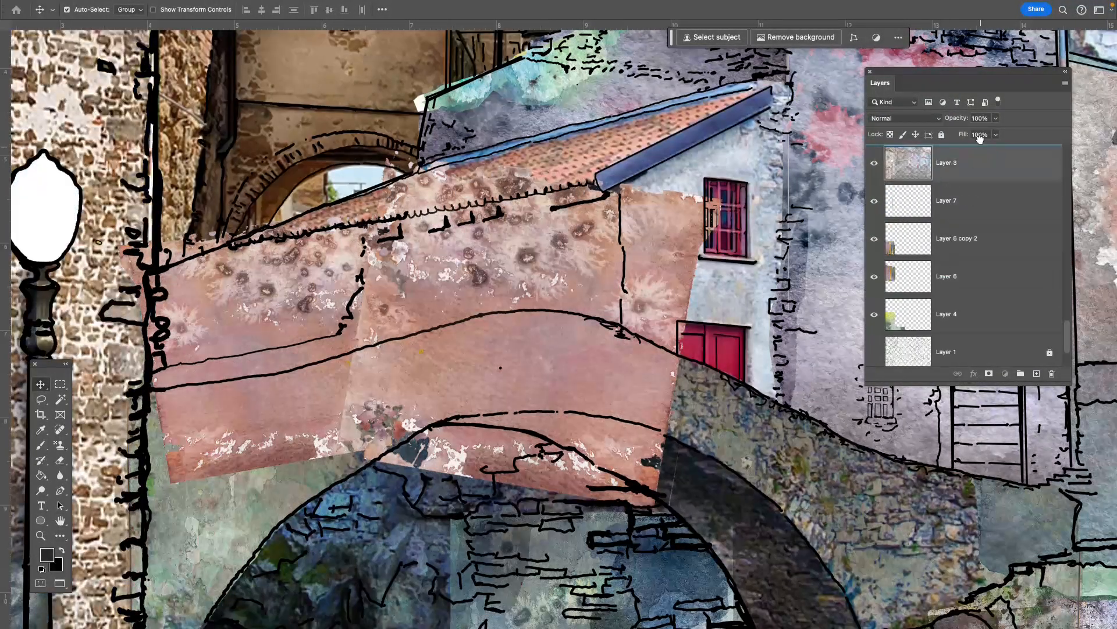
scroll(981, 148, up, 5)
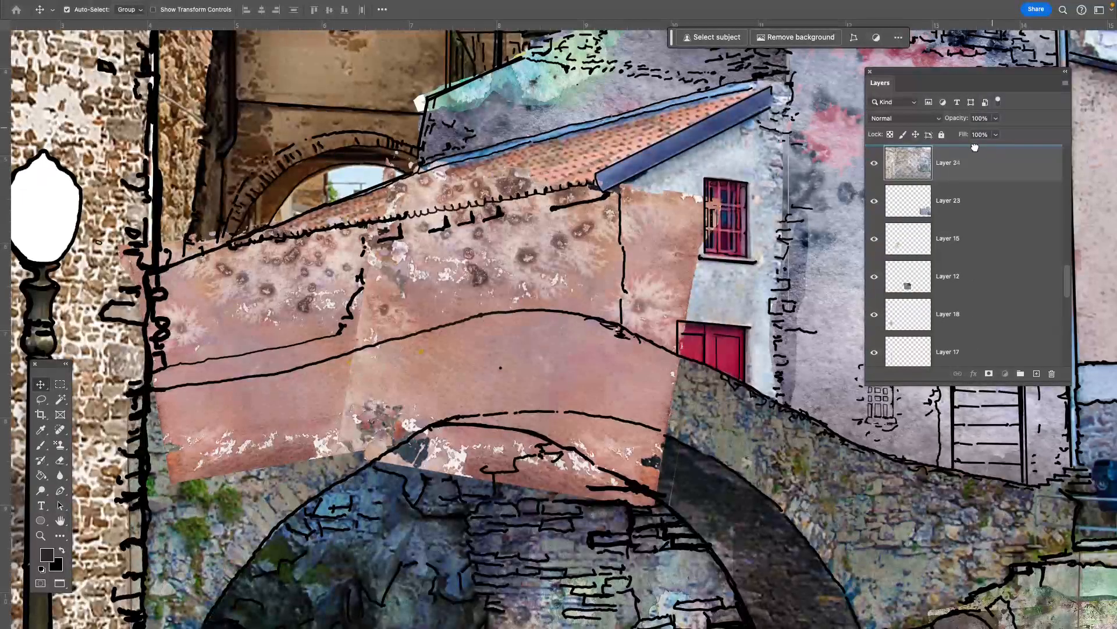
scroll(967, 164, up, 3)
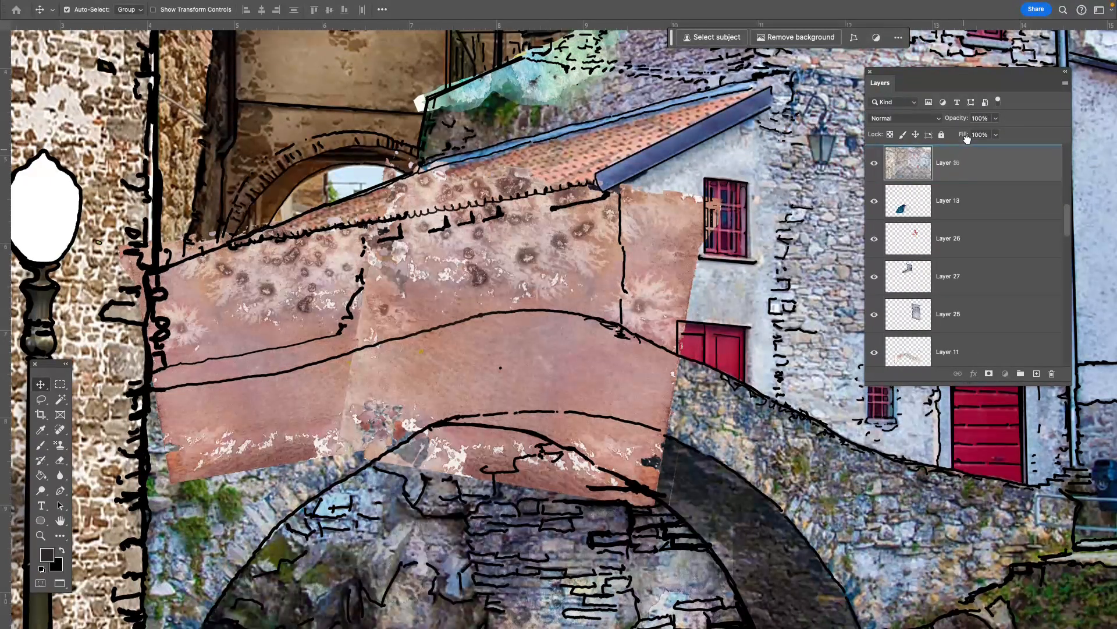
scroll(963, 150, up, 2)
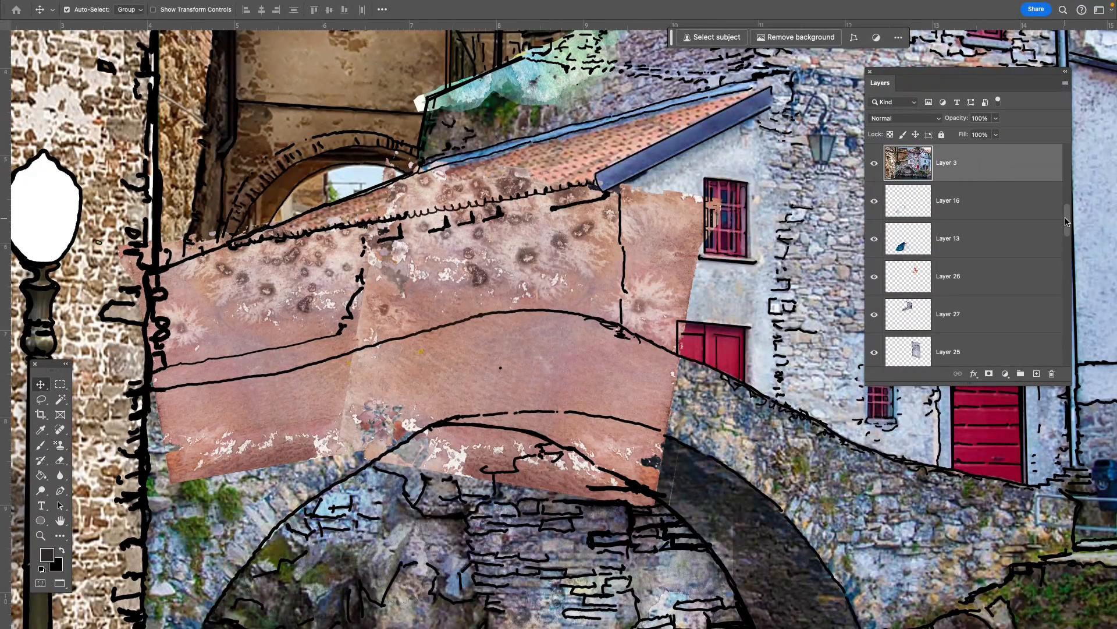
drag(1067, 222, 1068, 200)
mouse_move(1044, 325)
mouse_down()
mouse_move(1071, 173)
mouse_move(1063, 207)
mouse_move(1070, 183)
mouse_up()
mouse_move(1024, 294)
mouse_down()
mouse_move(1016, 190)
mouse_move(1068, 177)
mouse_up()
mouse_move(1011, 274)
mouse_down()
mouse_move(1008, 188)
mouse_move(1071, 165)
mouse_up()
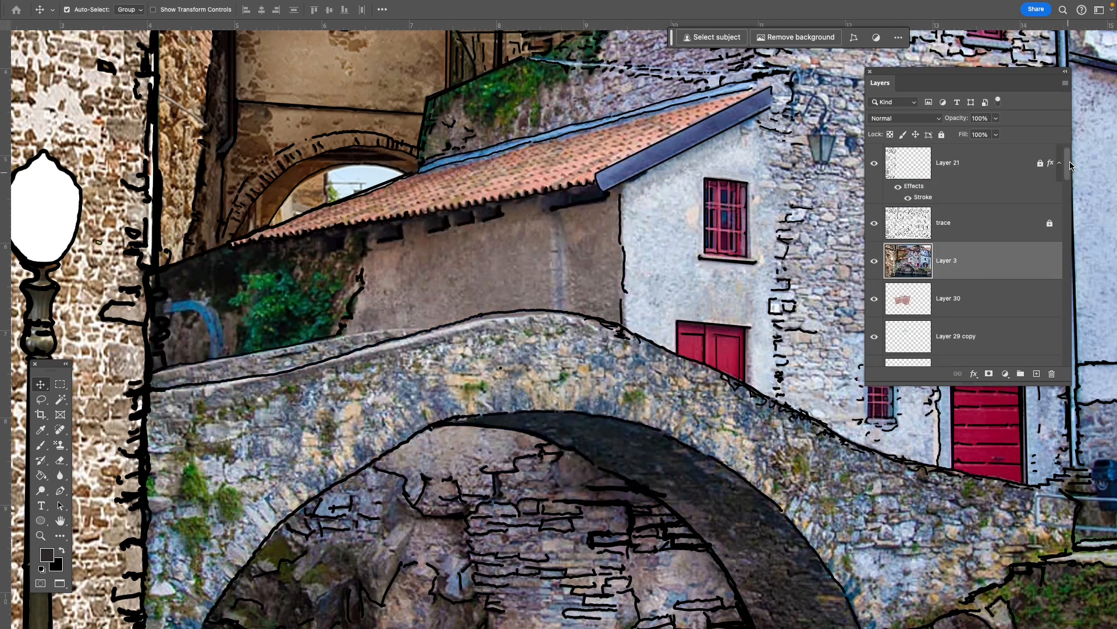
drag(988, 273, 984, 156)
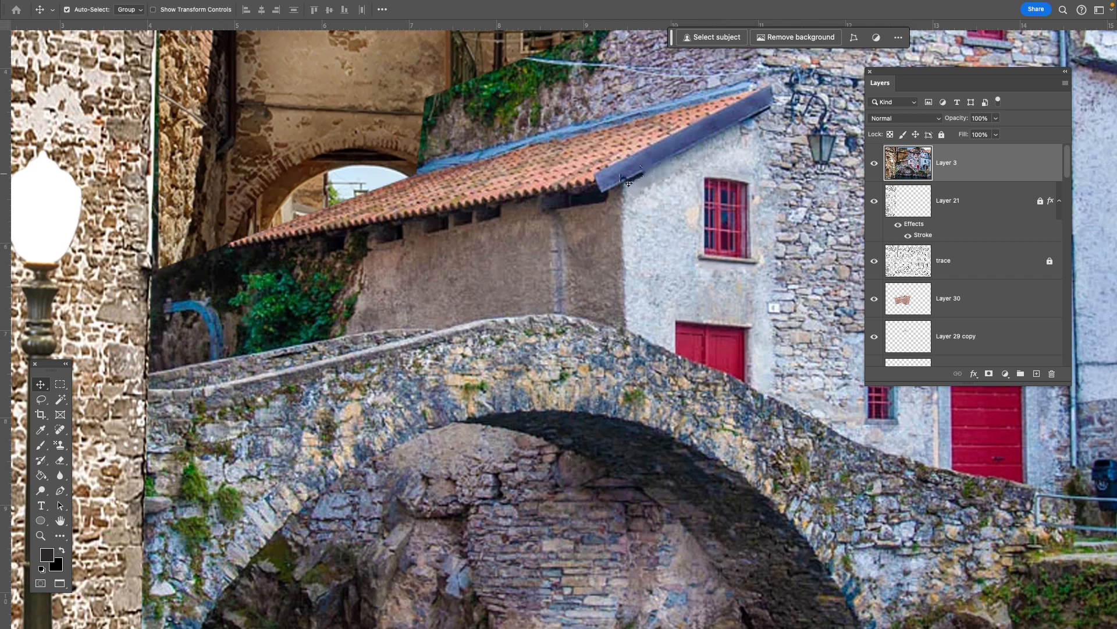
- Inspect the bridge and neighbouring wall in the reference photo, then hide Layer 3 to bring back the line drawing
key(f)
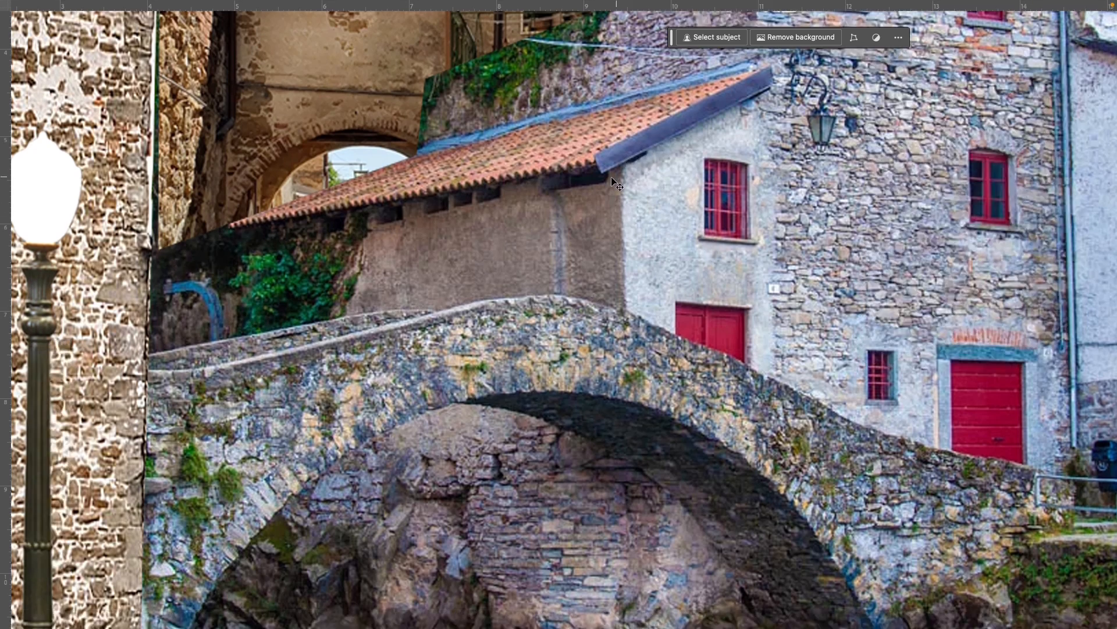
key(f)
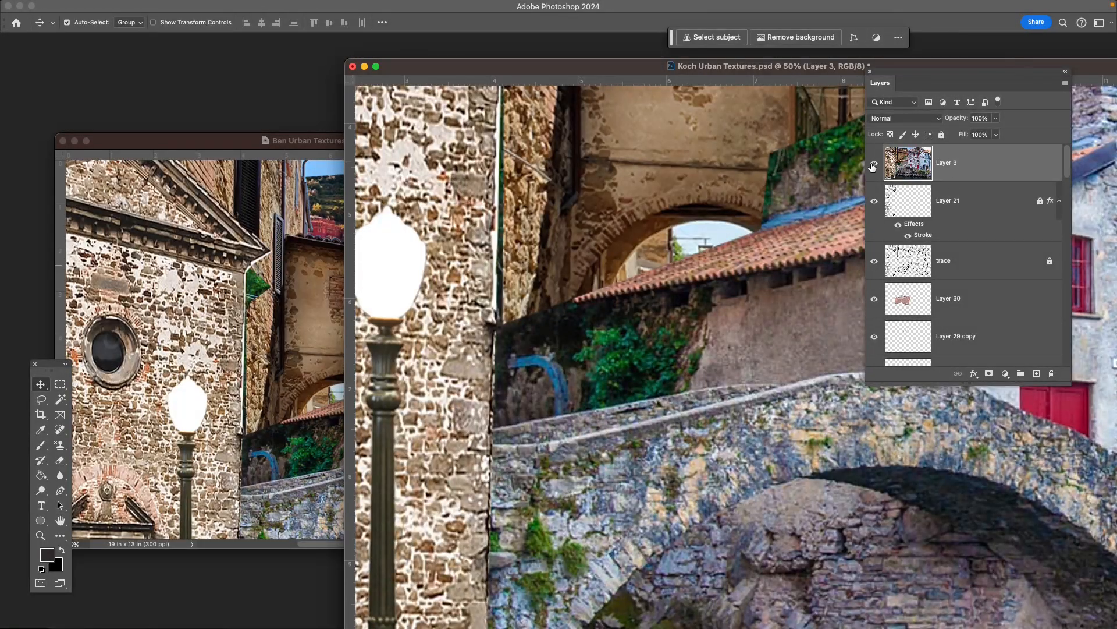
click(875, 163)
drag(630, 418, 556, 381)
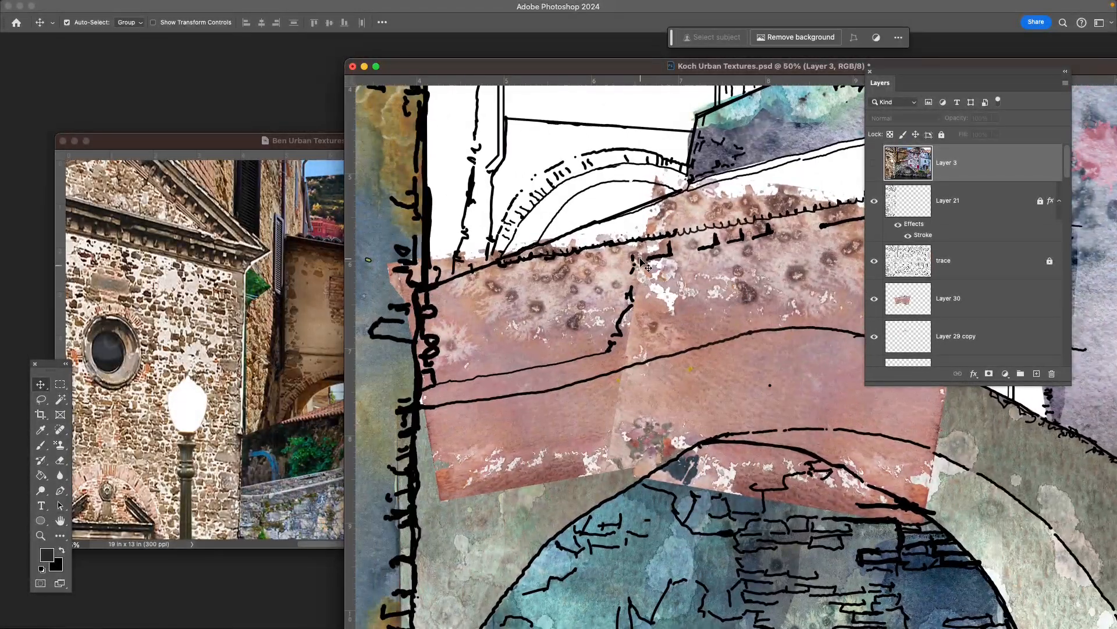
key(f)
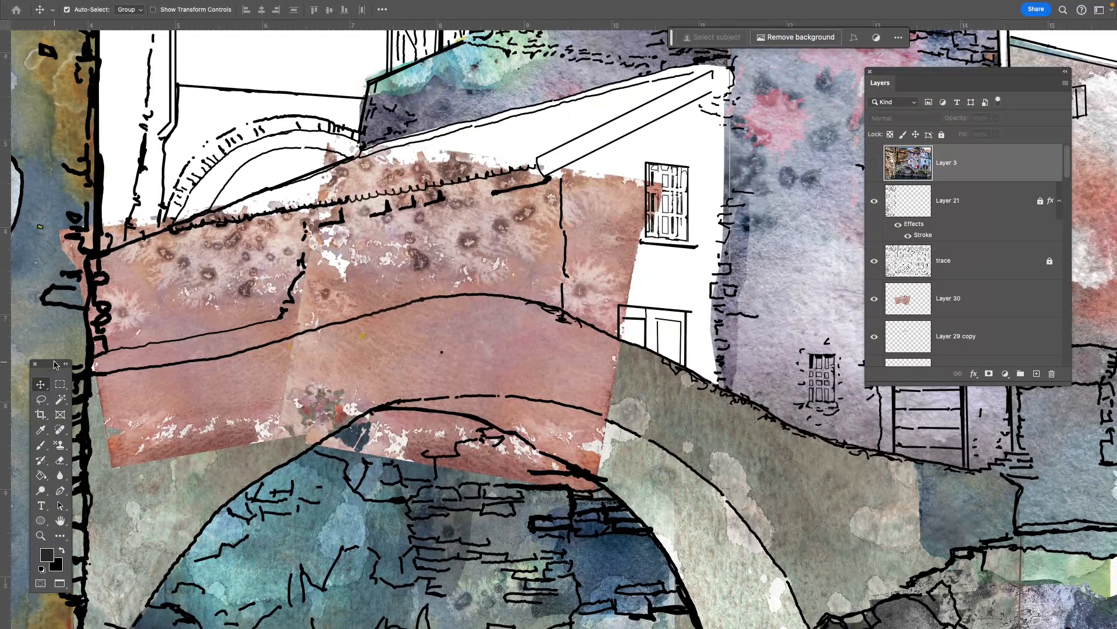
- Lasso the area below the bridge's upper edge and delete the Layer 30 texture inside it
drag(56, 367, 70, 217)
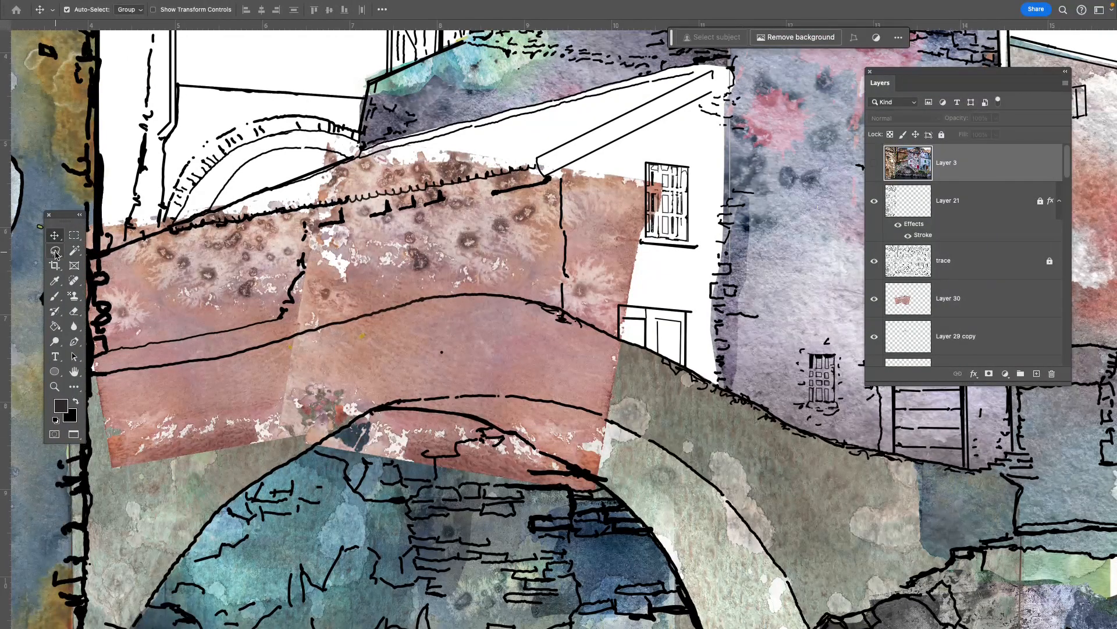
key(l)
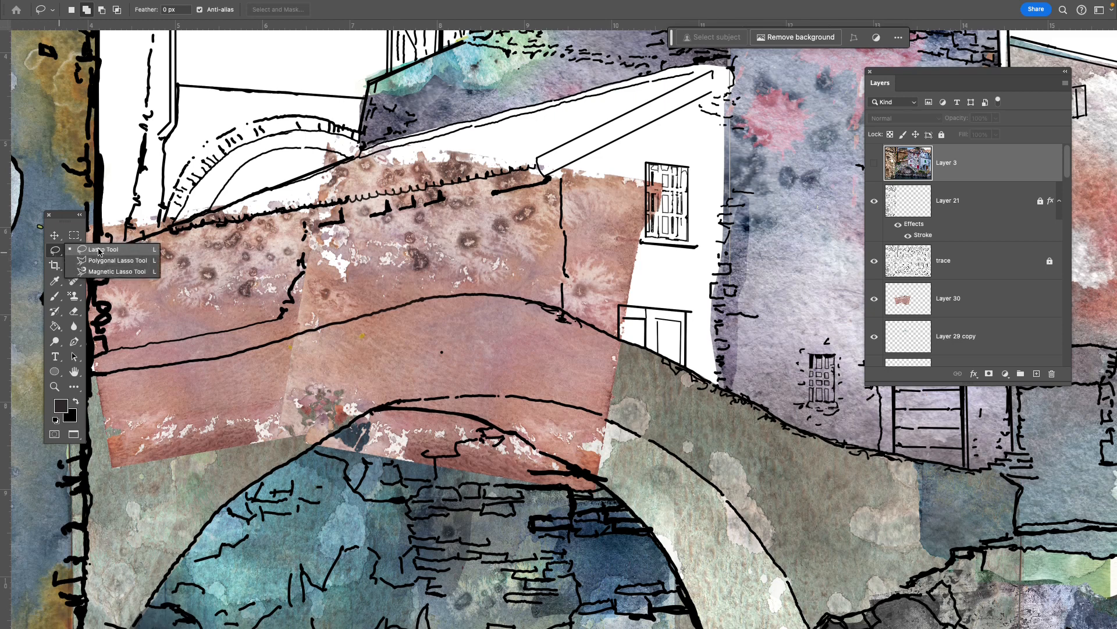
click(98, 251)
drag(70, 214, 27, 292)
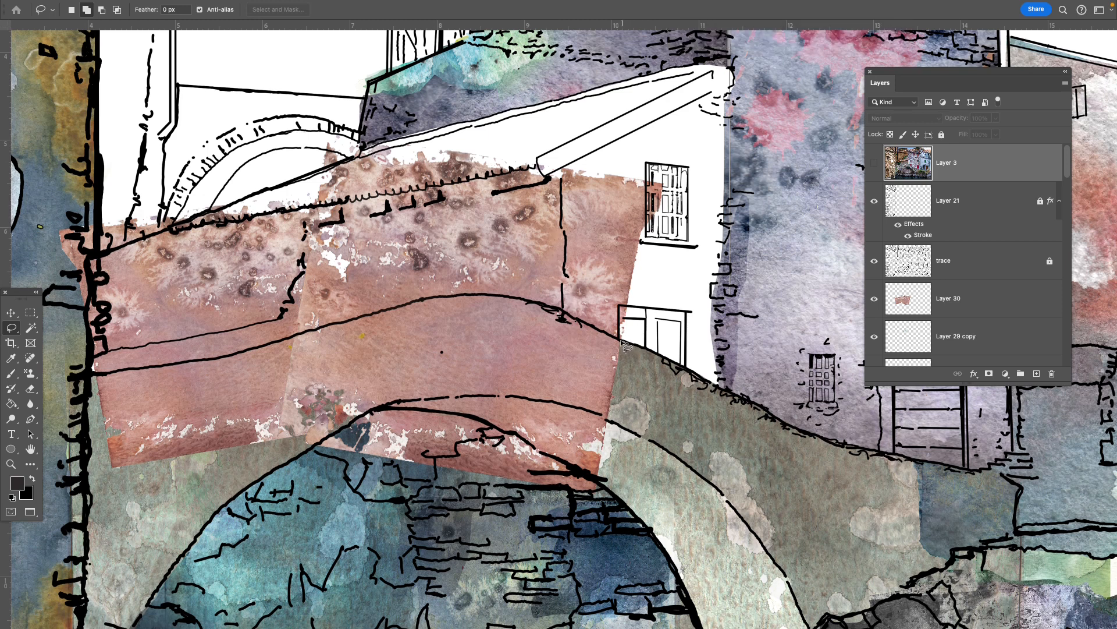
mouse_move(622, 345)
mouse_down()
mouse_move(550, 308)
mouse_move(465, 301)
mouse_up()
drag(364, 314, 204, 365)
mouse_move(135, 375)
mouse_down()
mouse_move(88, 377)
mouse_move(637, 486)
mouse_move(625, 348)
mouse_up()
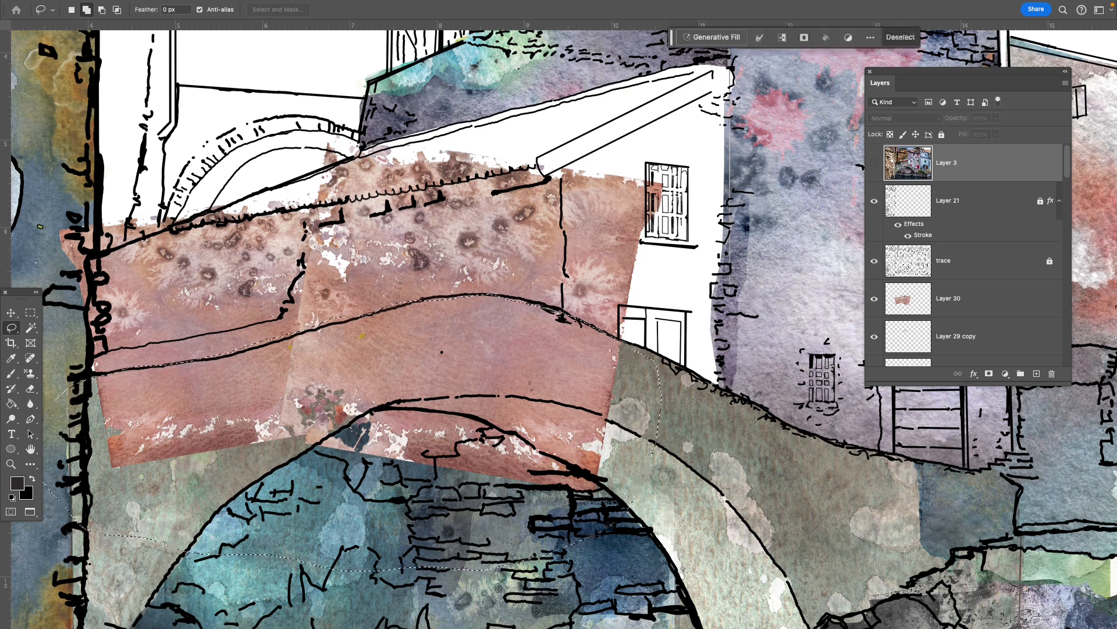
click(996, 301)
key(Delete)
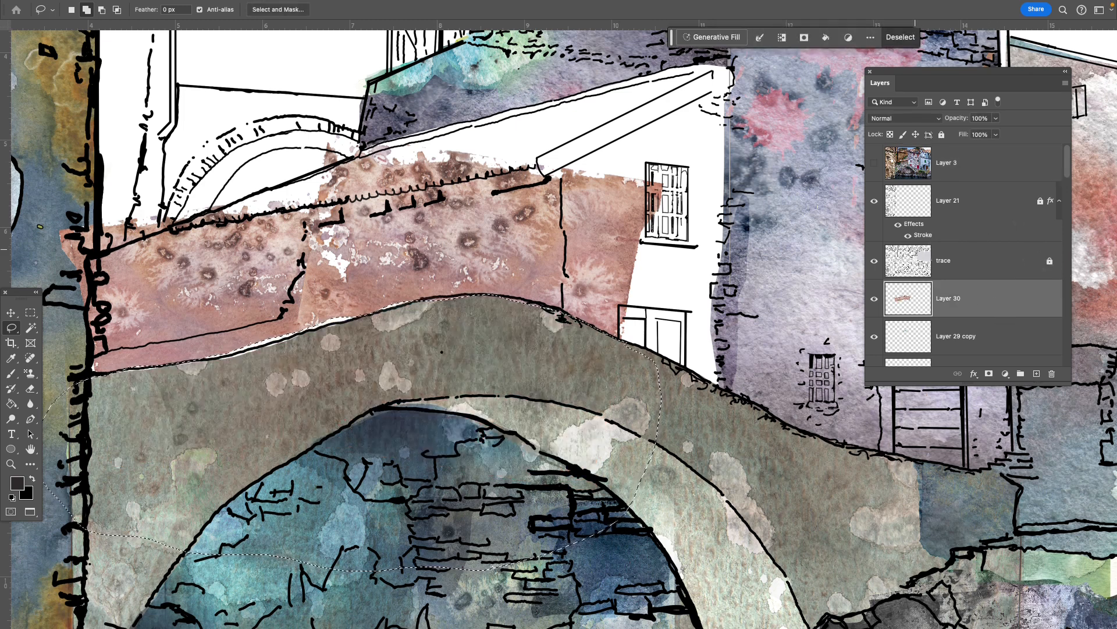
key(ctrl+d)
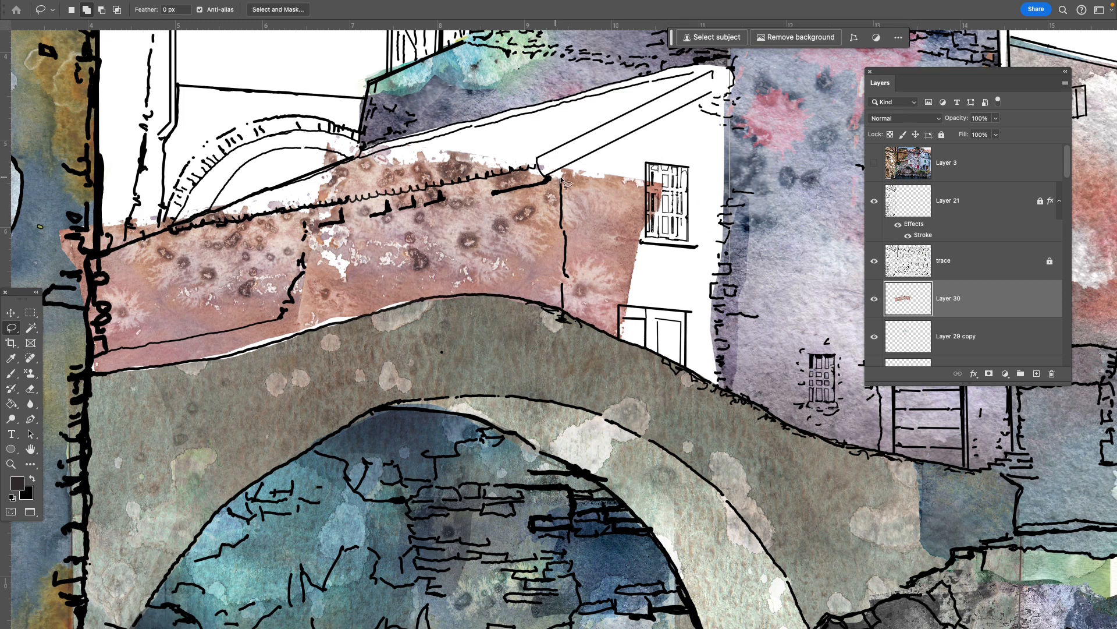
- Lasso and delete the Layer 30 texture that spills past the wall's corner onto the white house front and its window
mouse_move(562, 178)
mouse_down()
mouse_move(568, 287)
mouse_move(559, 332)
mouse_move(651, 355)
mouse_move(681, 280)
mouse_move(691, 181)
mouse_move(643, 141)
mouse_move(580, 151)
mouse_move(565, 175)
mouse_up()
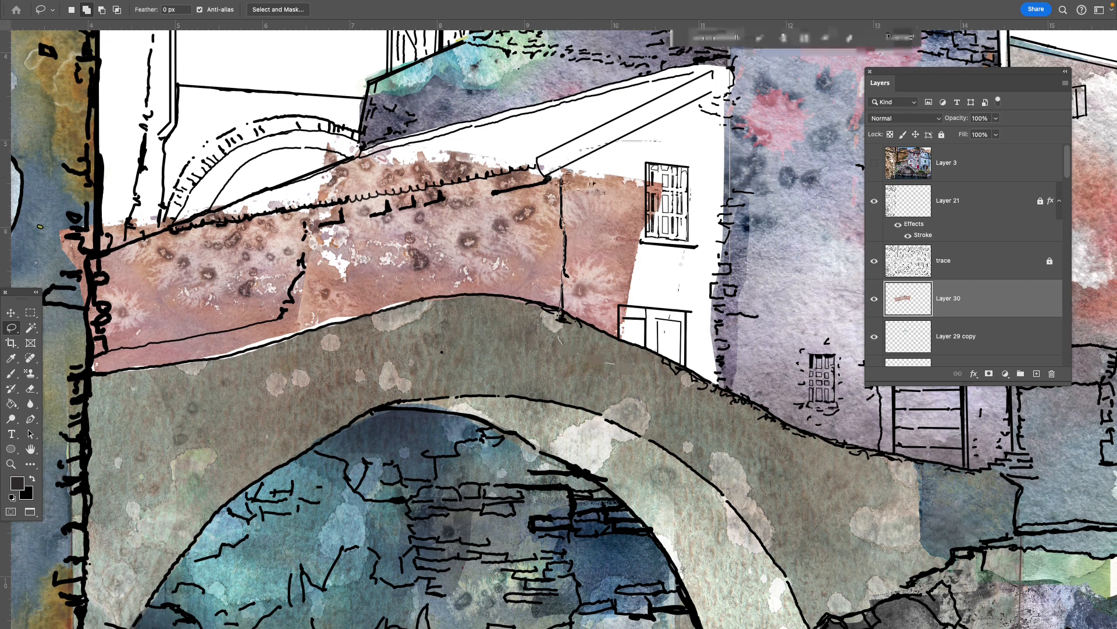
key(Delete)
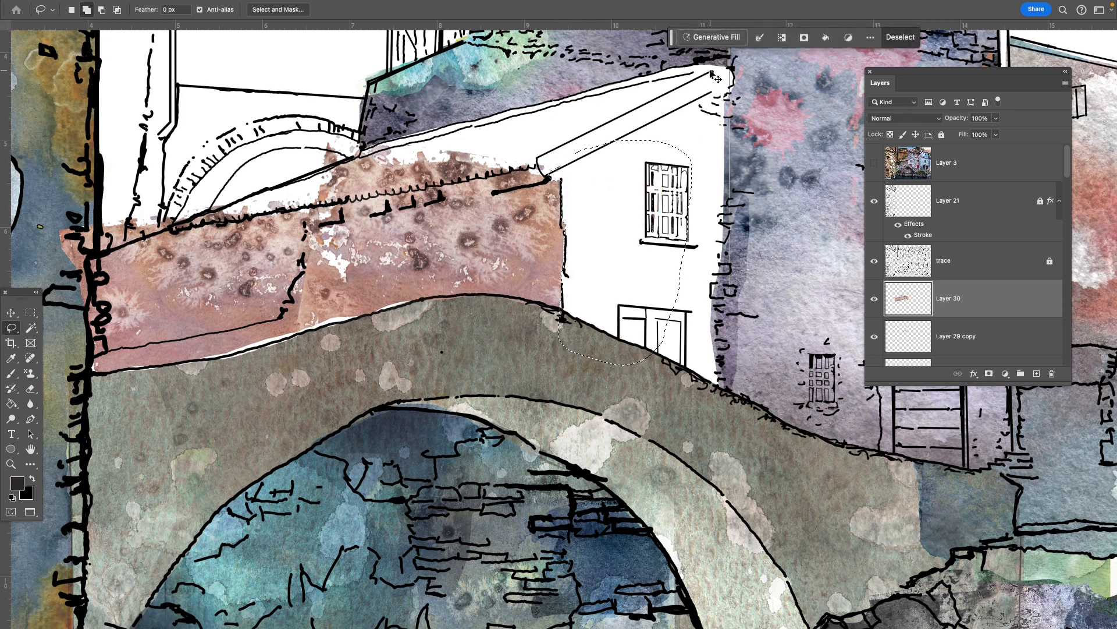
key(ctrl+d)
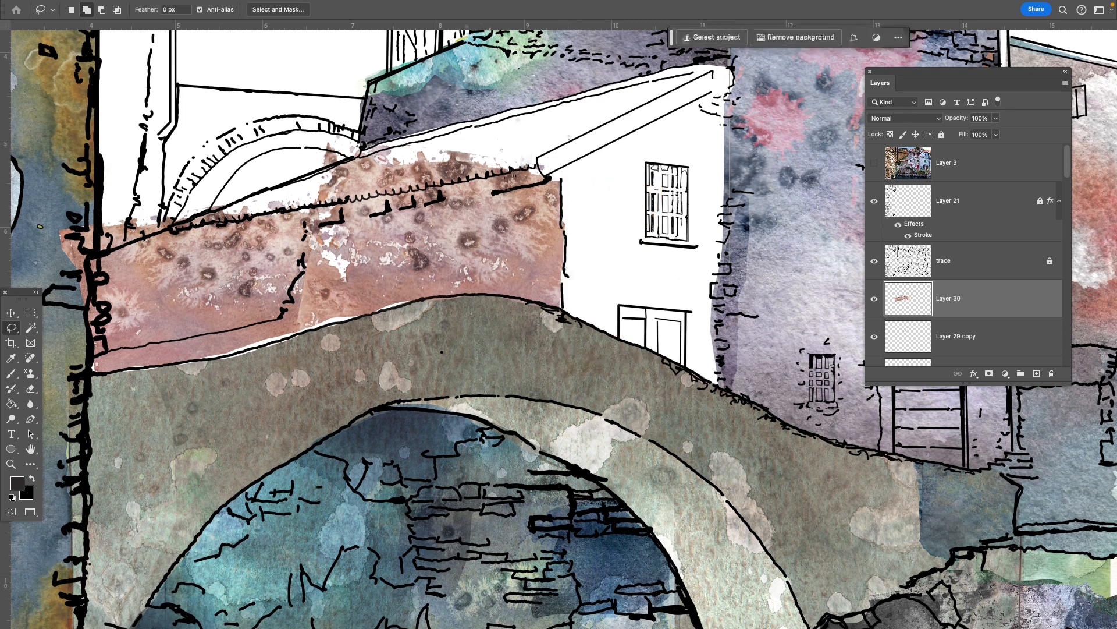
- Trim the Layer 30 texture with the Lasso along the roof's lower edge and around the wall's left end
drag(537, 164, 488, 174)
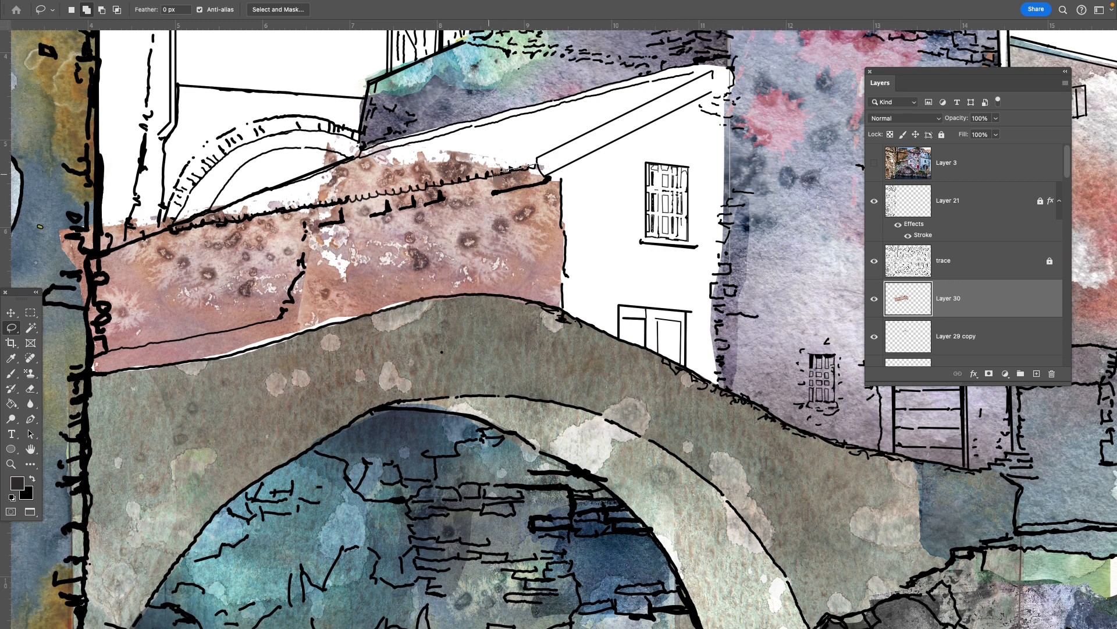
mouse_move(390, 198)
mouse_down()
mouse_move(314, 207)
mouse_move(294, 120)
mouse_move(509, 149)
mouse_move(537, 165)
mouse_up()
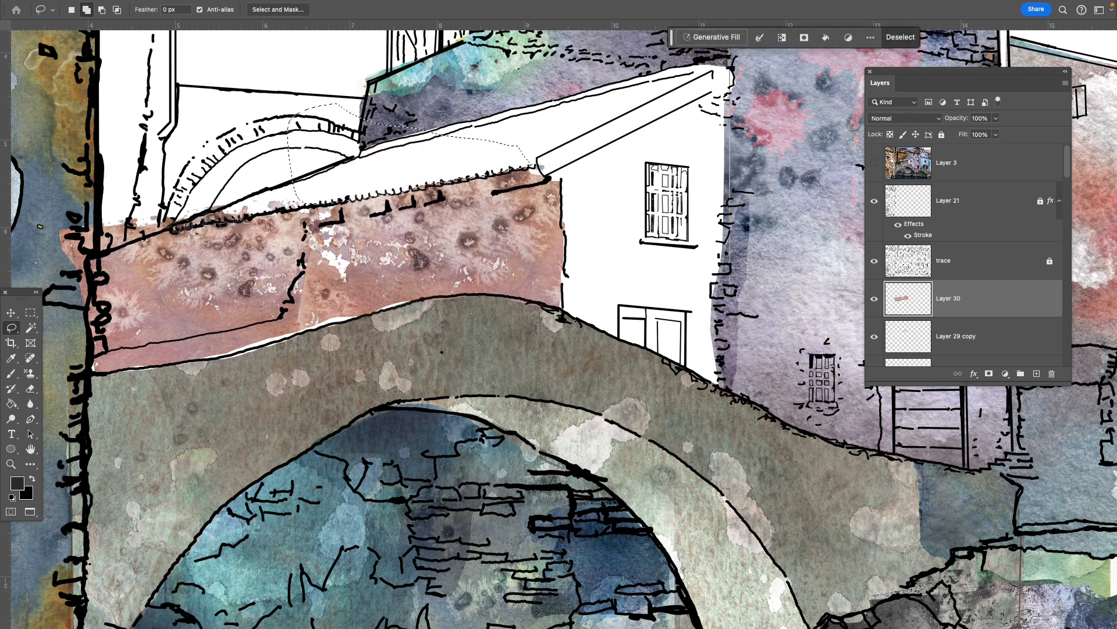
mouse_move(167, 226)
mouse_down()
mouse_move(131, 238)
mouse_move(93, 325)
mouse_move(64, 315)
mouse_move(81, 204)
mouse_move(176, 227)
mouse_move(139, 238)
mouse_up()
key(Delete)
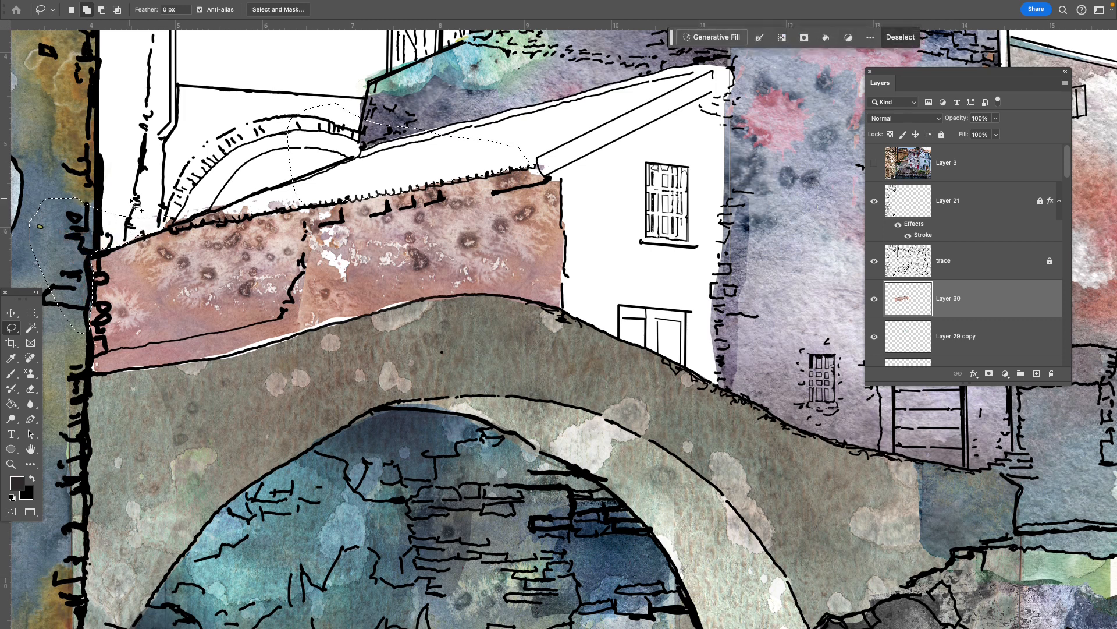
key(super+d)
- Open the watercolor texture IMG_20240305_0002.jpg from the Student Watercolor Textures folder
drag(213, 375, 342, 359)
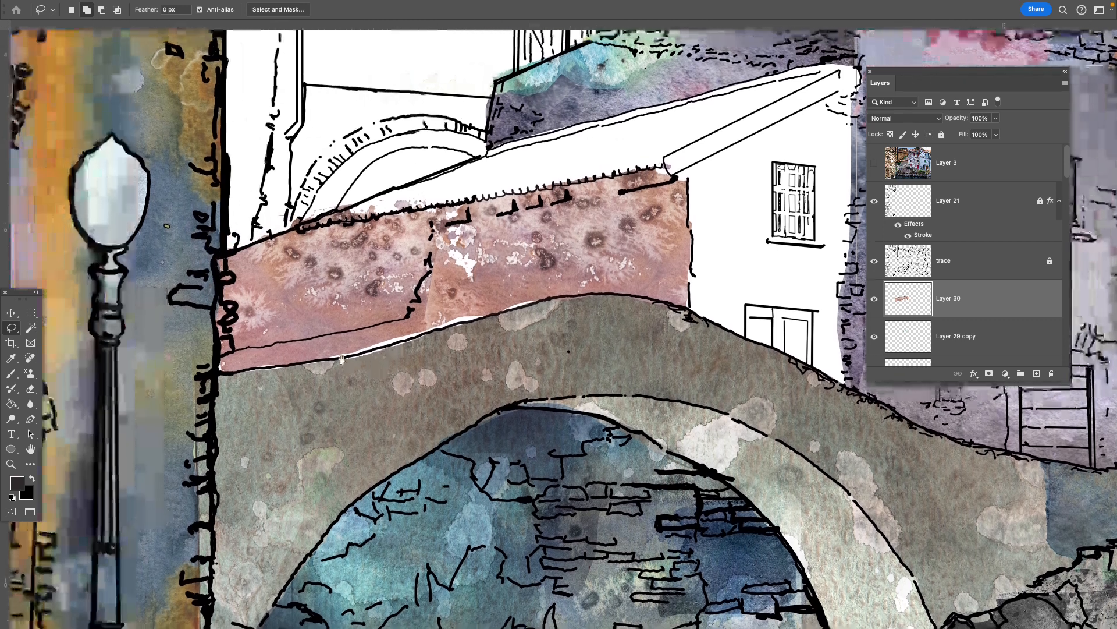
key(super+minus)
key(super+minus)
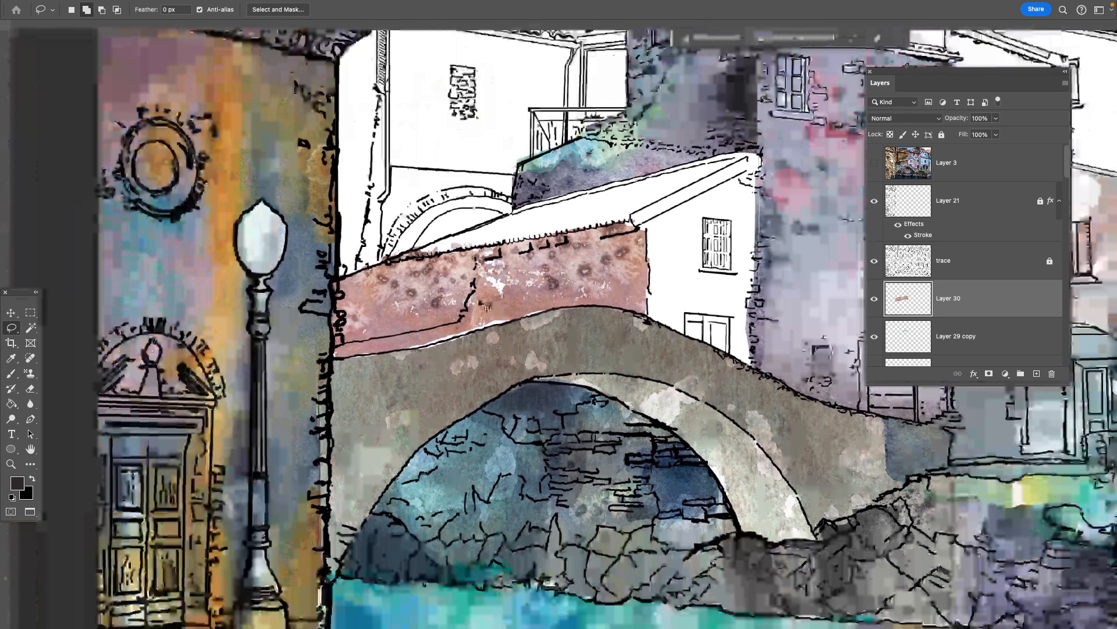
drag(543, 321, 465, 262)
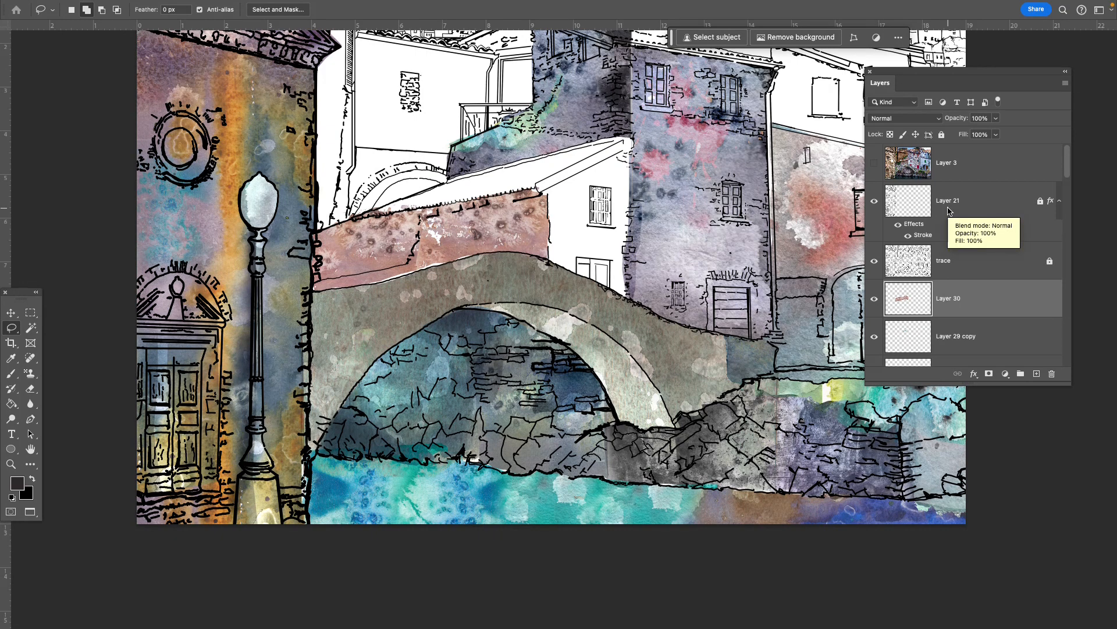
key(super+o)
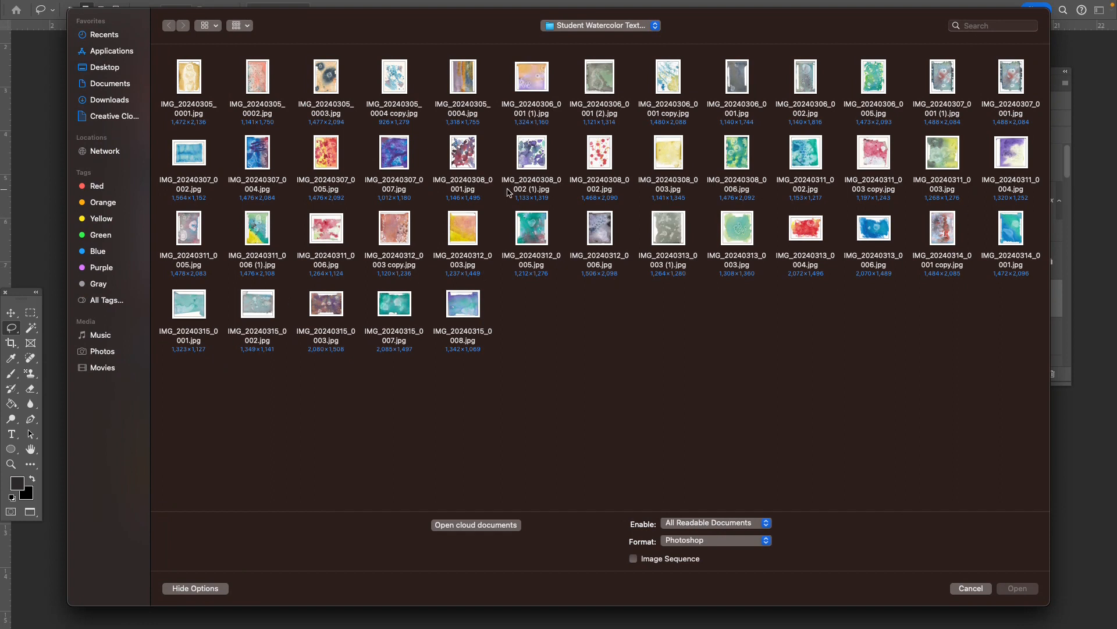
click(402, 234)
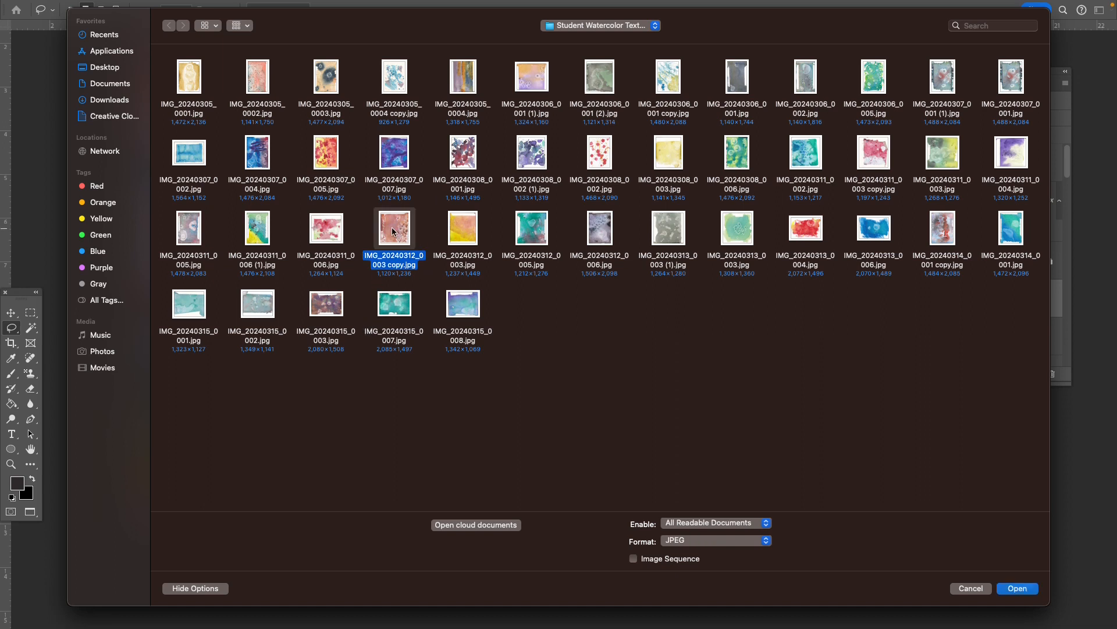
double_click(258, 80)
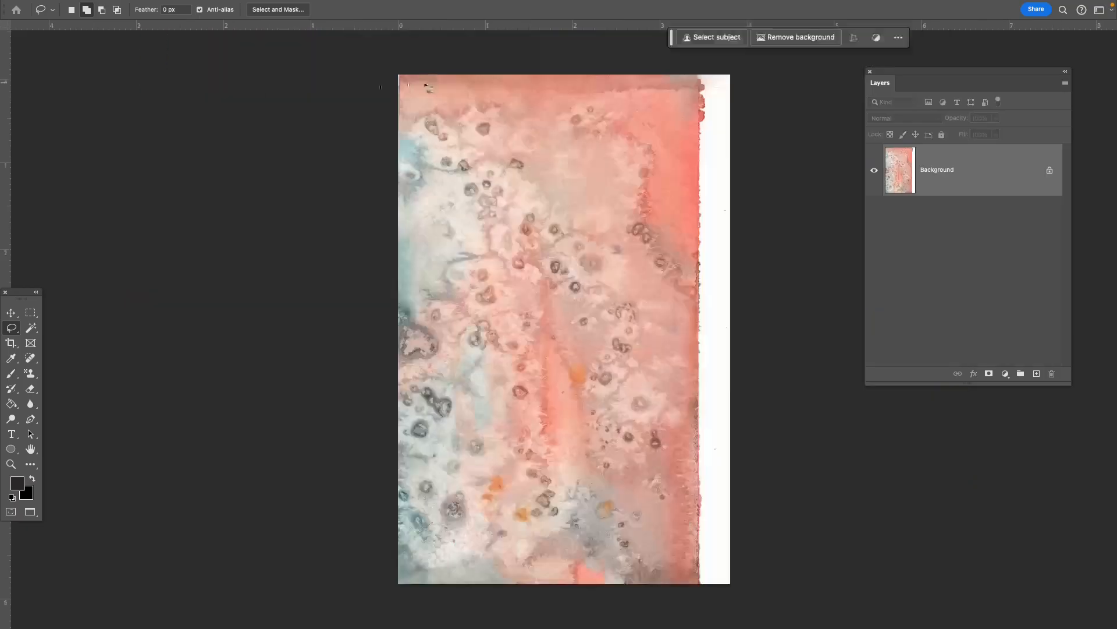
- Separate the pink watercolor image into its own window and copy it into Koch Urban Textures.psd as a new layer
key(f)
key(f)
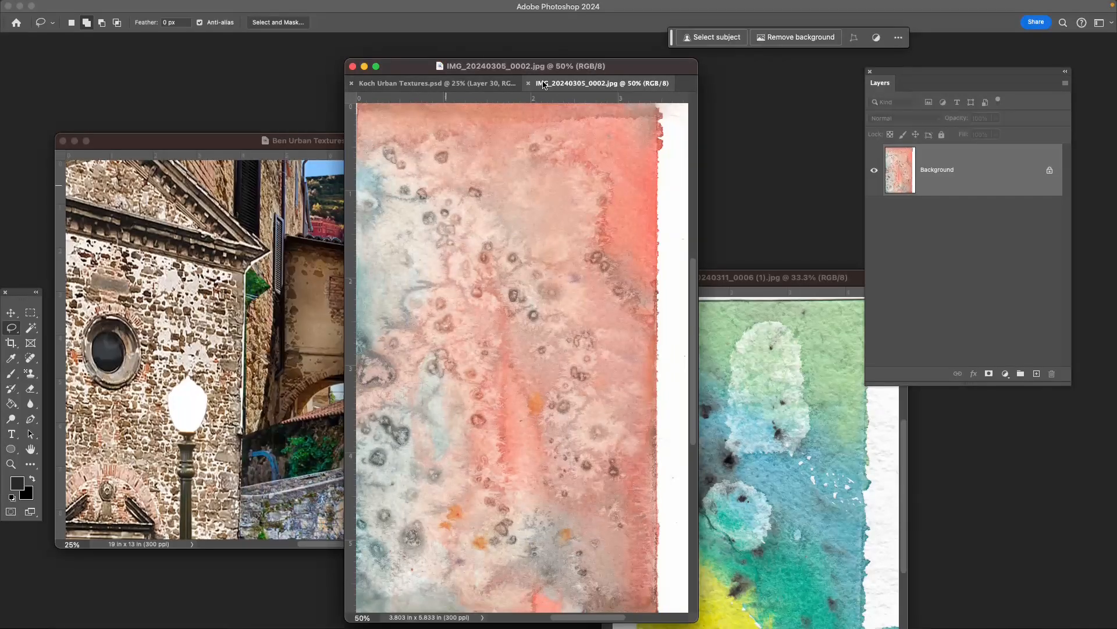
drag(552, 85, 919, 188)
drag(960, 149, 732, 367)
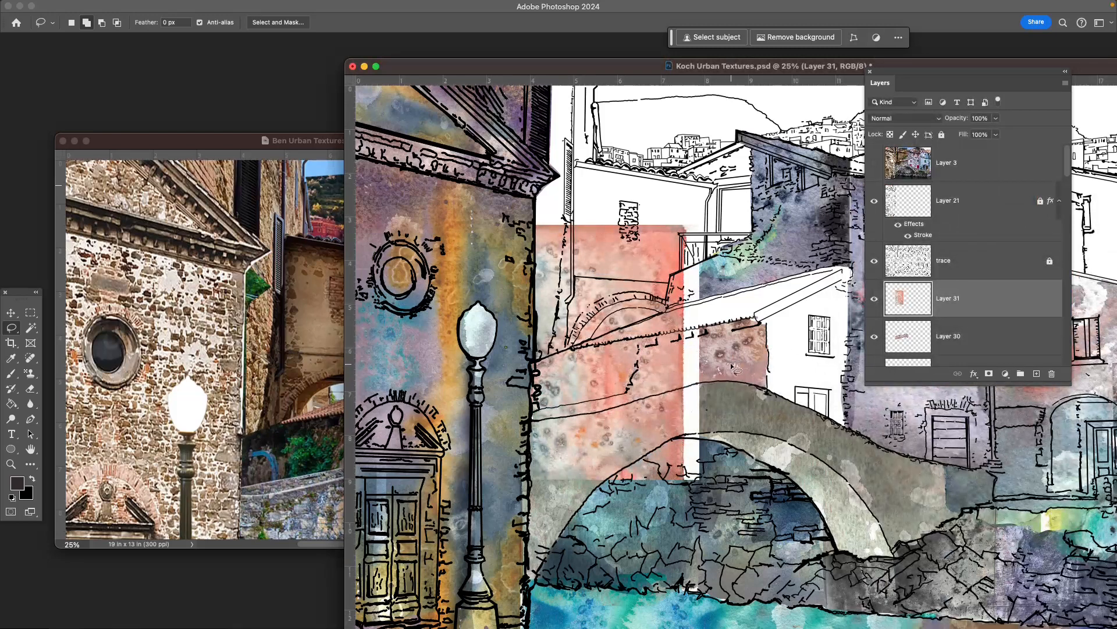
- Rotate the pink texture on Layer 31 to -98.35°, scale it to about 110%, and place it over the roof and the building behind
key(super+t)
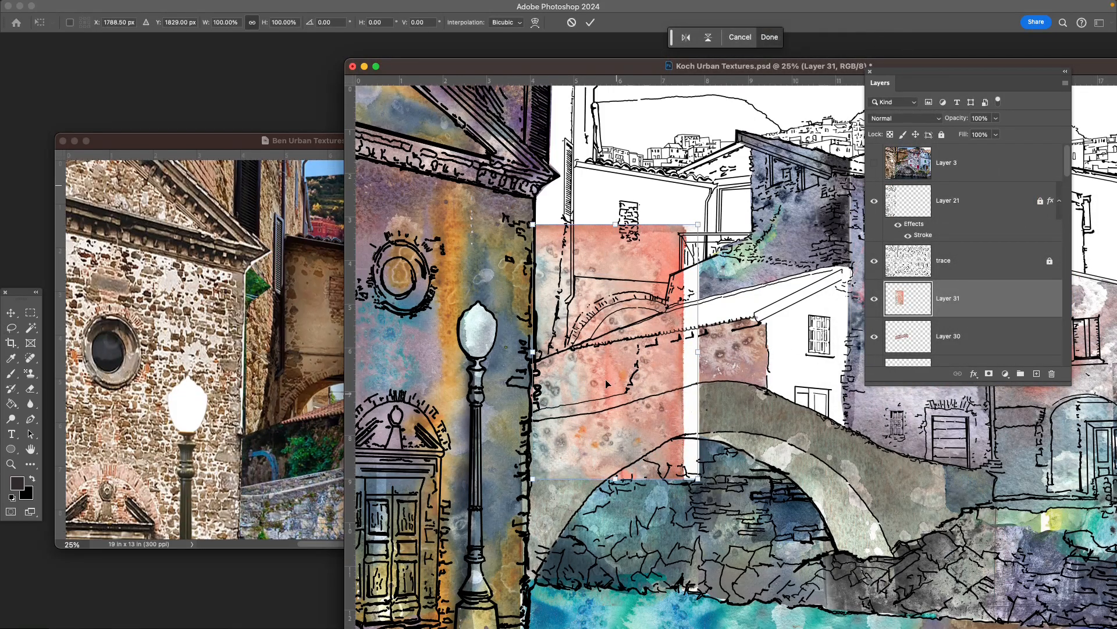
drag(708, 215, 468, 282)
drag(641, 398, 711, 298)
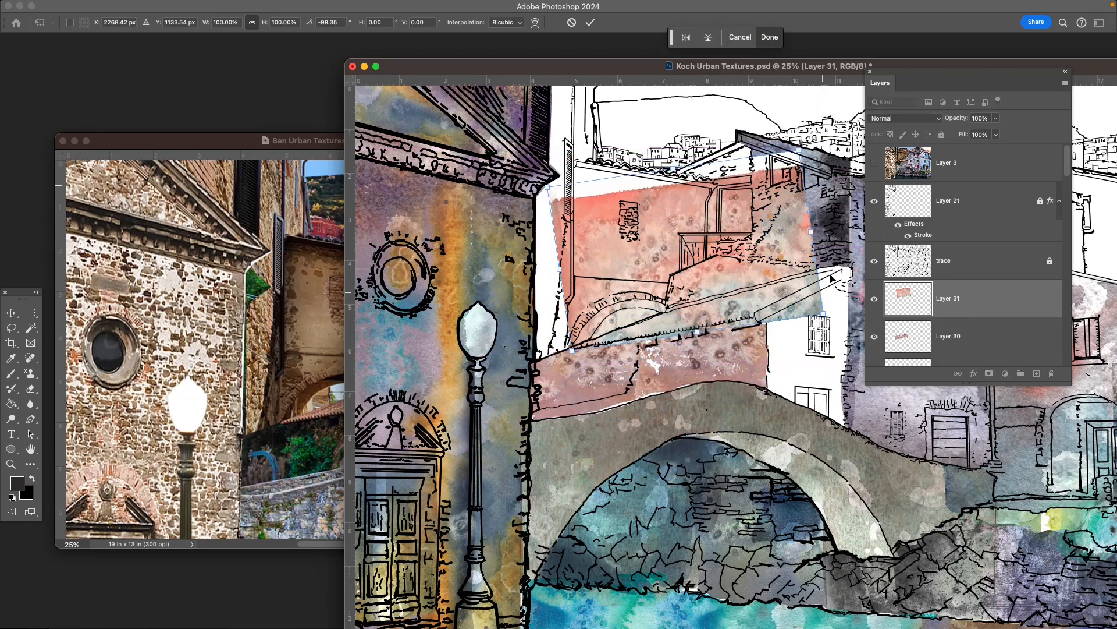
drag(811, 232, 837, 228)
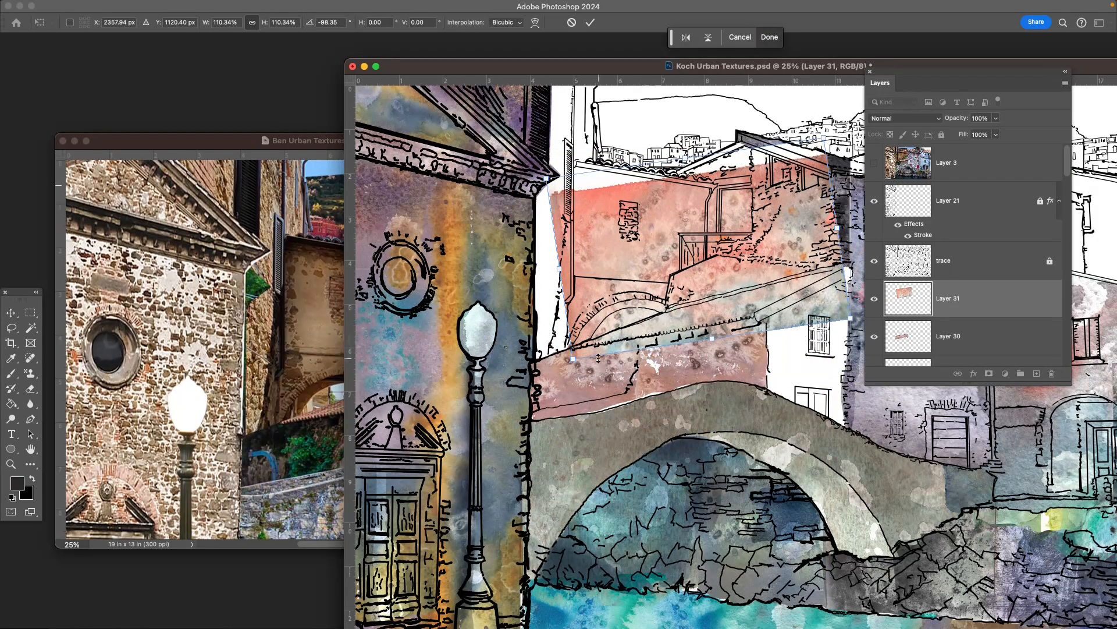
drag(628, 314, 628, 318)
key(Return)
key(l)
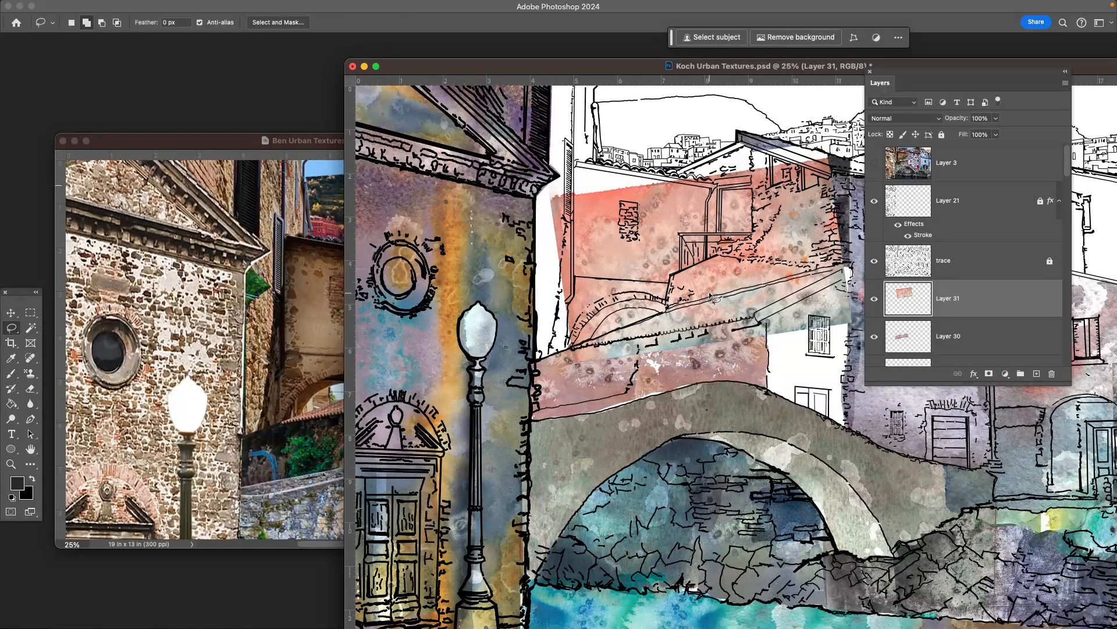
- Shift the pink texture on Layer 31 slightly, then use the Lasso to remove everything lying above and around the sloping roof
key(v)
drag(712, 298, 718, 295)
key(l)
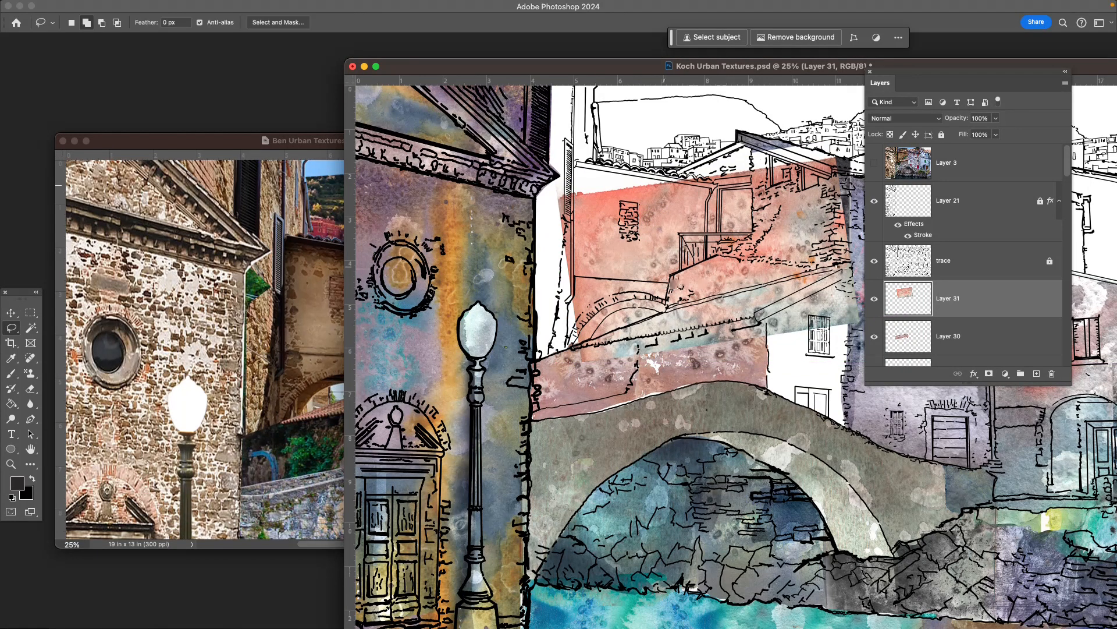
mouse_move(849, 262)
mouse_down()
mouse_move(630, 331)
mouse_move(535, 277)
mouse_move(519, 205)
mouse_move(663, 142)
mouse_move(844, 132)
mouse_move(856, 271)
mouse_up()
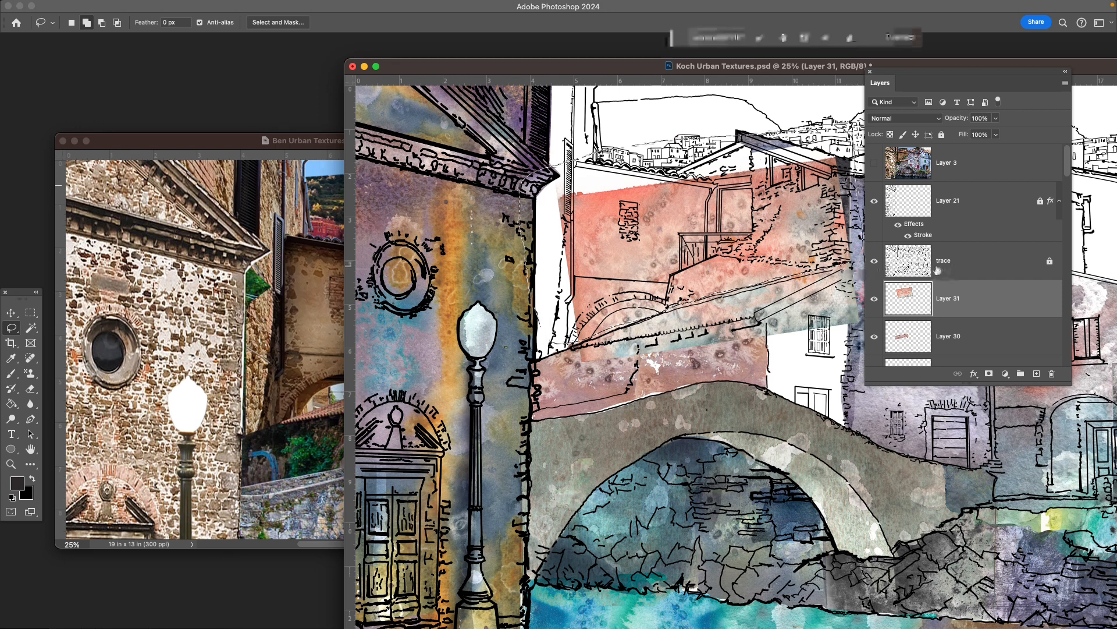
key(Delete)
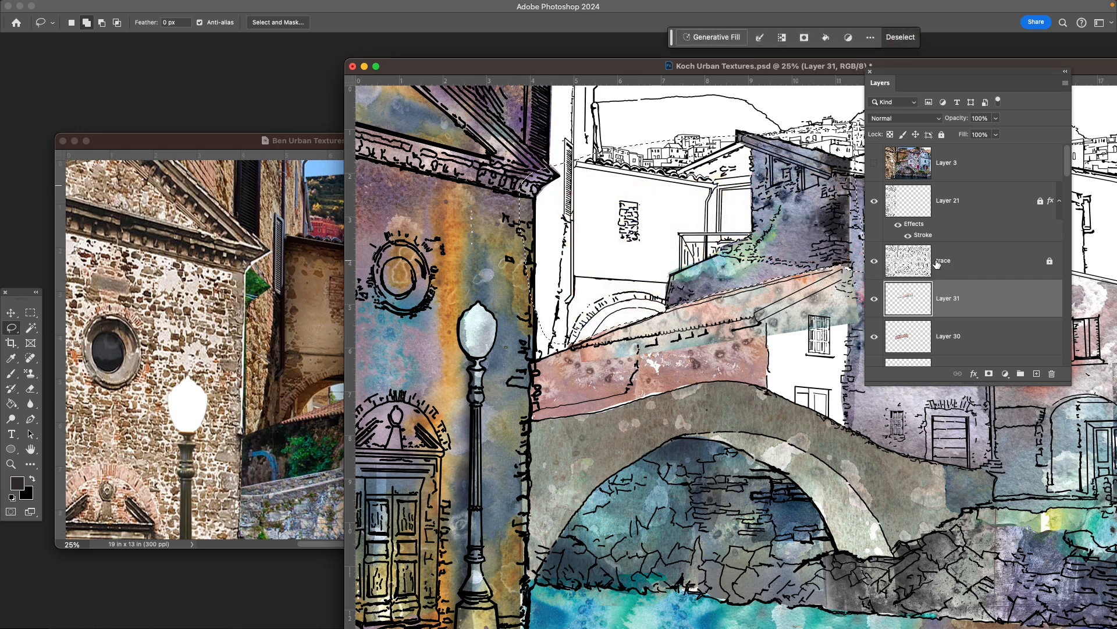
key(ctrl+d)
drag(757, 367, 656, 310)
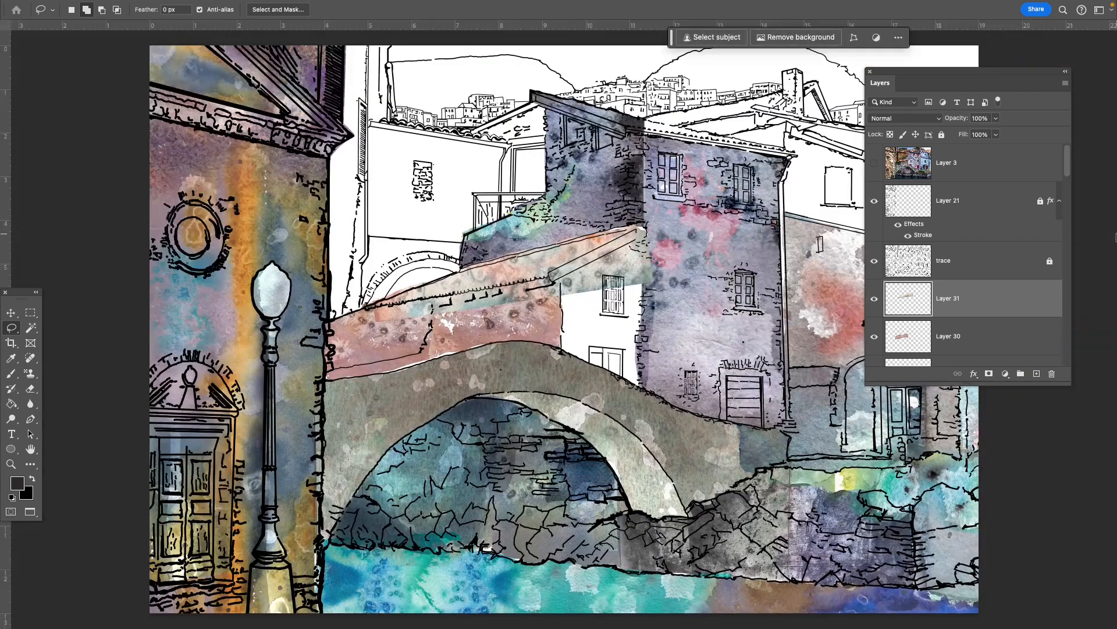
- Erase the pink texture spilling below the roof edge on Layer 31 with a soft brush Eraser at 18% opacity
key(ctrl+plus)
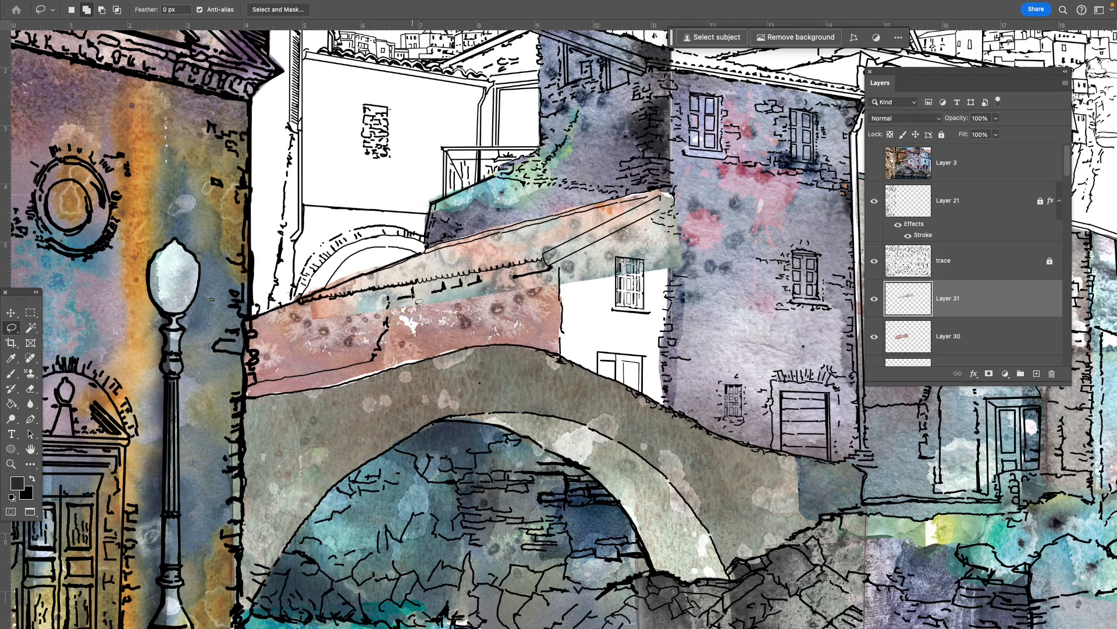
key(e)
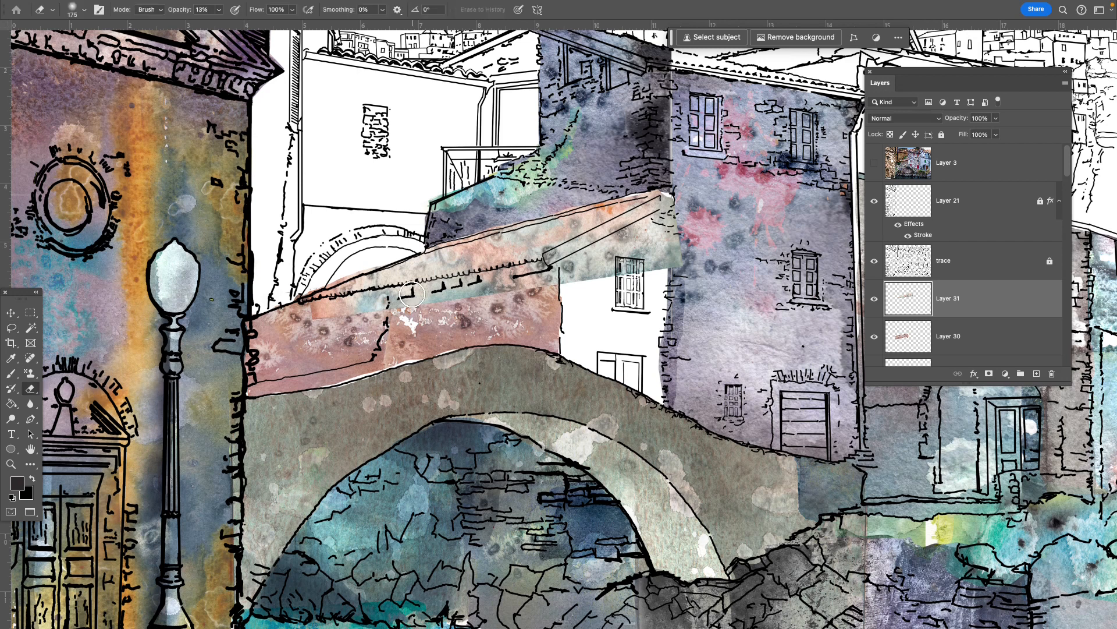
drag(19, 294, 66, 305)
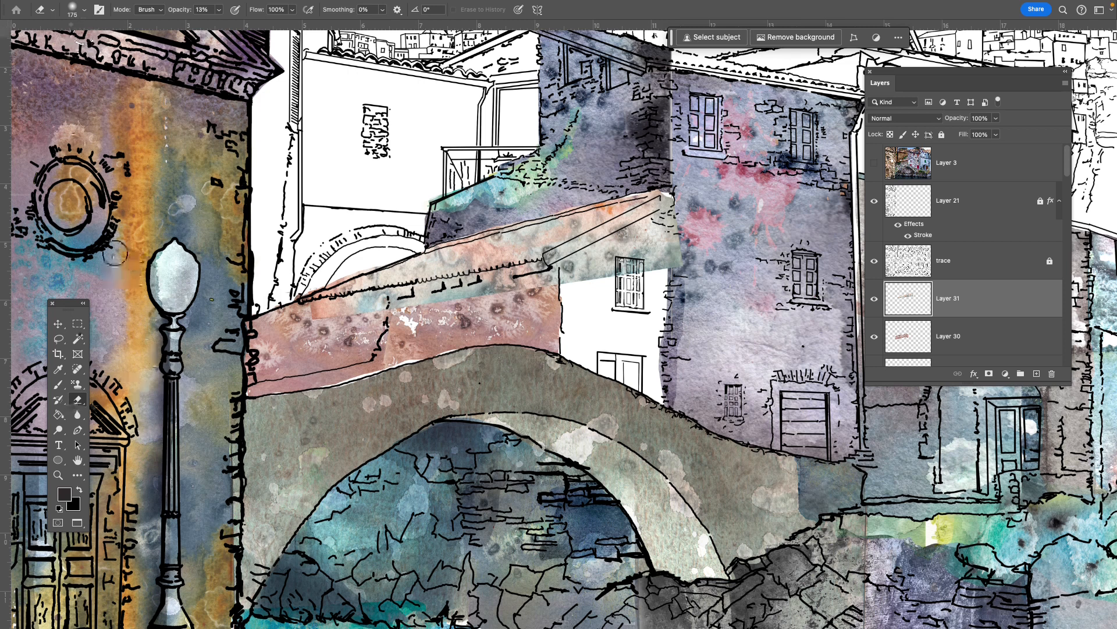
click(86, 11)
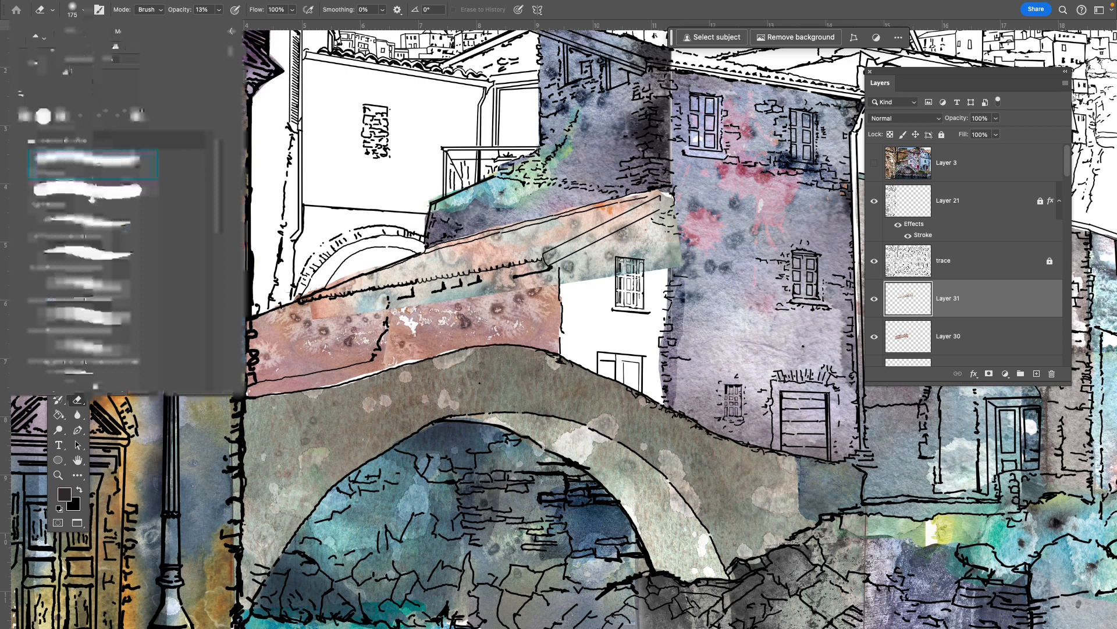
double_click(75, 167)
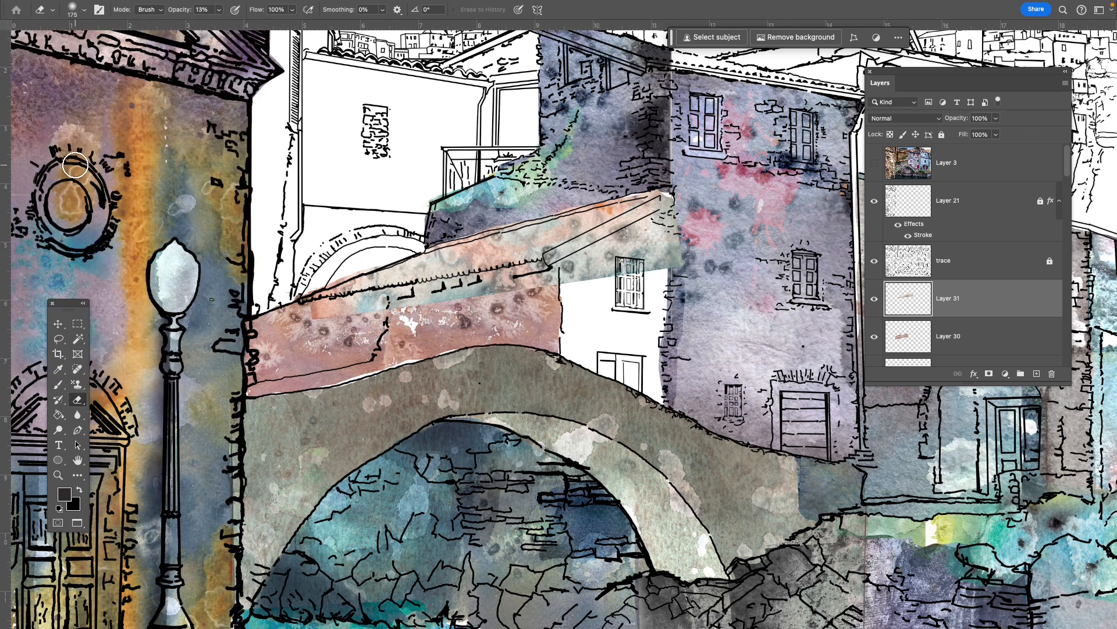
mouse_move(244, 200)
mouse_down()
mouse_move(219, 197)
mouse_move(215, 211)
mouse_up()
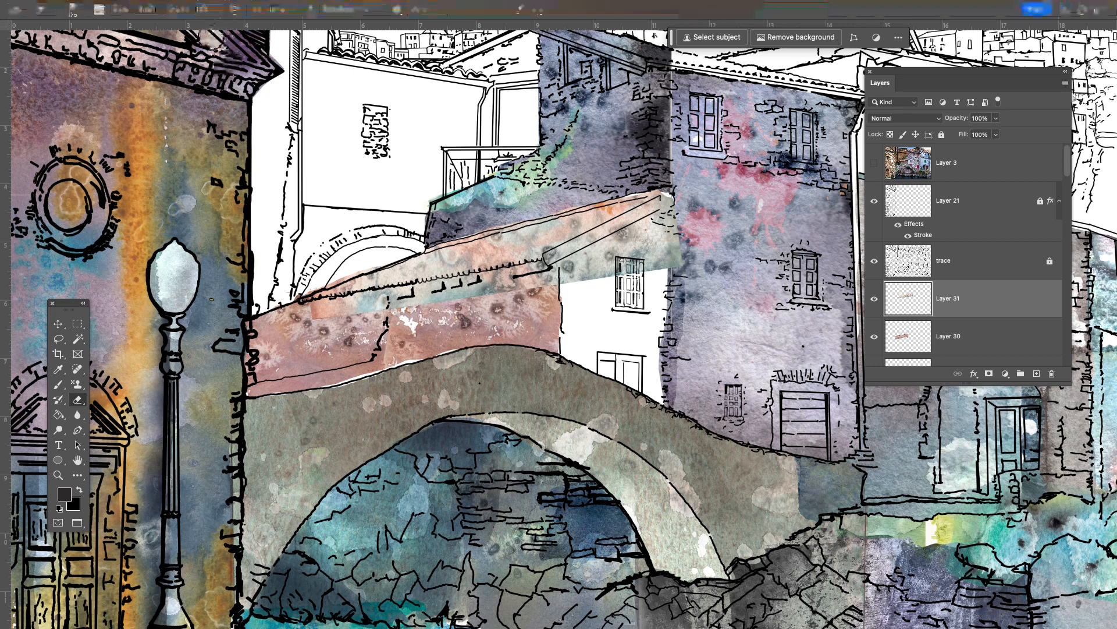
click(219, 10)
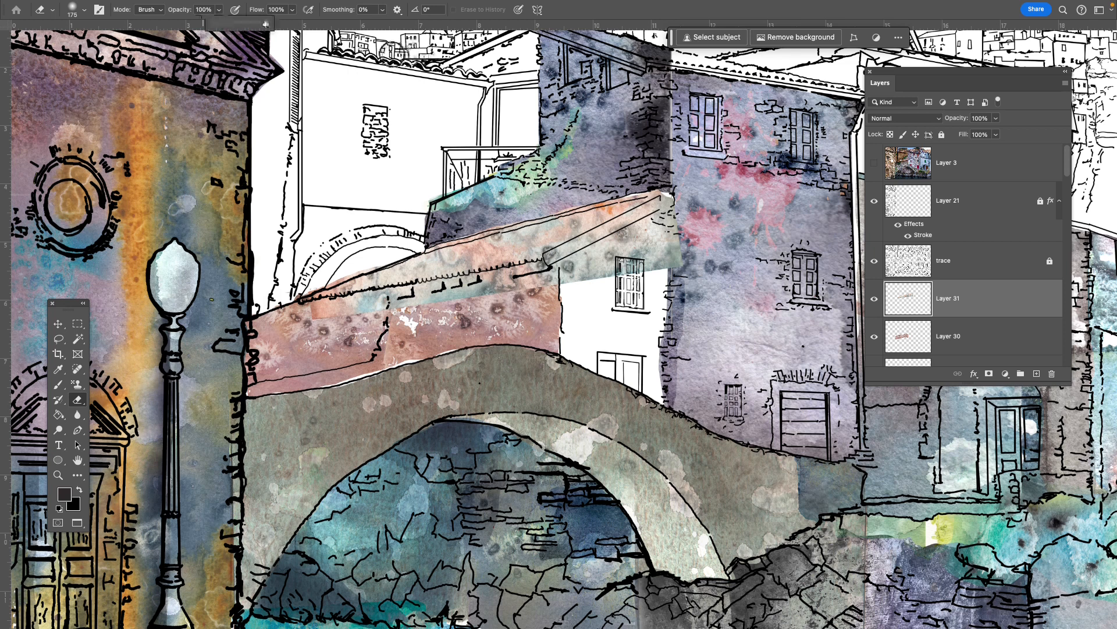
mouse_move(219, 25)
mouse_down()
mouse_move(270, 32)
mouse_move(221, 27)
mouse_up()
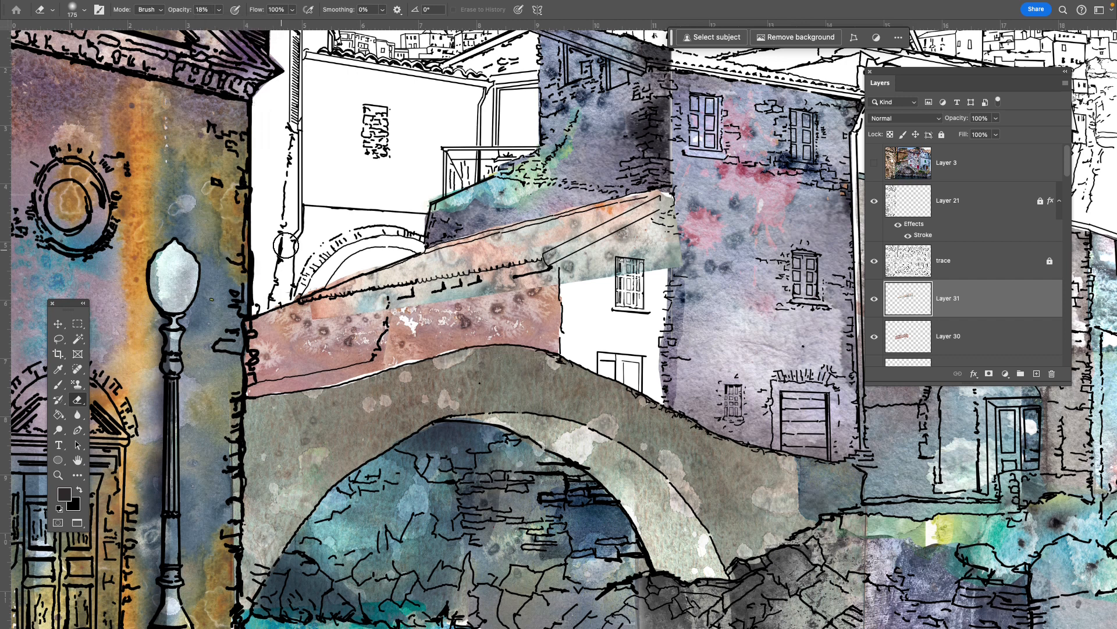
mouse_move(350, 317)
mouse_down()
mouse_move(559, 285)
mouse_move(355, 322)
mouse_move(304, 314)
mouse_up()
mouse_move(308, 313)
mouse_down()
mouse_move(677, 258)
mouse_move(577, 292)
mouse_move(698, 254)
mouse_move(589, 291)
mouse_move(699, 259)
mouse_move(505, 294)
mouse_move(687, 262)
mouse_move(661, 268)
mouse_move(664, 255)
mouse_move(600, 274)
mouse_move(619, 268)
mouse_move(670, 210)
mouse_move(595, 250)
mouse_move(672, 199)
mouse_move(668, 275)
mouse_move(651, 290)
mouse_move(559, 278)
mouse_move(650, 243)
mouse_move(618, 358)
mouse_move(586, 346)
mouse_move(648, 266)
mouse_move(566, 312)
mouse_move(554, 303)
mouse_move(571, 278)
mouse_up()
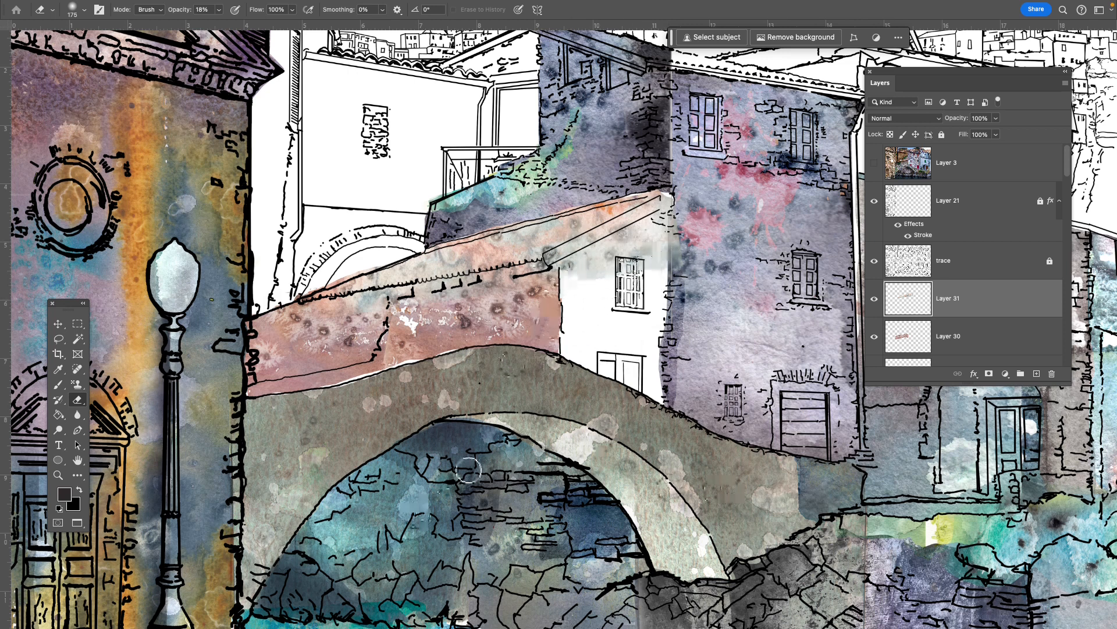
key(Tab)
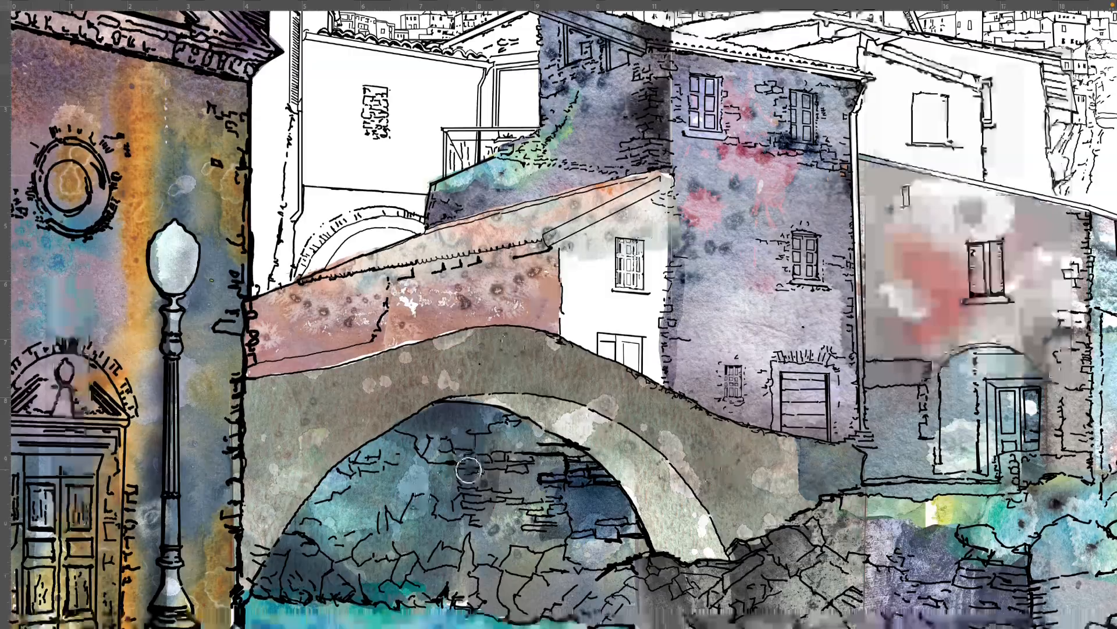
key(f)
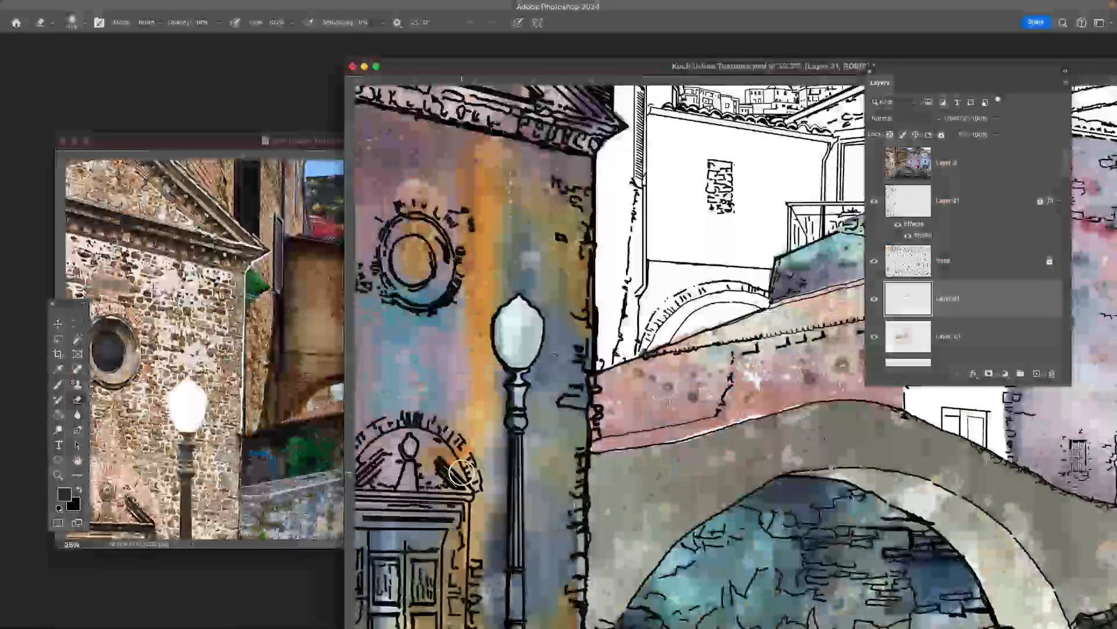
- Check the reference photo, then lasso the reddish wall beneath the roof on Layer 30 and darken it by raising the black input in Levels
click(294, 365)
key(v)
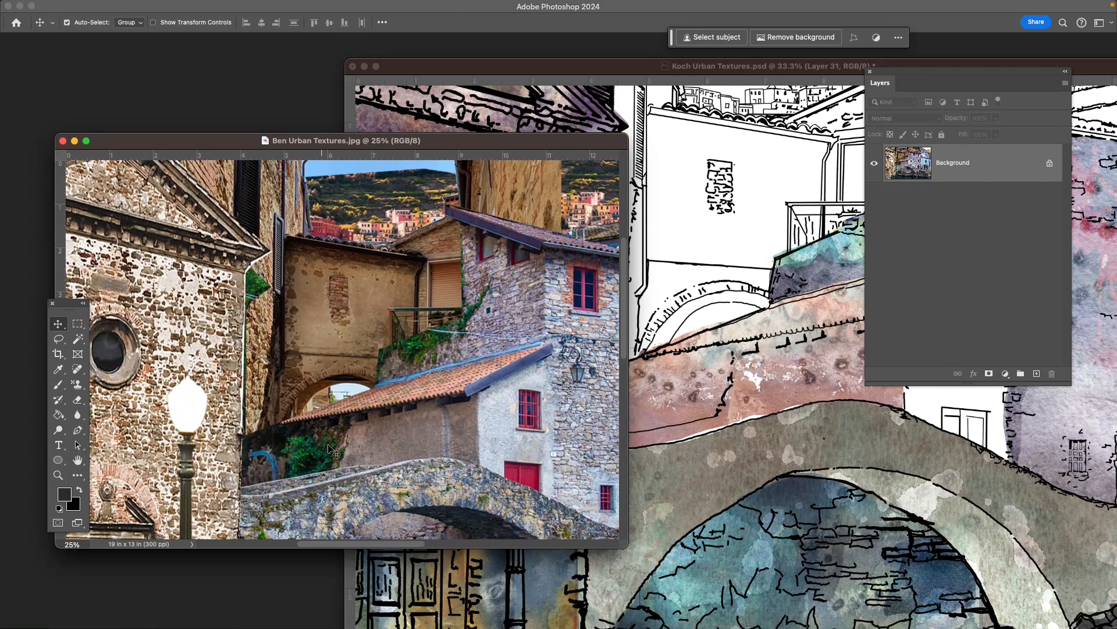
click(776, 397)
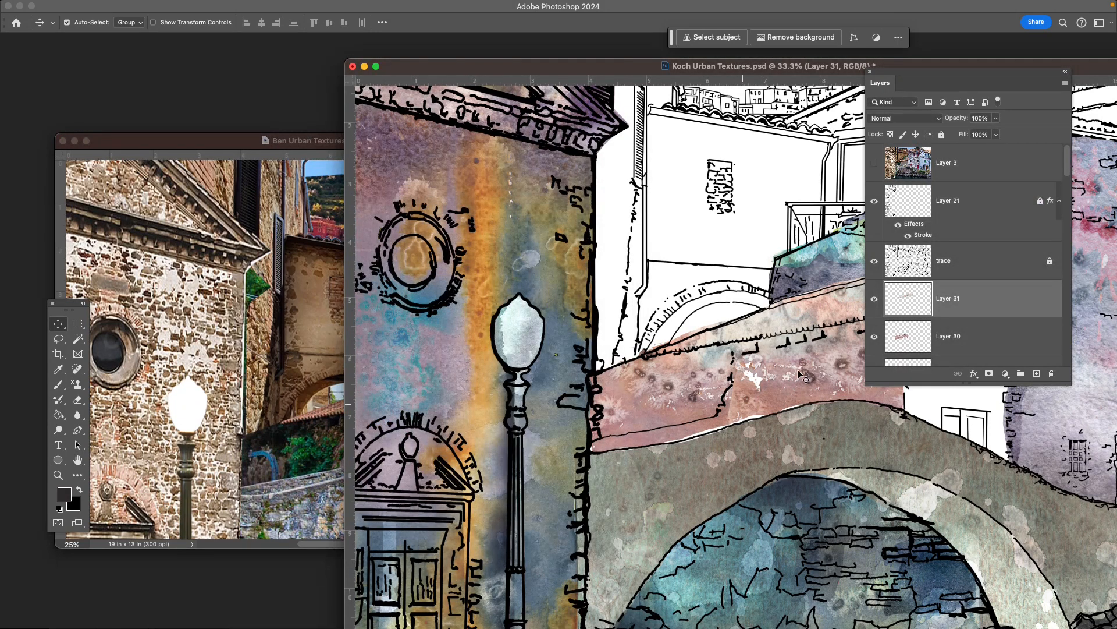
click(756, 384)
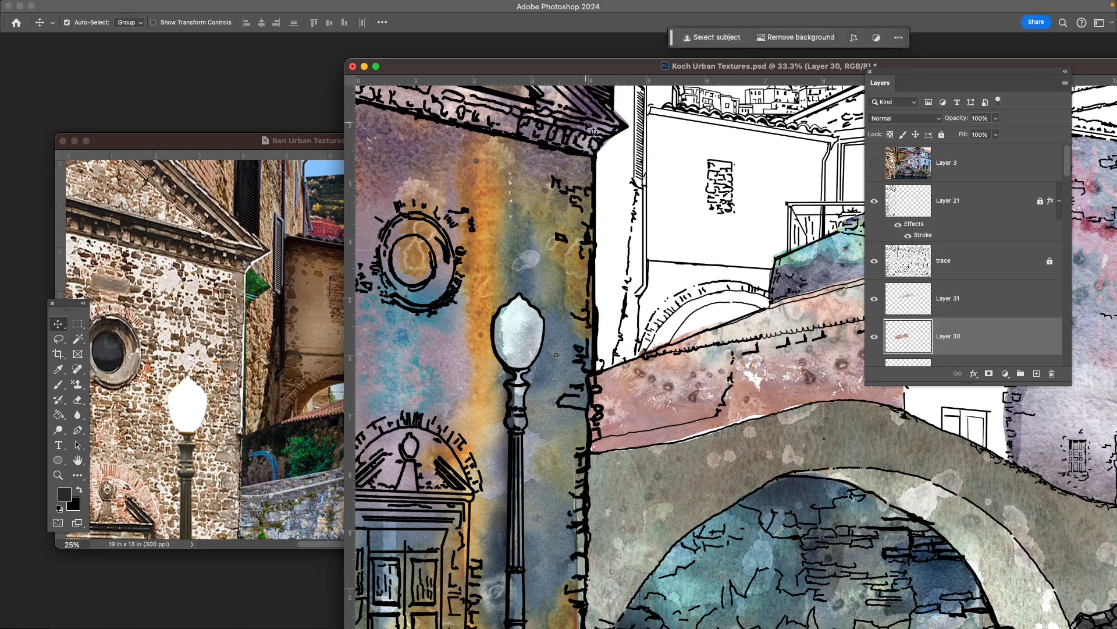
key(f)
drag(708, 343, 647, 339)
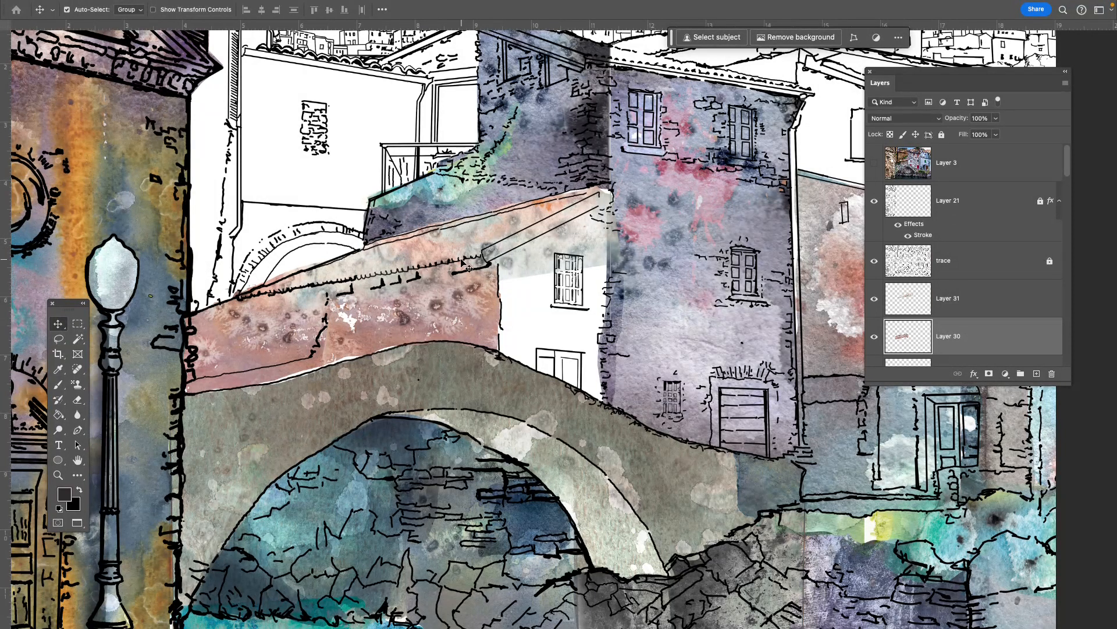
key(l)
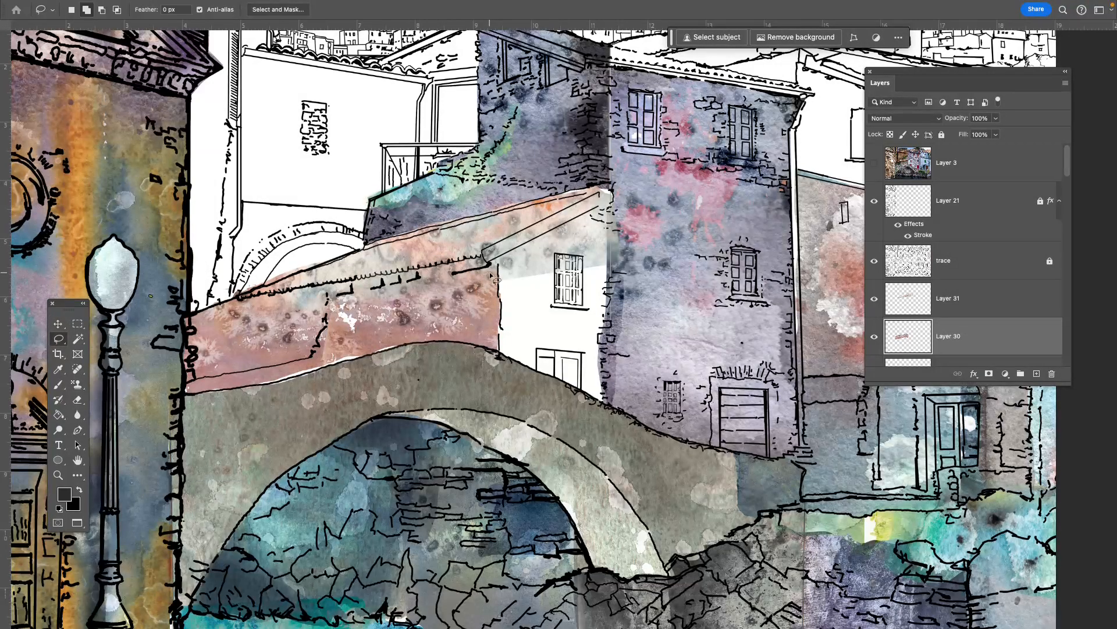
mouse_move(499, 268)
mouse_down()
mouse_move(308, 282)
mouse_move(191, 309)
mouse_move(166, 361)
mouse_move(175, 395)
mouse_move(172, 335)
mouse_move(352, 372)
mouse_move(494, 357)
mouse_move(509, 309)
mouse_move(494, 263)
mouse_up()
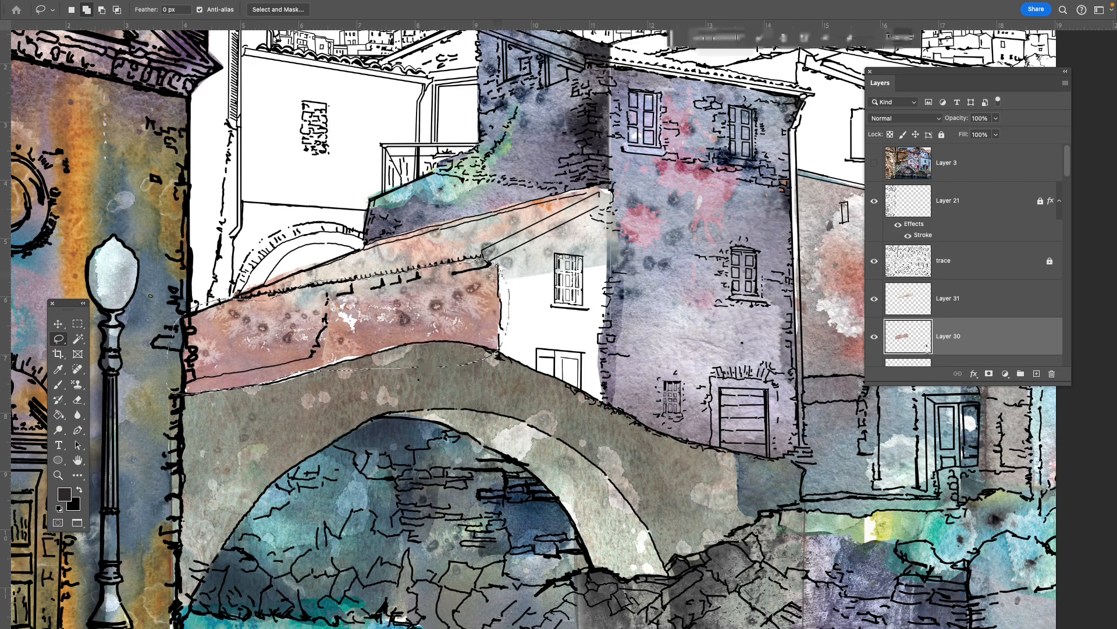
key(ctrl+l)
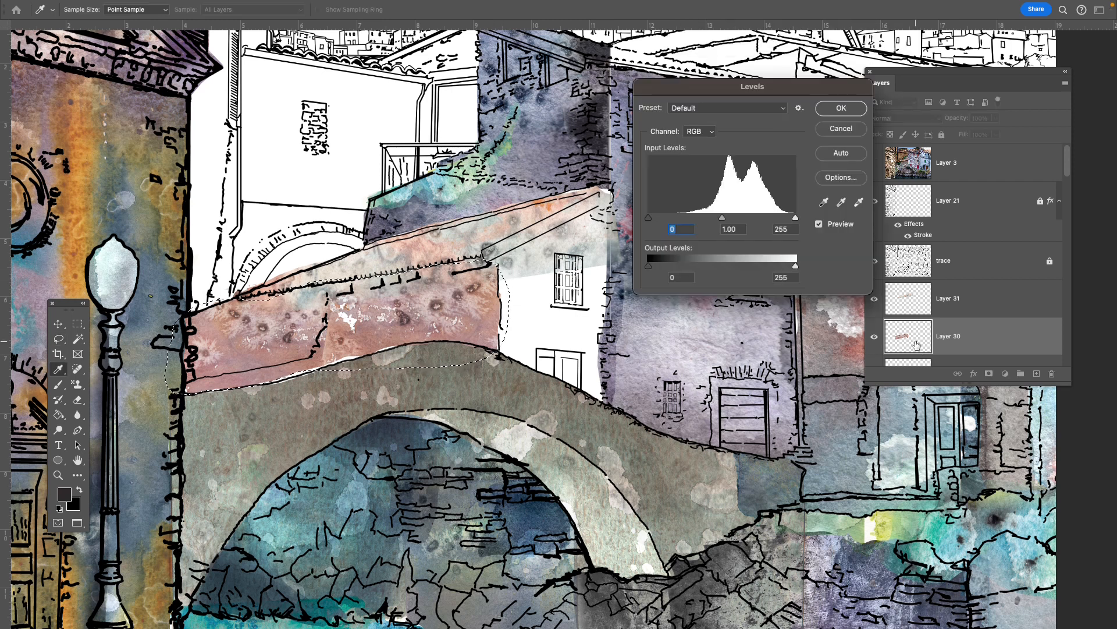
drag(646, 220, 678, 224)
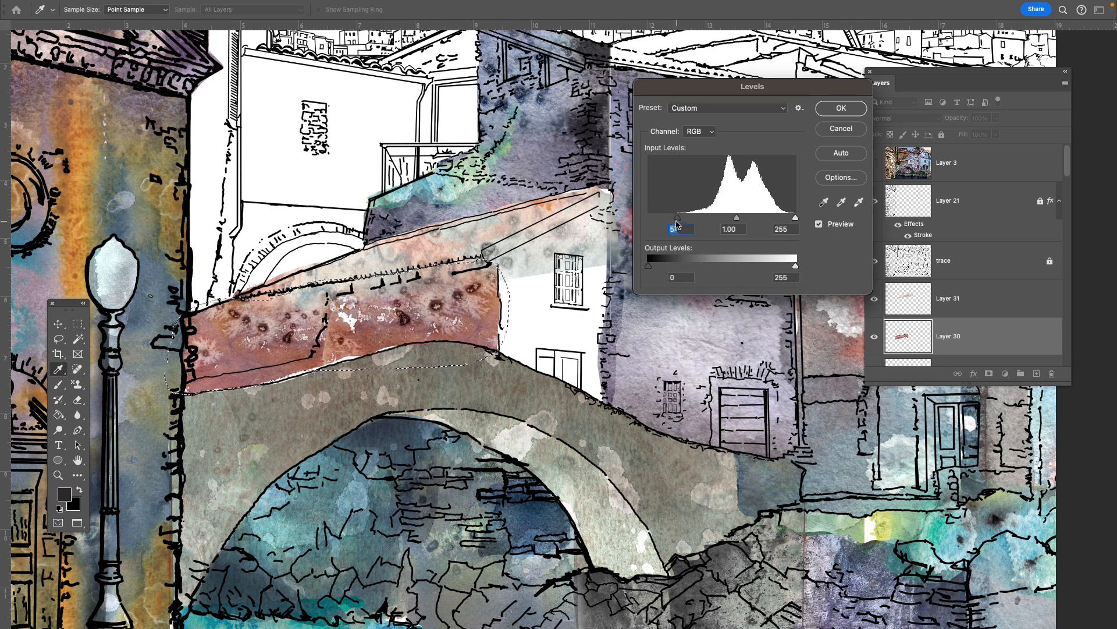
key(Return)
key(ctrl+d)
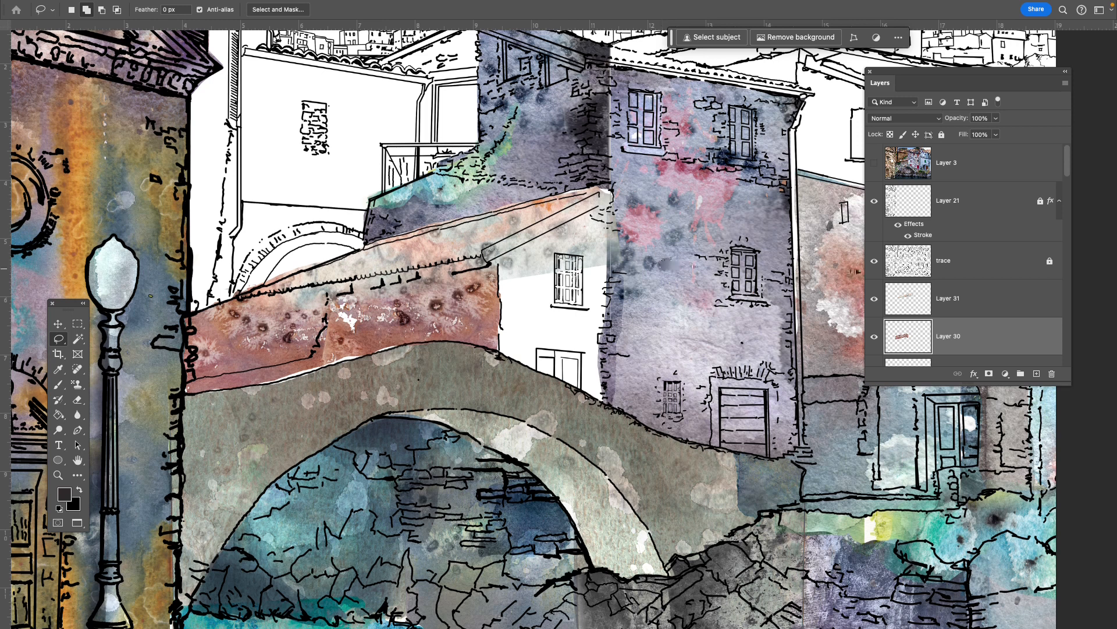
- Open IMG_20240308_0006.jpg from the Student Watercolor Textures folder, float its window, and copy it into Koch Urban Textures.psd as a new layer
key(super+o)
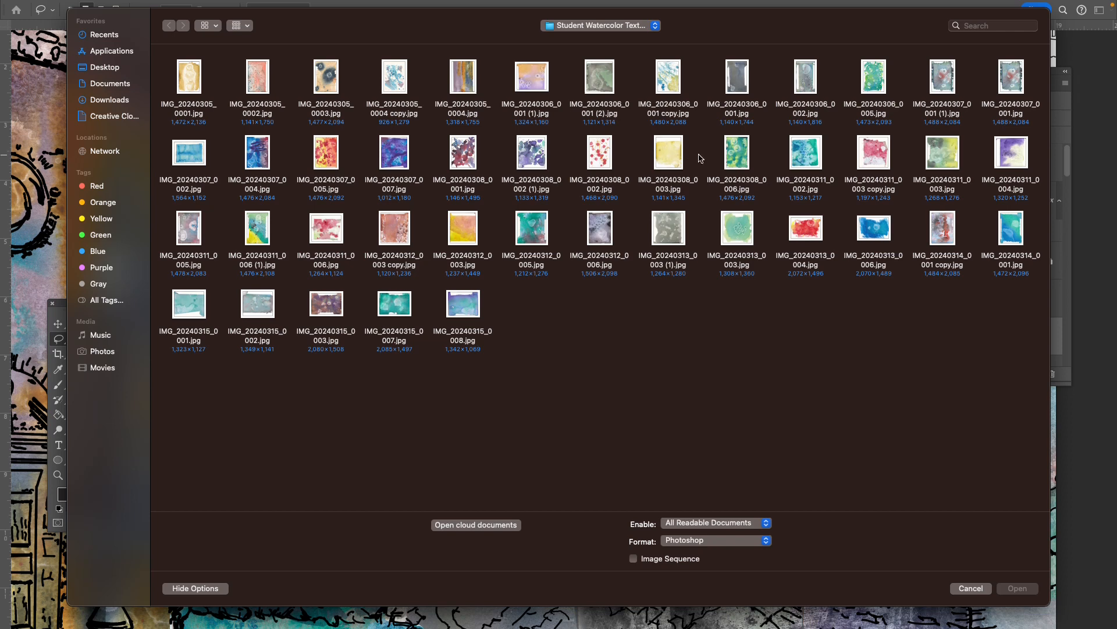
double_click(745, 150)
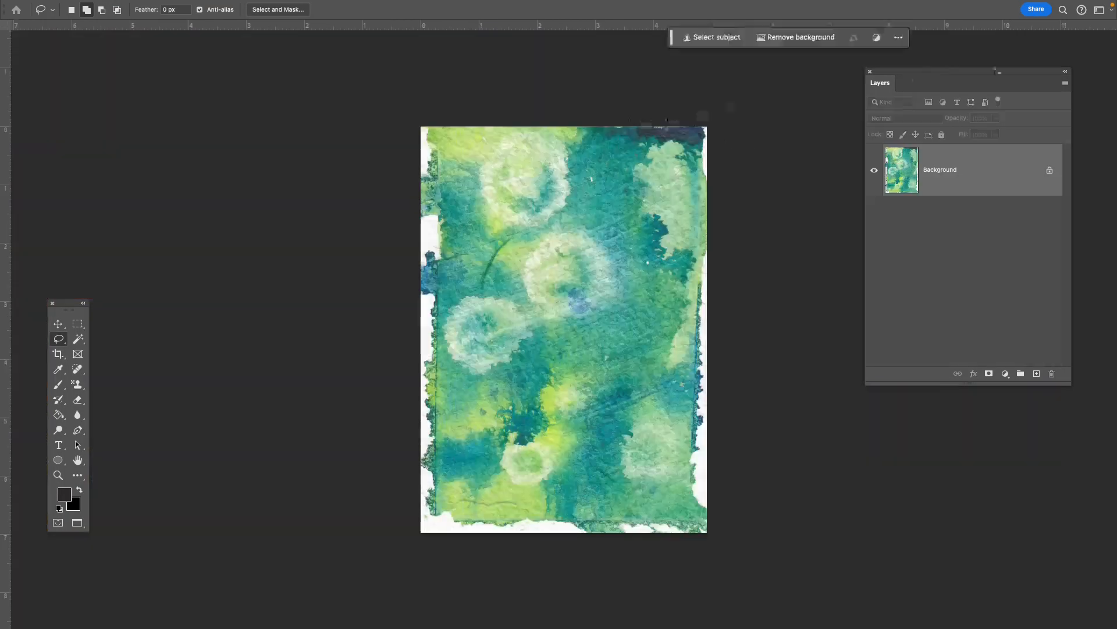
key(f)
key(f)
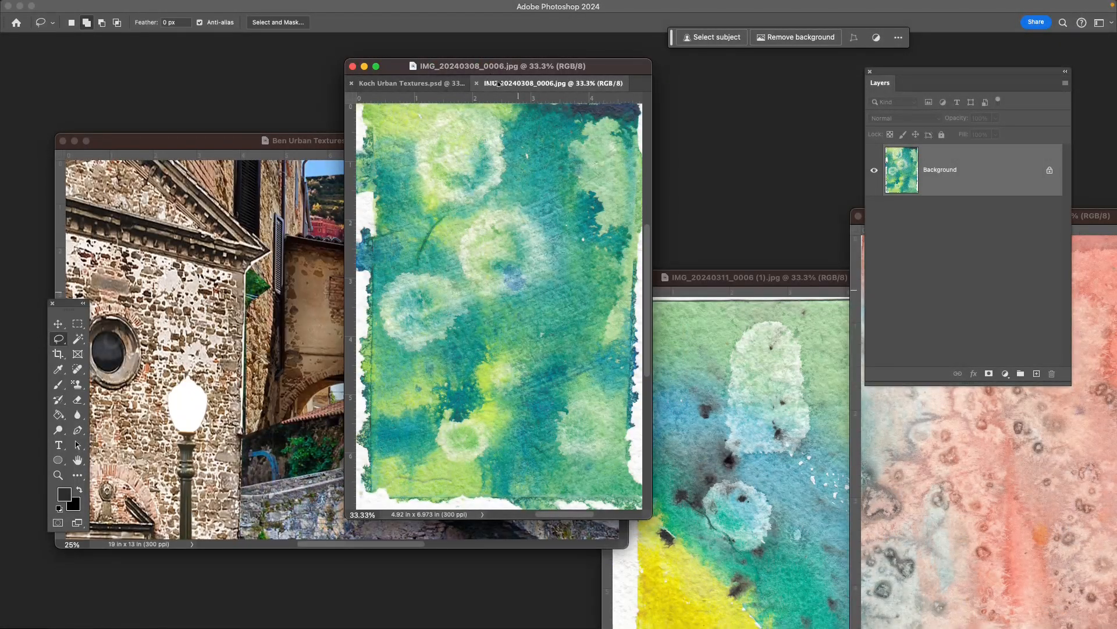
drag(497, 83, 416, 224)
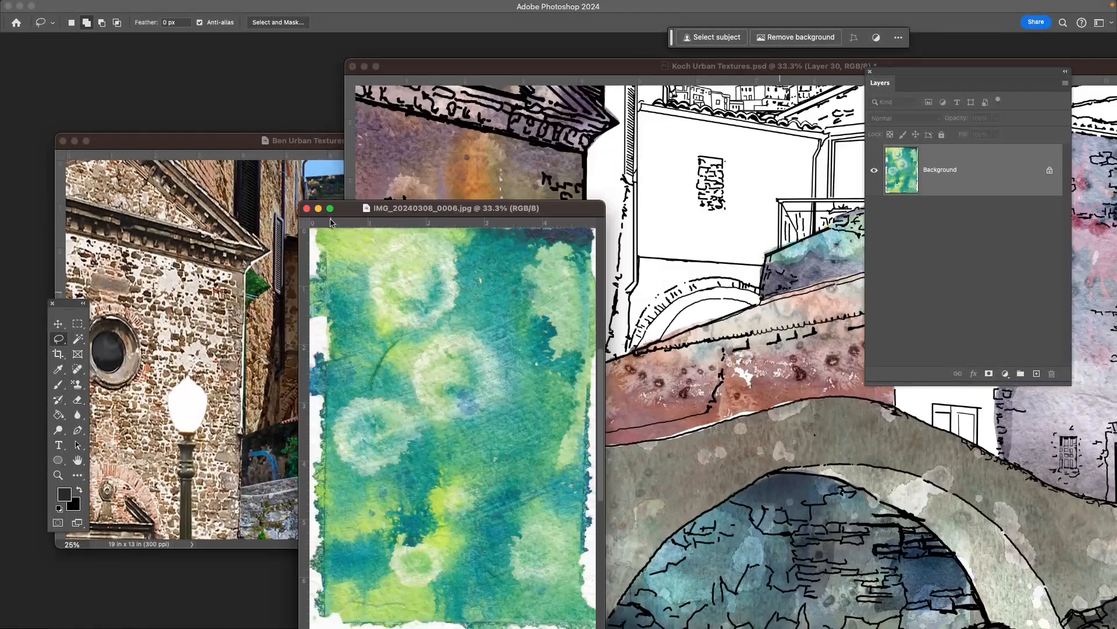
drag(341, 210, 803, 375)
drag(942, 157, 670, 303)
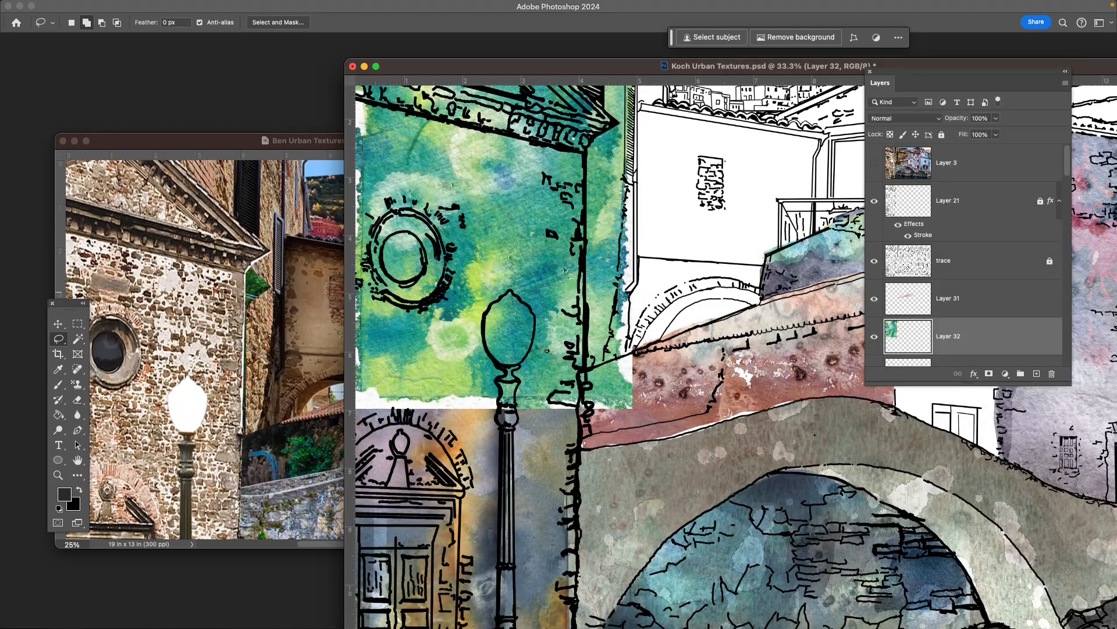
- Consult the reference photo and move the green texture on Layer 32 over the narrow buildings between the church and the arch
click(211, 249)
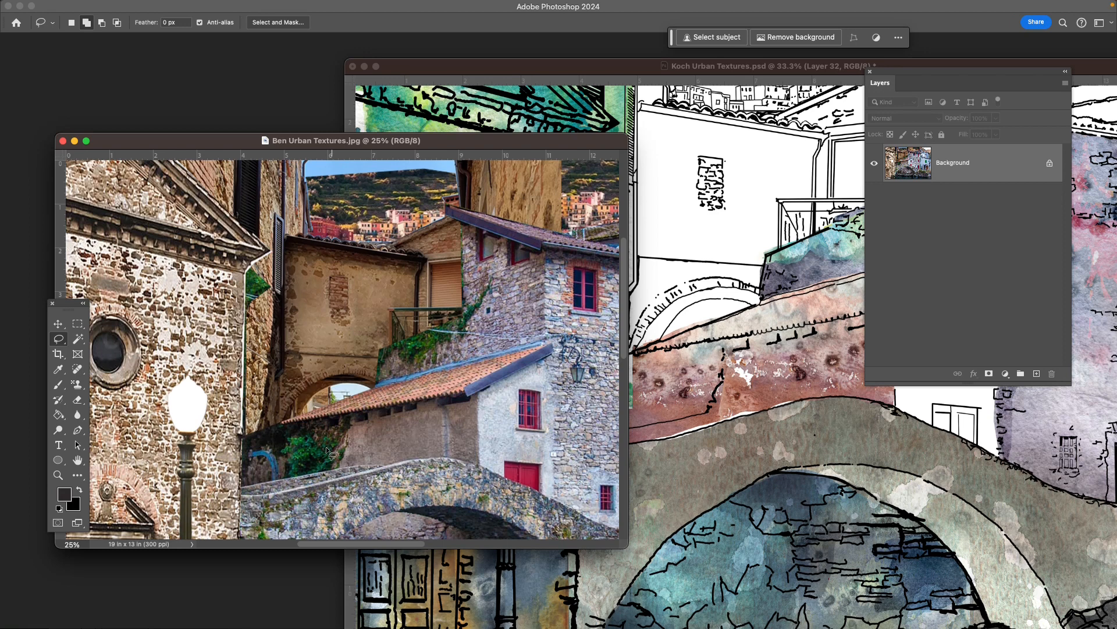
key(f)
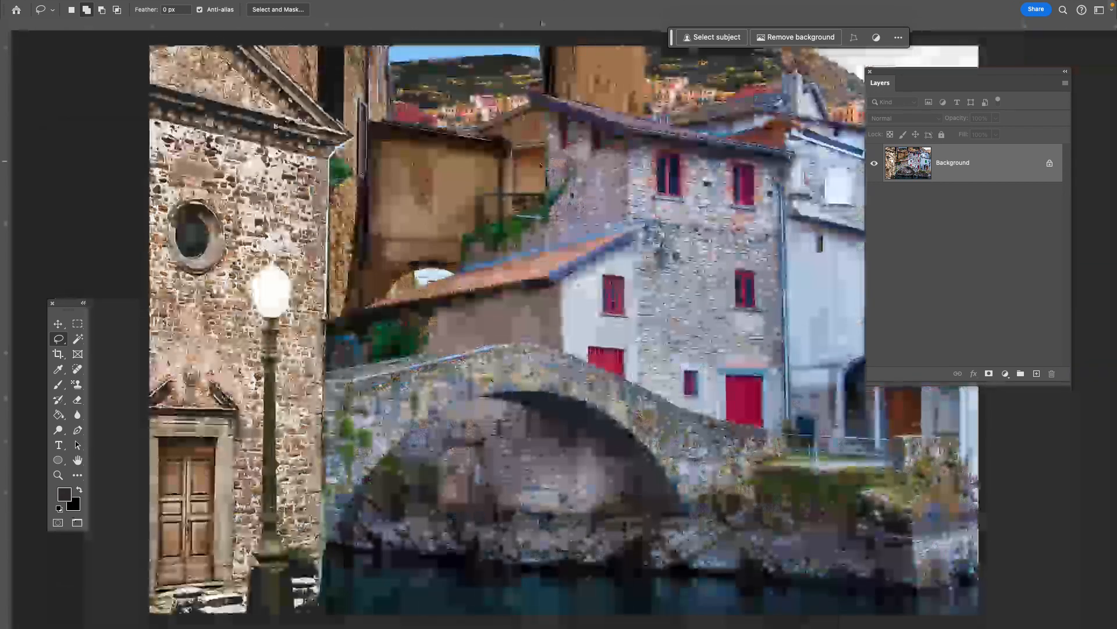
key(f)
key(f)
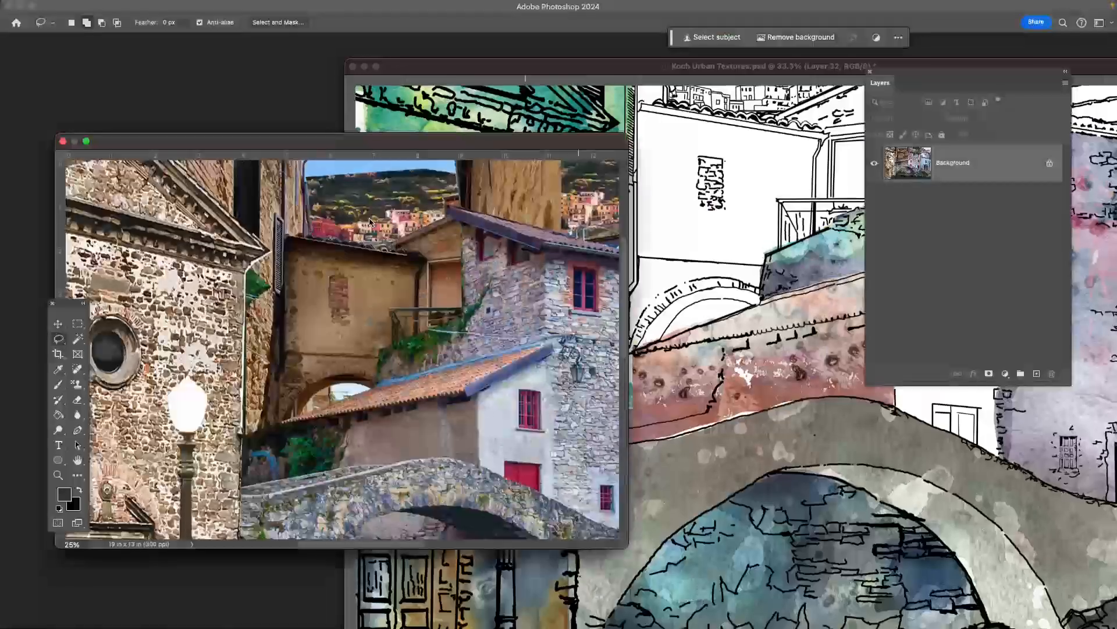
click(486, 125)
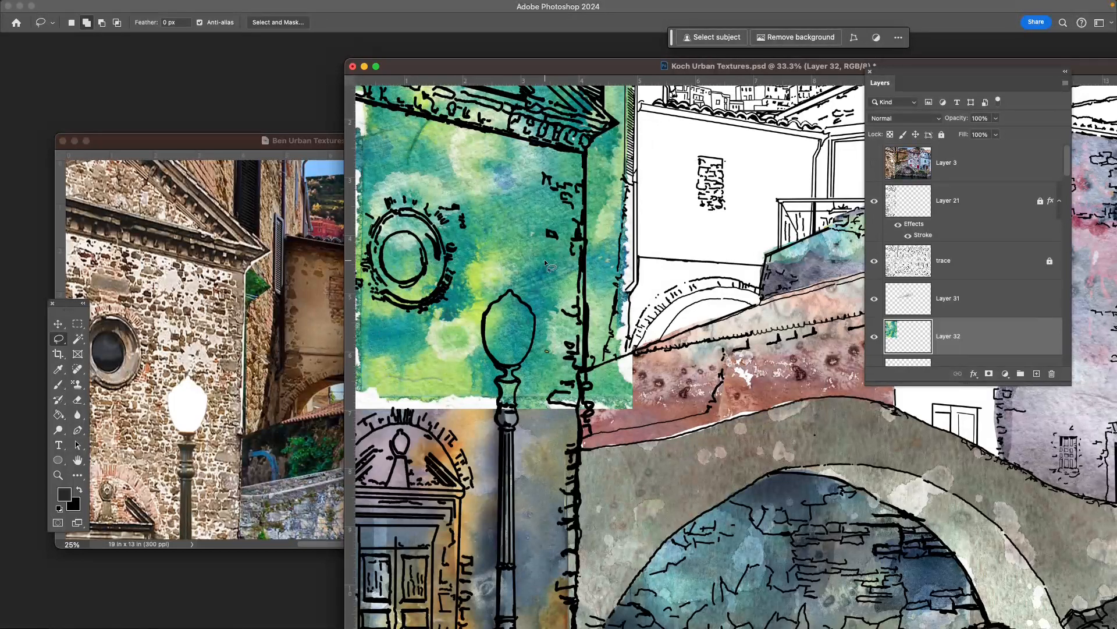
key(v)
mouse_move(504, 210)
mouse_down()
mouse_move(735, 245)
mouse_move(920, 438)
mouse_move(562, 327)
mouse_move(593, 333)
mouse_up()
- Select the white paper border around the green texture on Layer 32 with the Magic Wand, delete it, and deselect
key(w)
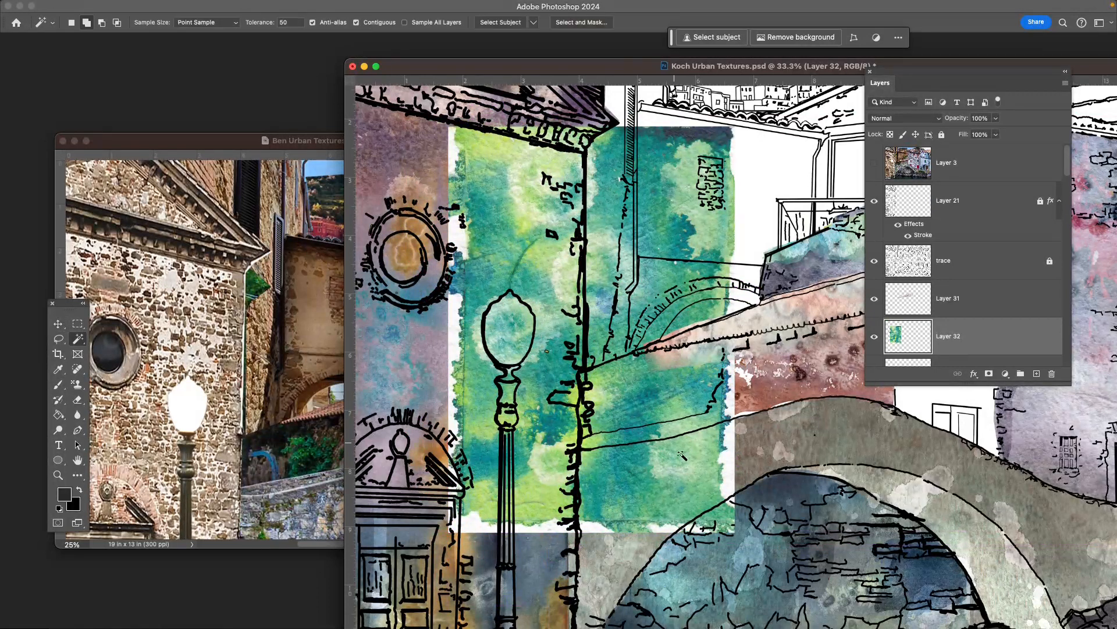
click(727, 465)
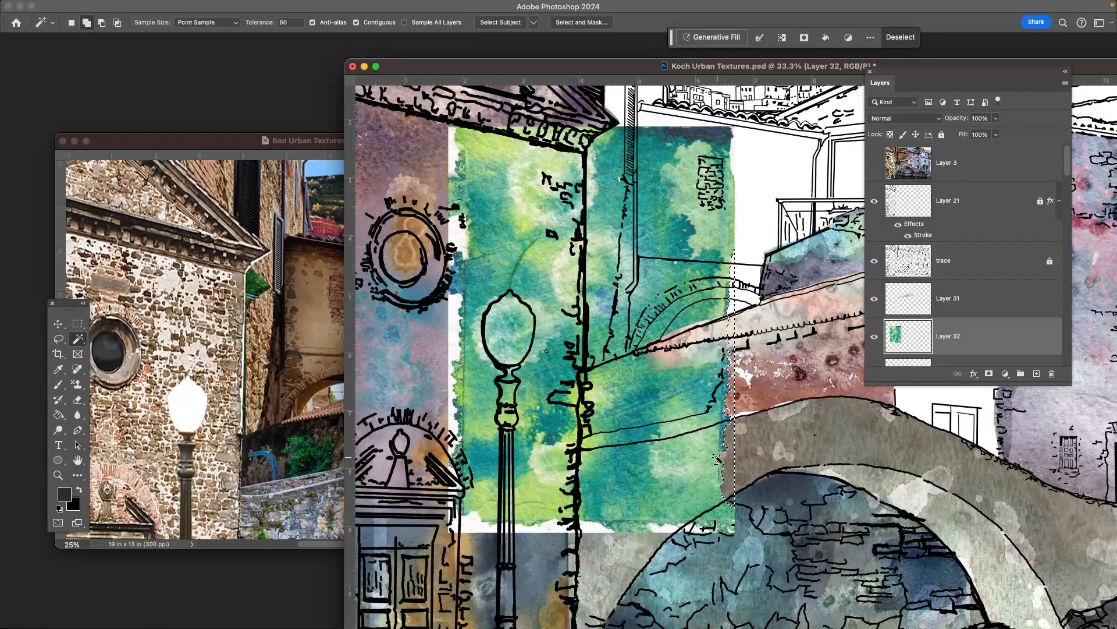
key(Delete)
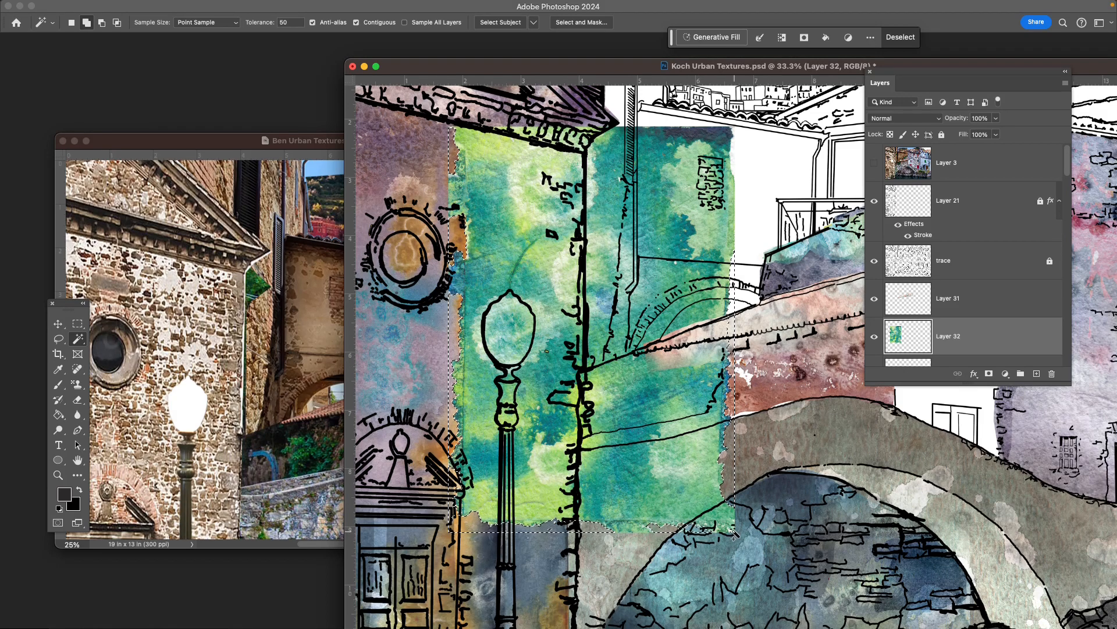
key(super+d)
- Scale down the green texture on Layer 32 with Free Transform and fit it over the reddish wall beside the church corner
key(v)
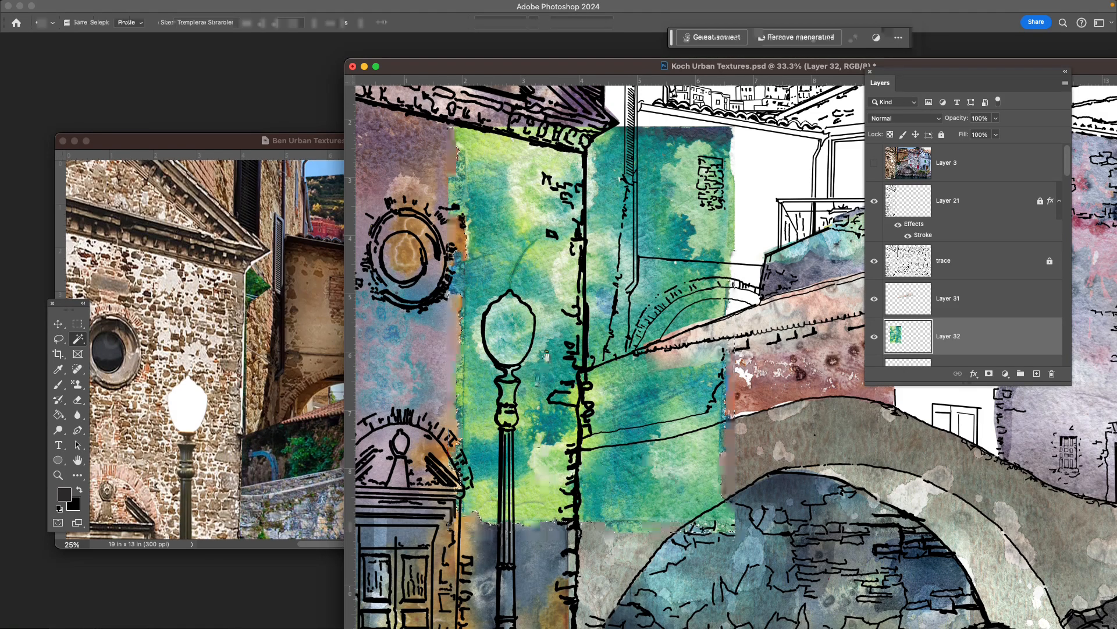
scroll(594, 434, up, 4)
drag(594, 434, 418, 401)
drag(370, 346, 603, 360)
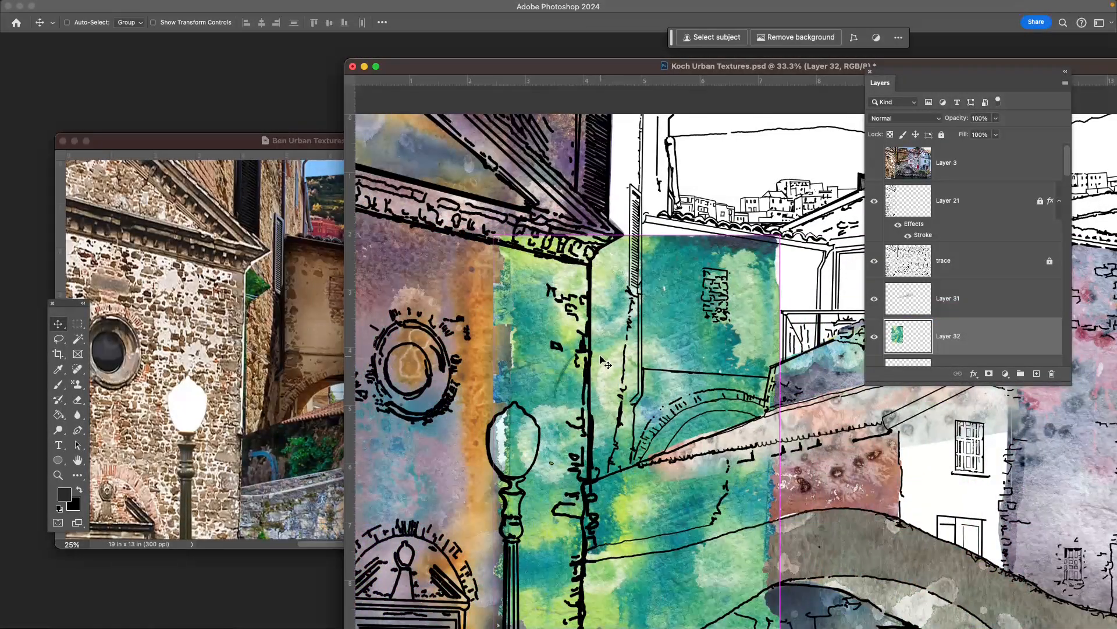
key(super+t)
drag(780, 234, 766, 584)
drag(556, 493, 576, 431)
drag(761, 439, 775, 481)
drag(570, 479, 638, 509)
drag(748, 538, 693, 525)
drag(634, 498, 672, 477)
key(Return)
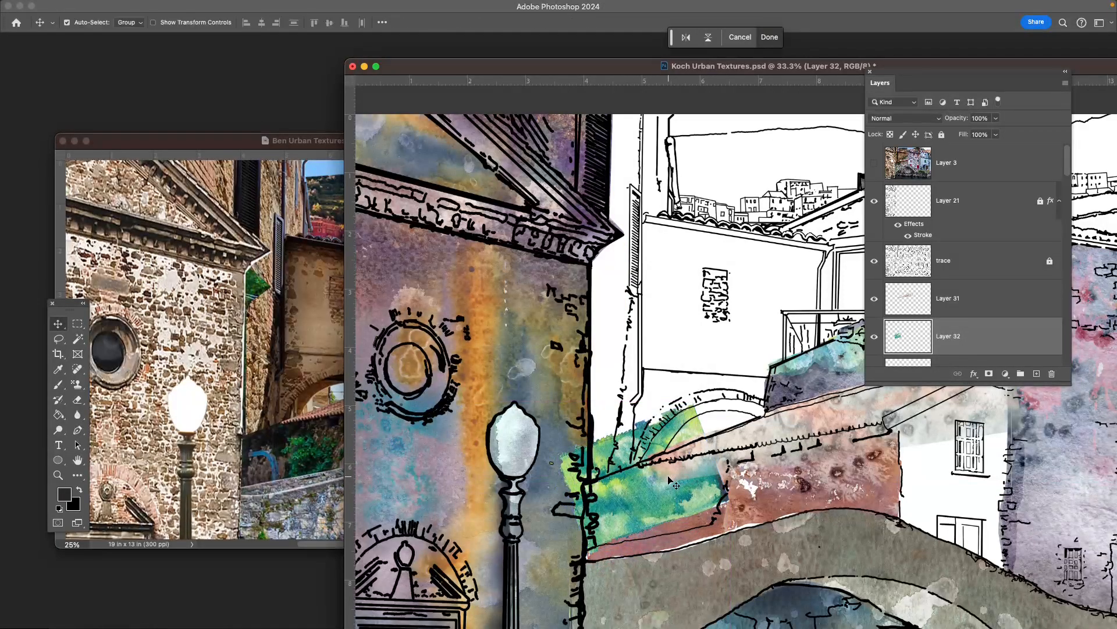
- Erase the green spilling onto the roof, church and reddish wall on Layer 32 with a soft 300 px Eraser at 18% opacity
key(e)
mouse_move(683, 486)
mouse_down()
mouse_move(717, 449)
mouse_move(704, 431)
mouse_move(634, 430)
mouse_move(741, 422)
mouse_up()
key(])
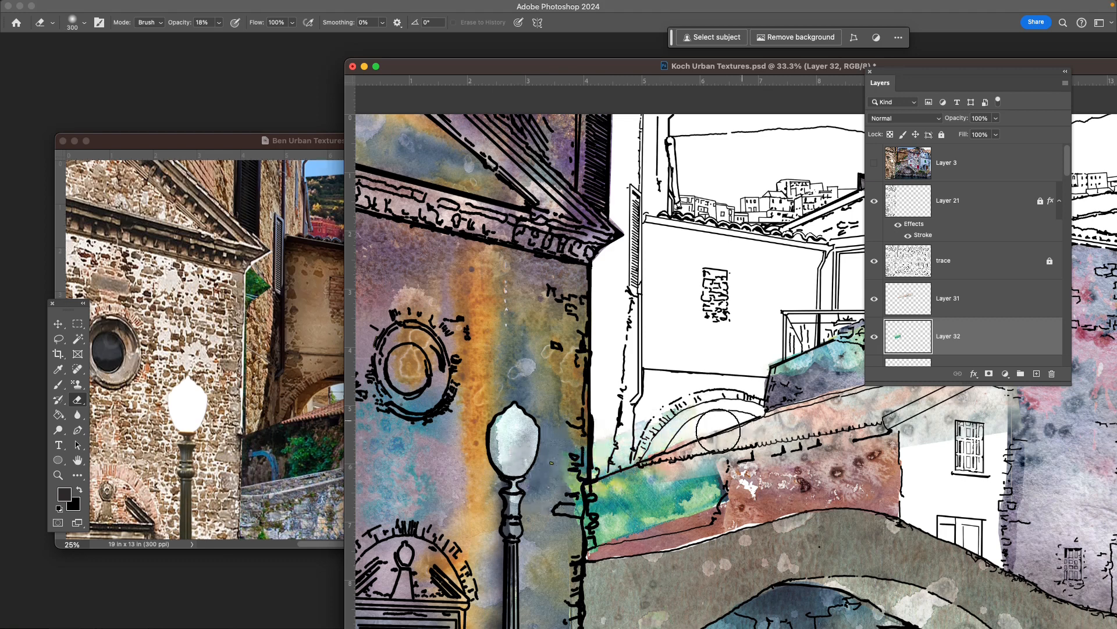
mouse_move(496, 472)
mouse_down()
mouse_move(565, 478)
mouse_move(497, 495)
mouse_move(583, 494)
mouse_move(595, 480)
mouse_move(531, 496)
mouse_move(602, 502)
mouse_up()
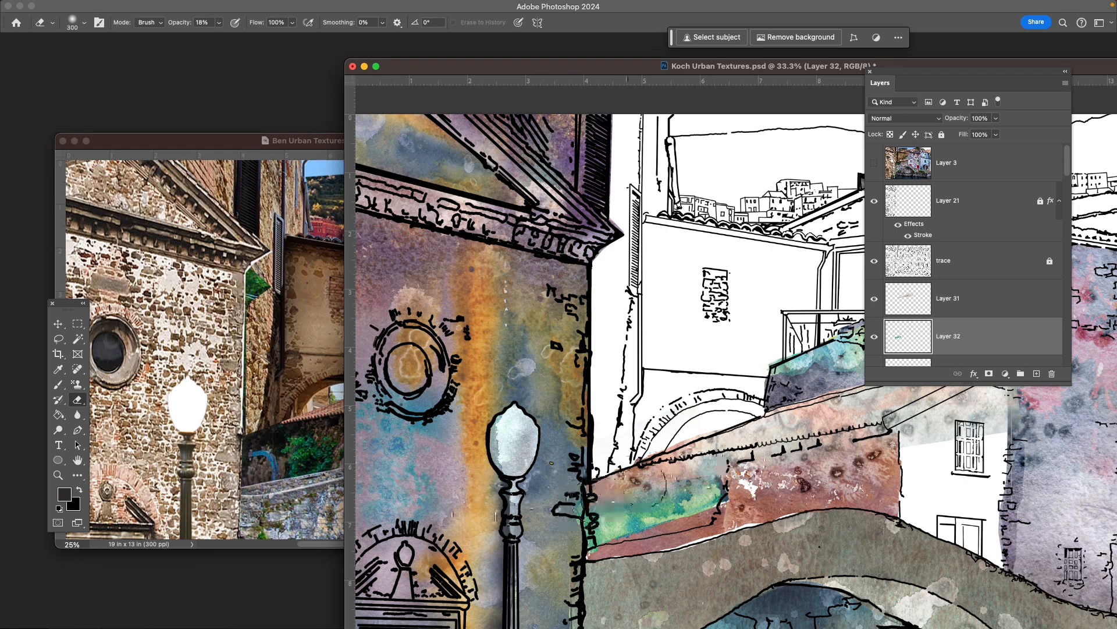
mouse_move(745, 461)
mouse_down()
mouse_move(738, 499)
mouse_move(734, 460)
mouse_move(738, 489)
mouse_move(753, 480)
mouse_move(748, 494)
mouse_move(738, 472)
mouse_move(745, 480)
mouse_up()
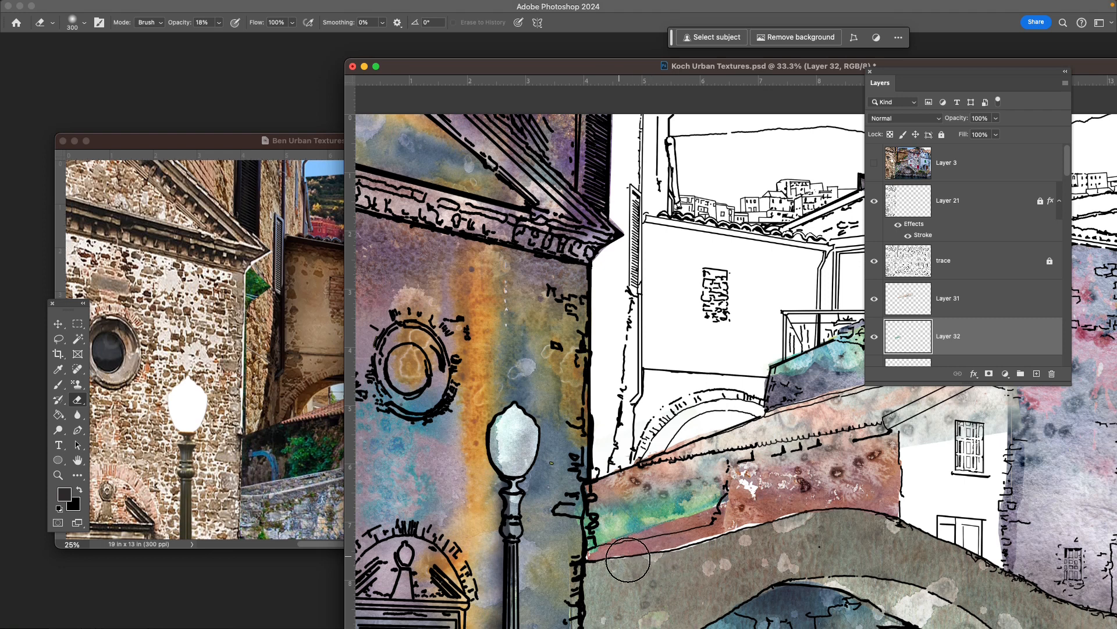
- Reduce the Eraser to 90 px, and shift the green patch on Layer 32 slightly down toward the bridge edge
key(bracketleft)
key(bracketleft)
key(bracketleft)
key(bracketleft)
key(bracketleft)
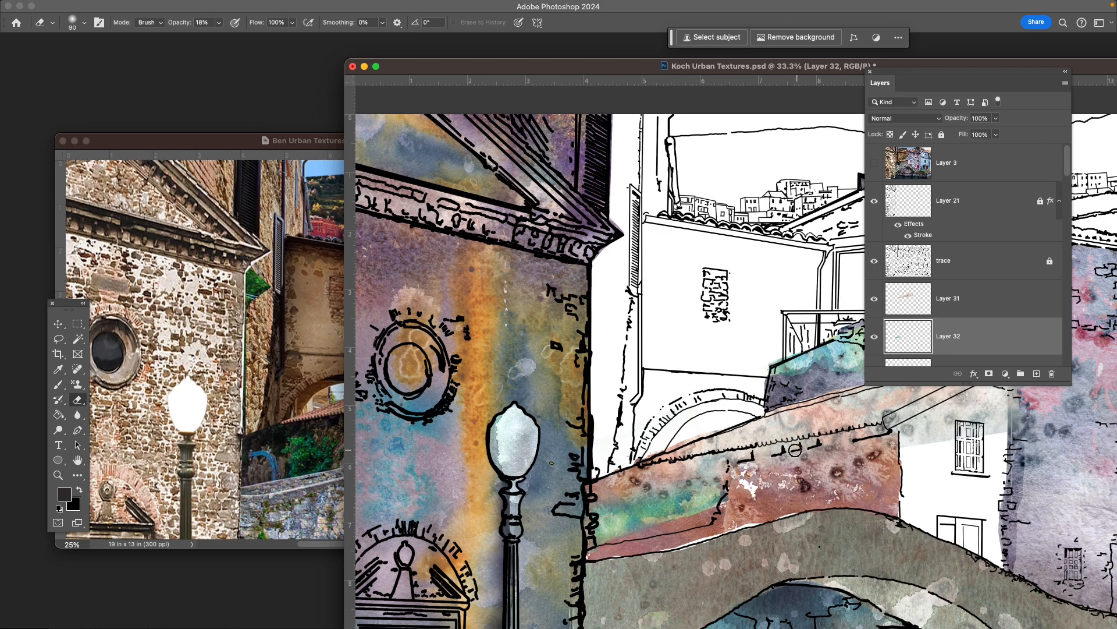
key(v)
mouse_move(685, 493)
mouse_down()
mouse_move(698, 509)
mouse_move(672, 511)
mouse_up()
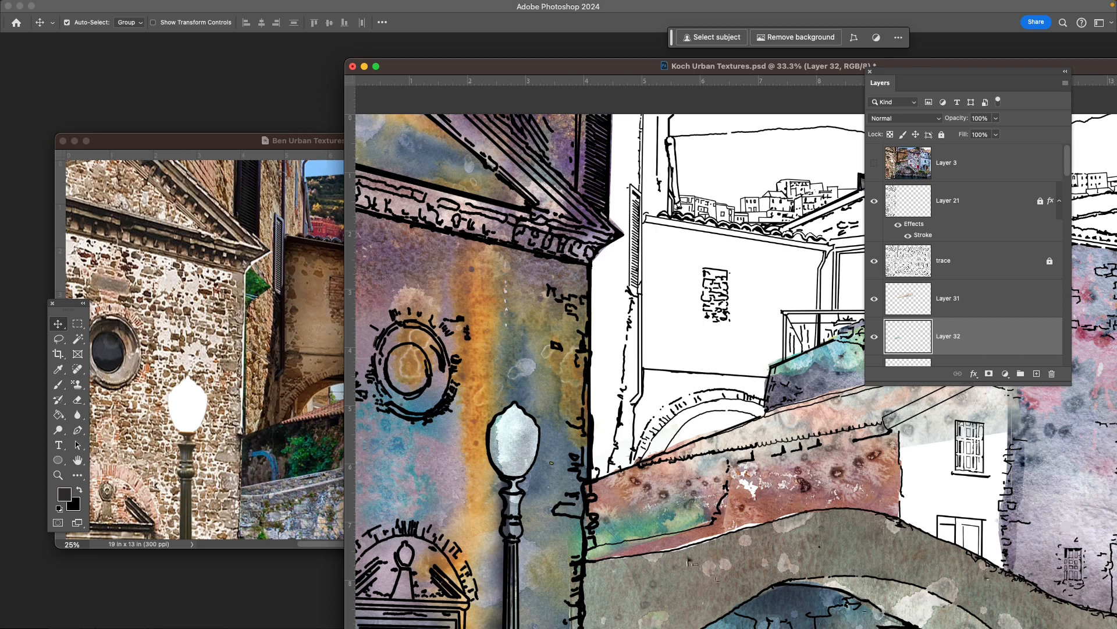
- Duplicate Layer 29 copy, move its green foliage texture down over the sloping roof, and stack the duplicate above Layer 31
key(super+minus)
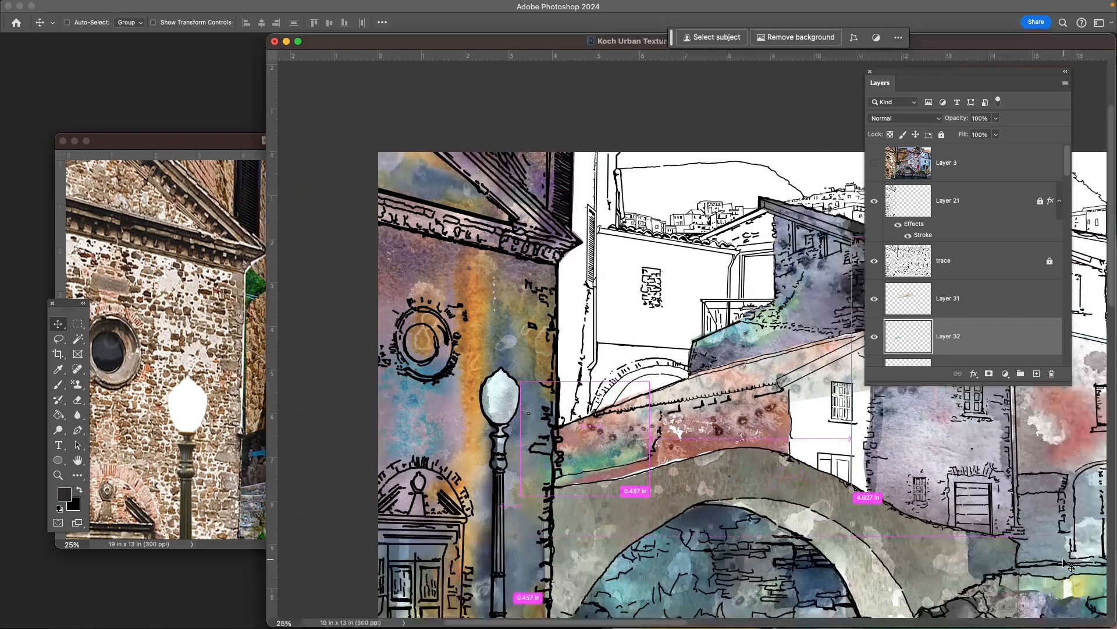
scroll(859, 575, right, 8)
scroll(859, 575, down, 3)
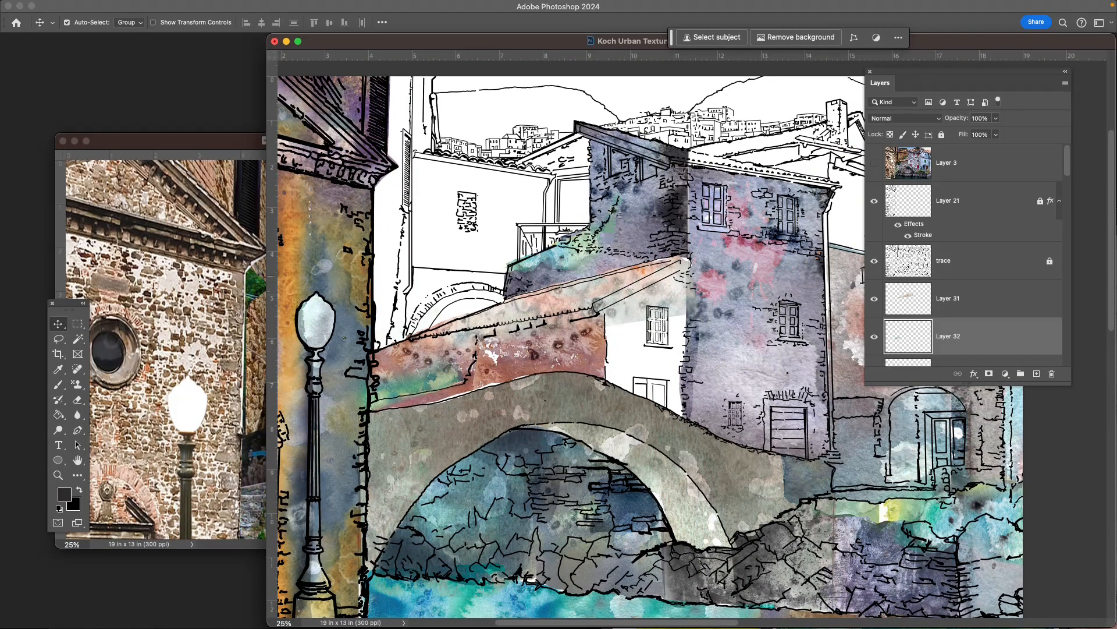
click(568, 259)
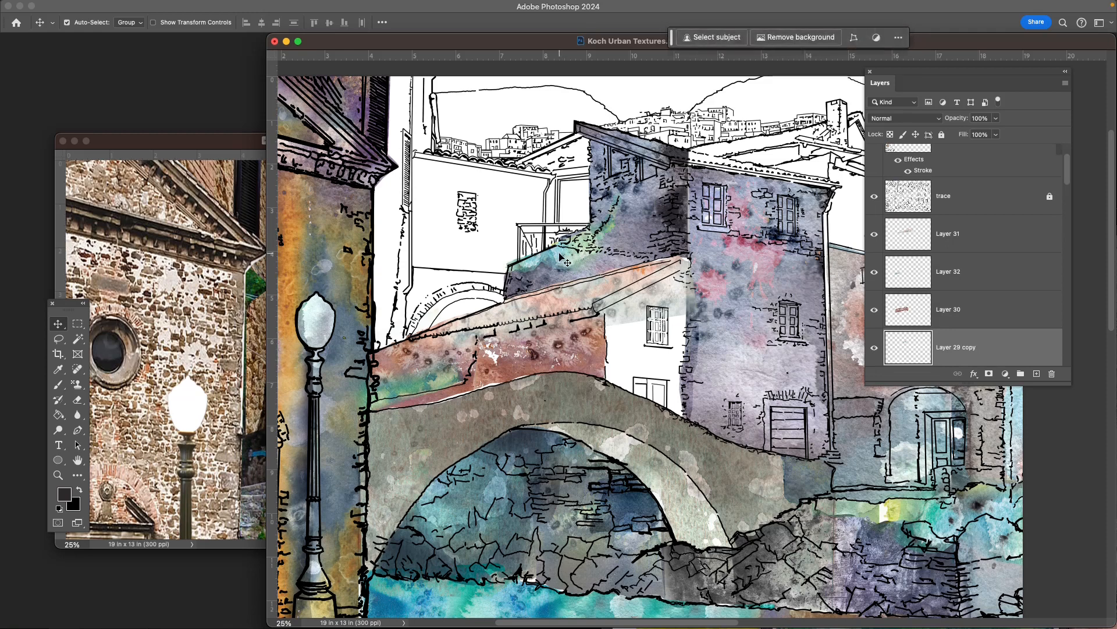
key(super+j)
mouse_move(562, 258)
mouse_down()
mouse_move(515, 312)
mouse_move(526, 315)
mouse_up()
drag(1006, 347, 1002, 203)
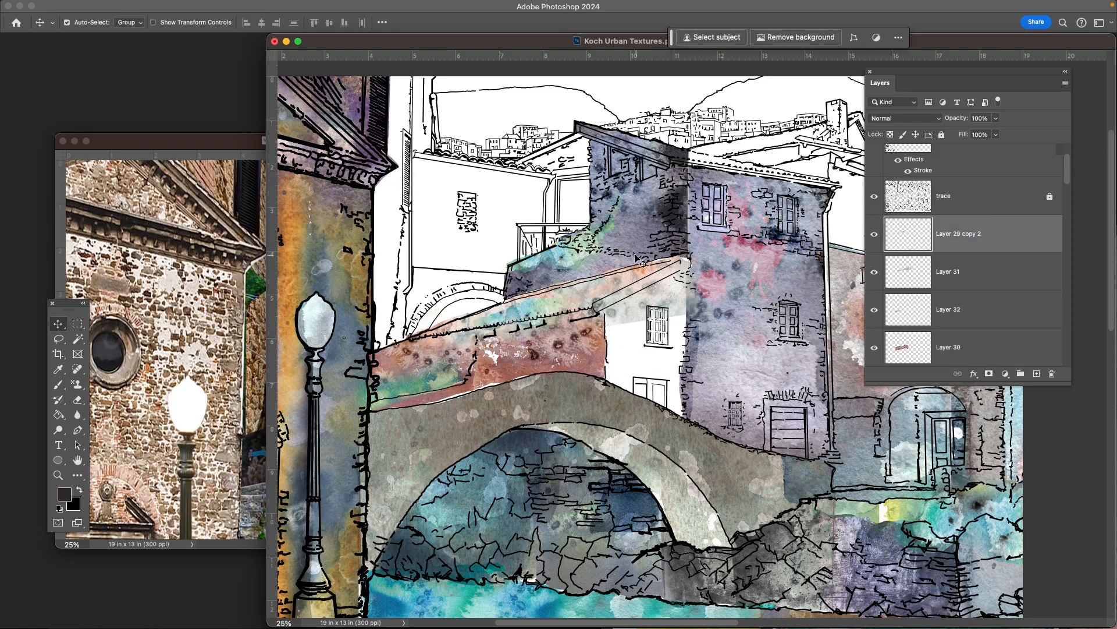
- Stack Layer 29 copy directly below the trace layer and position its green texture on the reddish wall beside the church corner
drag(567, 258, 464, 298)
drag(1011, 344, 992, 186)
mouse_move(465, 302)
mouse_down()
mouse_move(437, 346)
mouse_move(427, 405)
mouse_move(422, 394)
mouse_up()
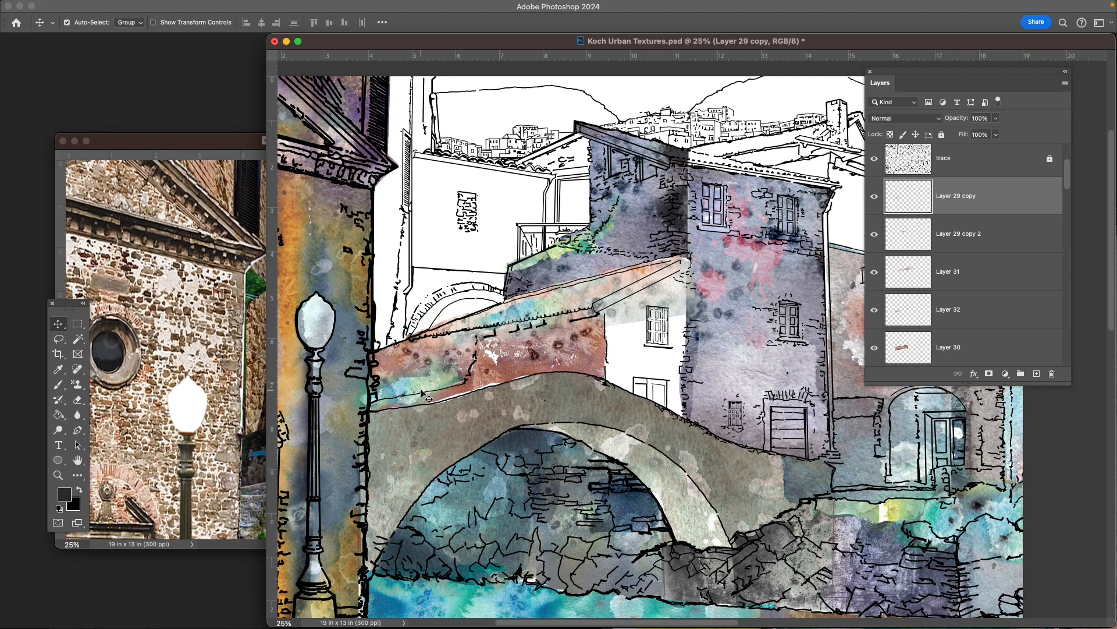
drag(418, 390, 407, 388)
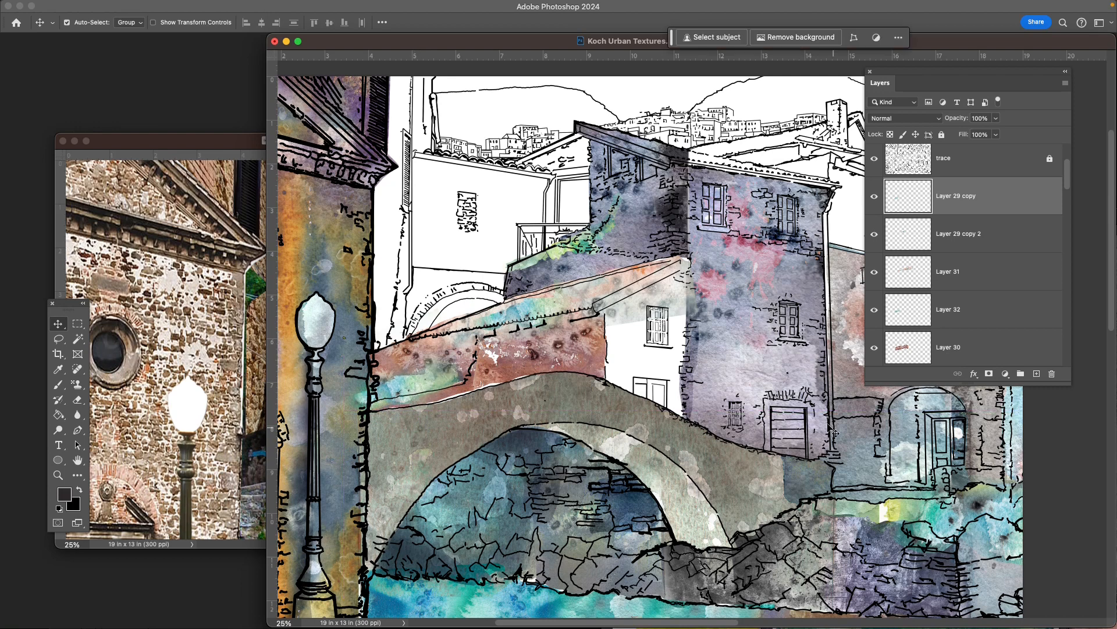
- Lasso the part of Layer 29 copy that overlaps the church wall, remove it, and deselect
key(e)
key(l)
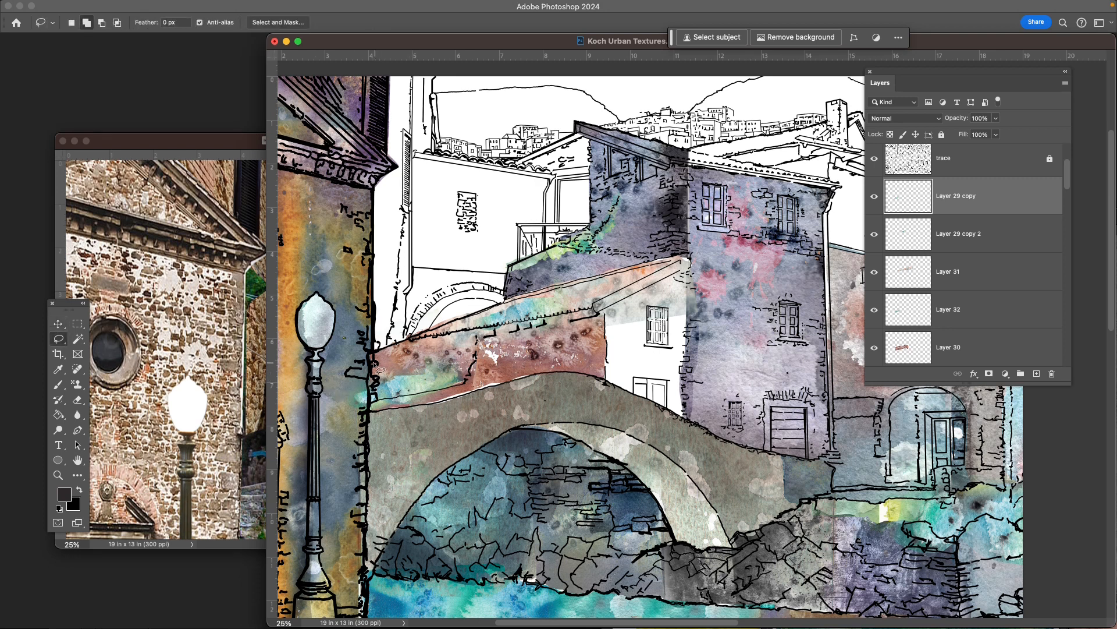
mouse_move(368, 371)
mouse_down()
mouse_move(366, 429)
mouse_move(349, 401)
mouse_up()
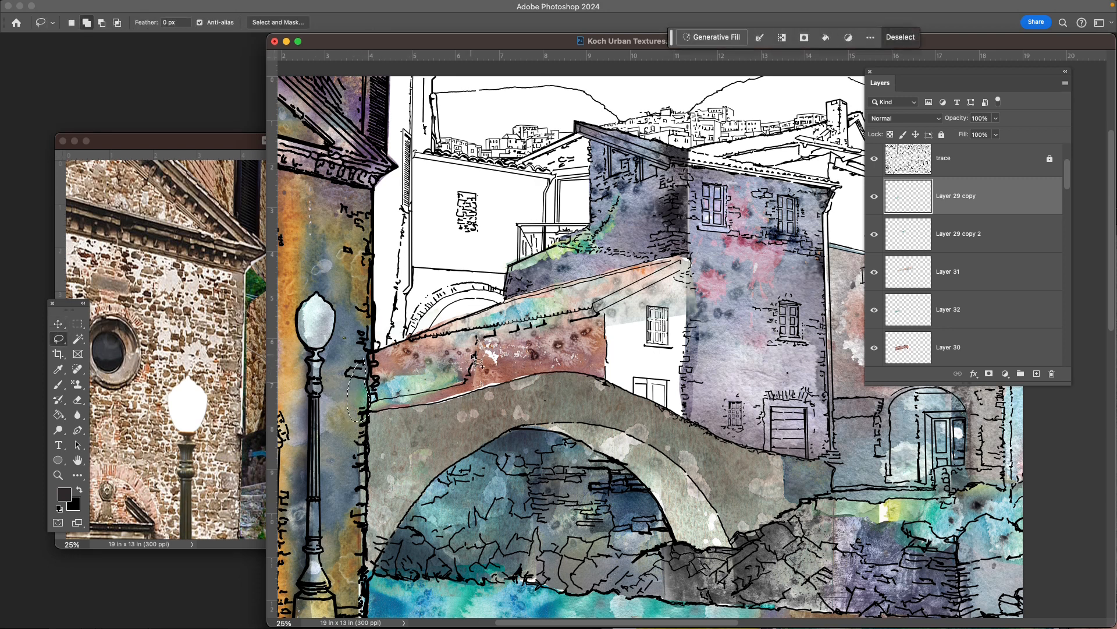
key(super+d)
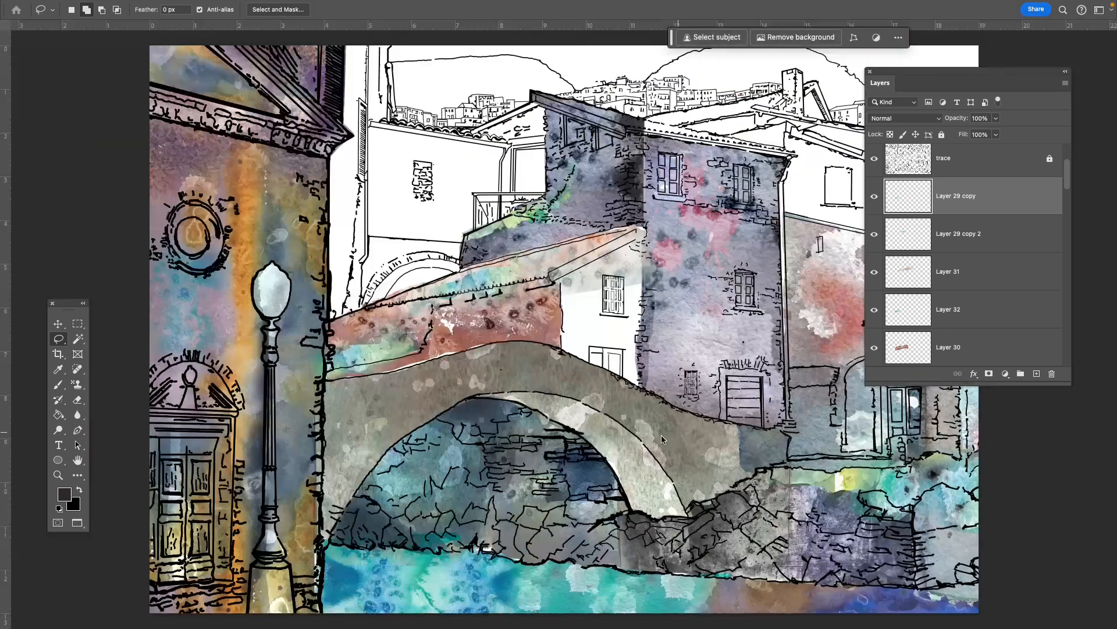
- Review the whole illustration in full-screen view and compare it with the Ben Urban Textures.jpg reference photo
drag(879, 74, 1002, 108)
mouse_move(806, 332)
mouse_down()
mouse_move(777, 348)
mouse_move(787, 317)
mouse_move(749, 332)
mouse_move(839, 317)
mouse_move(751, 351)
mouse_up()
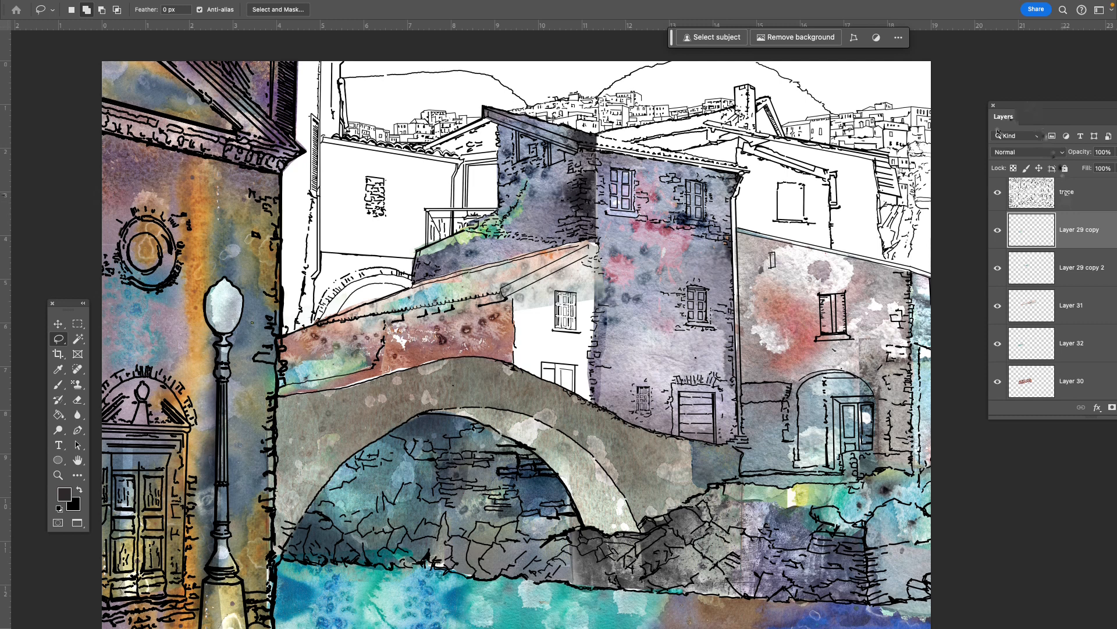
drag(815, 449, 624, 399)
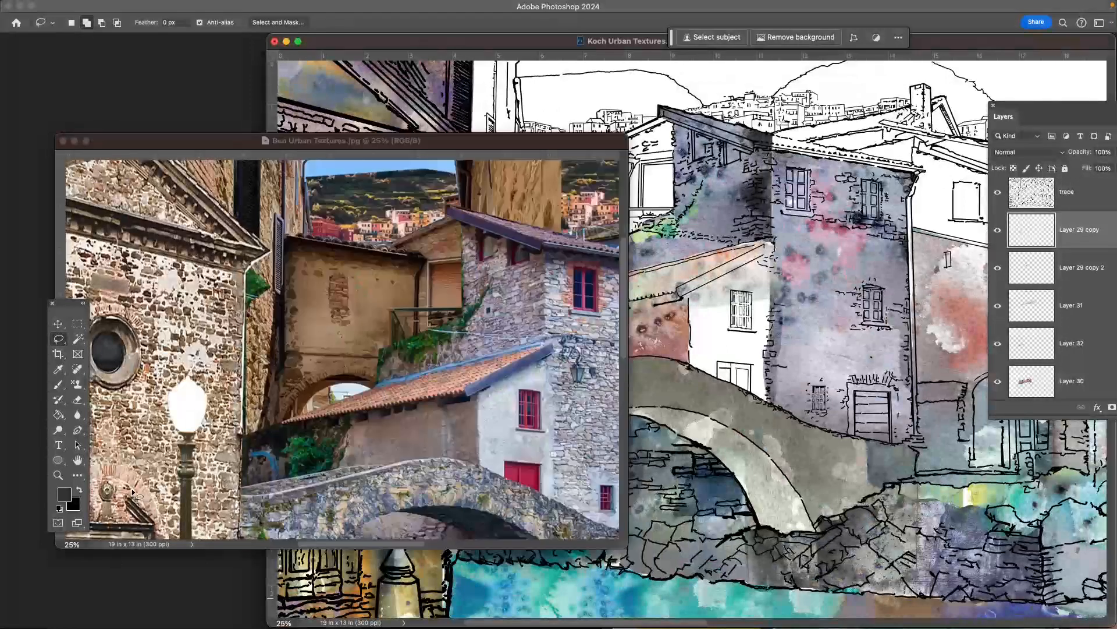
click(133, 493)
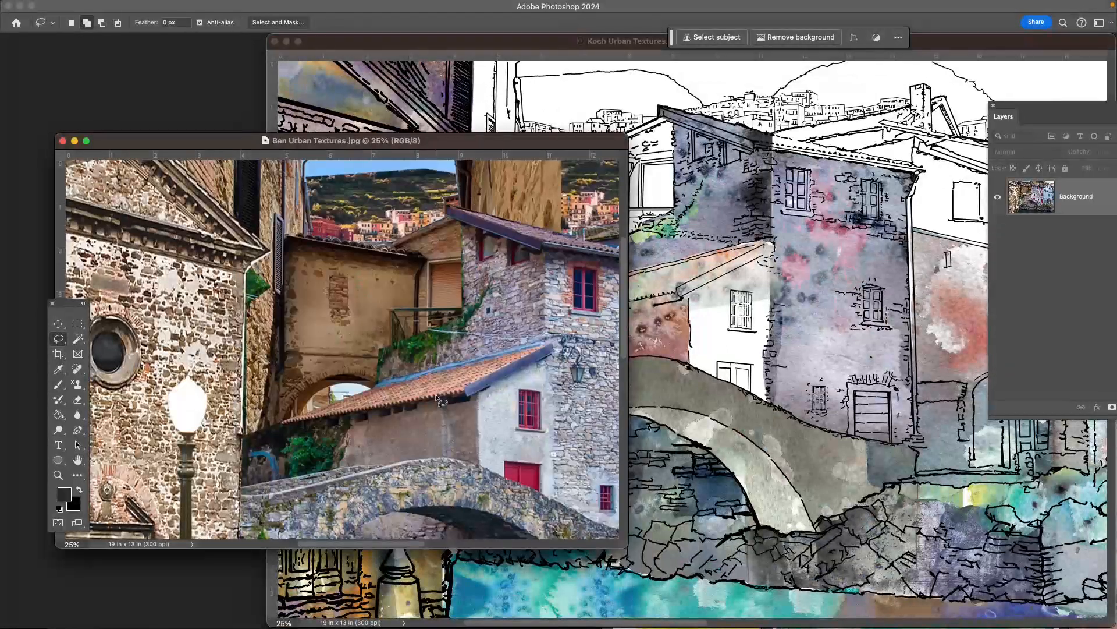
key(f)
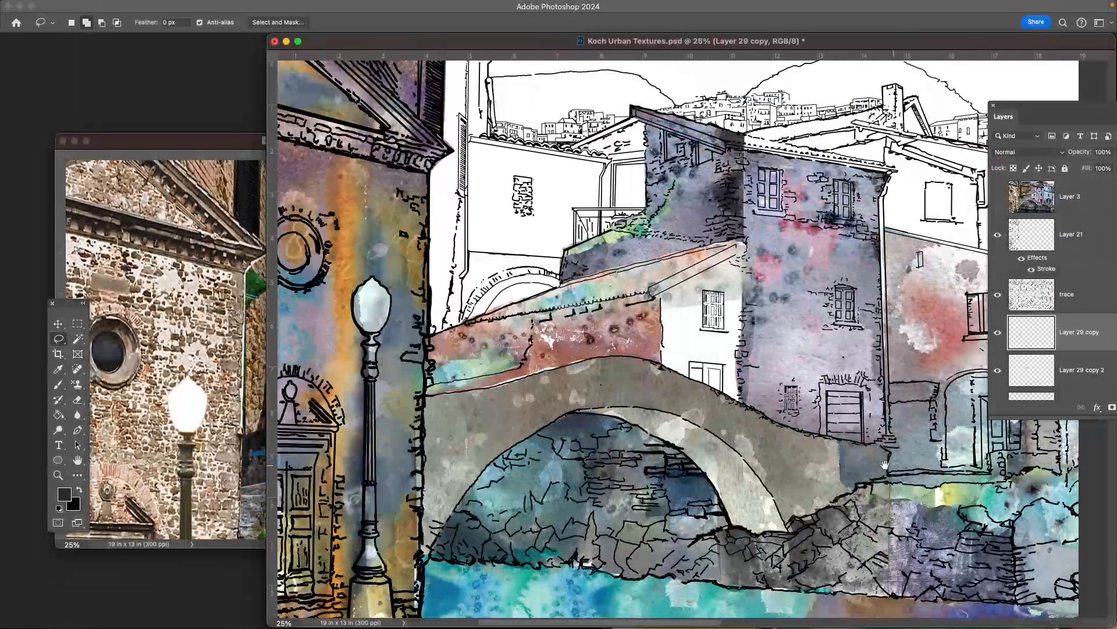
- Outline the arched recess beside the door of the gray and red building with the Polygonal Lasso
drag(884, 466, 538, 457)
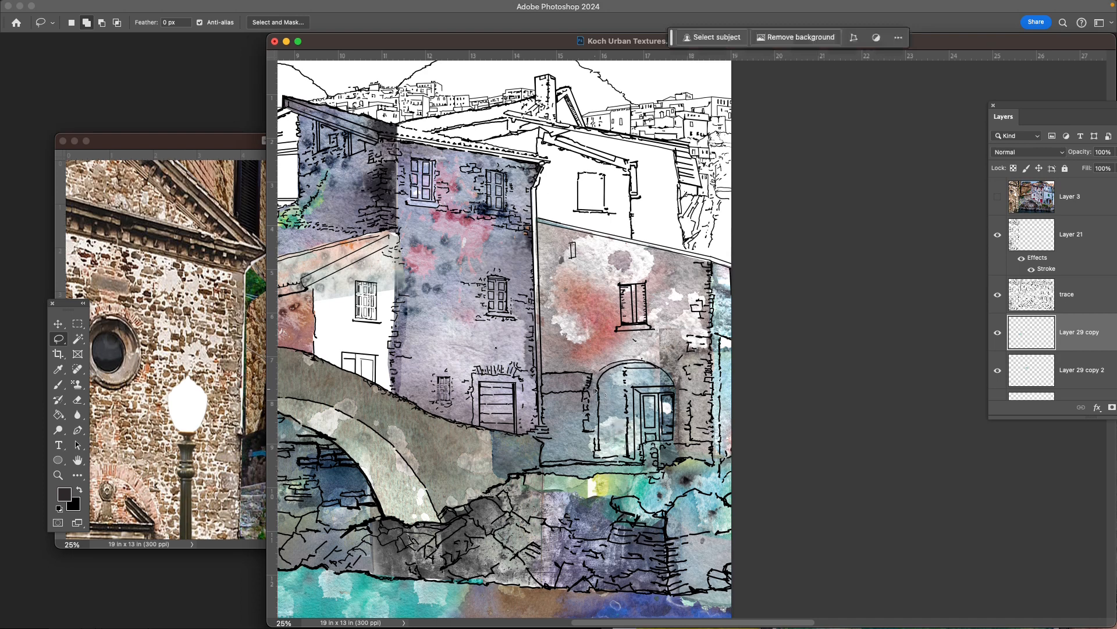
right_click(60, 342)
click(105, 352)
key(super+plus)
key(super+plus)
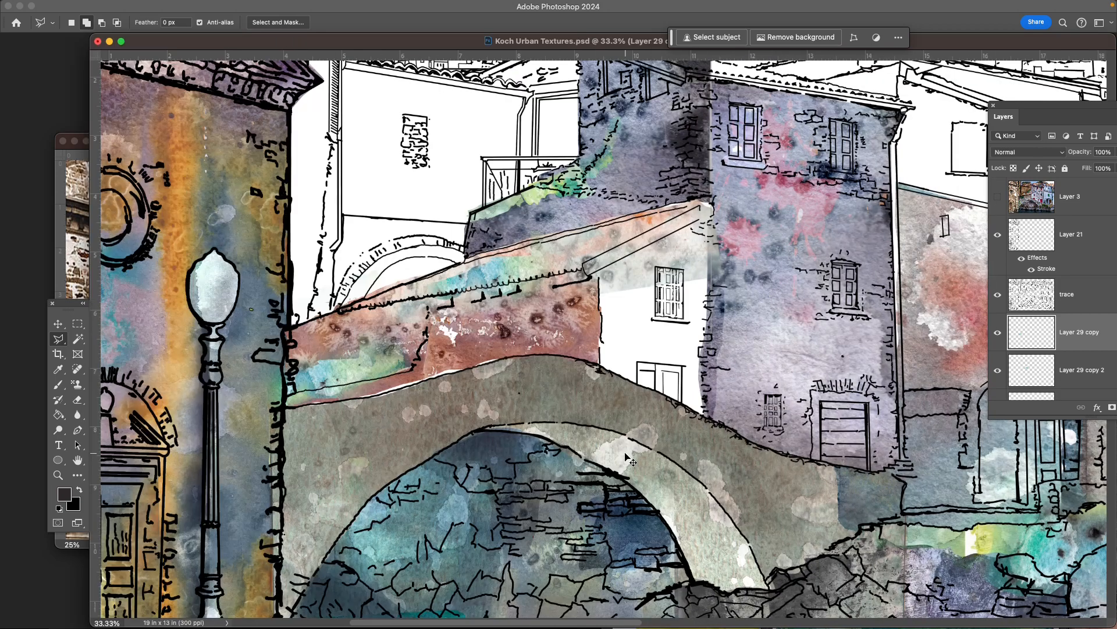
drag(810, 408, 108, 360)
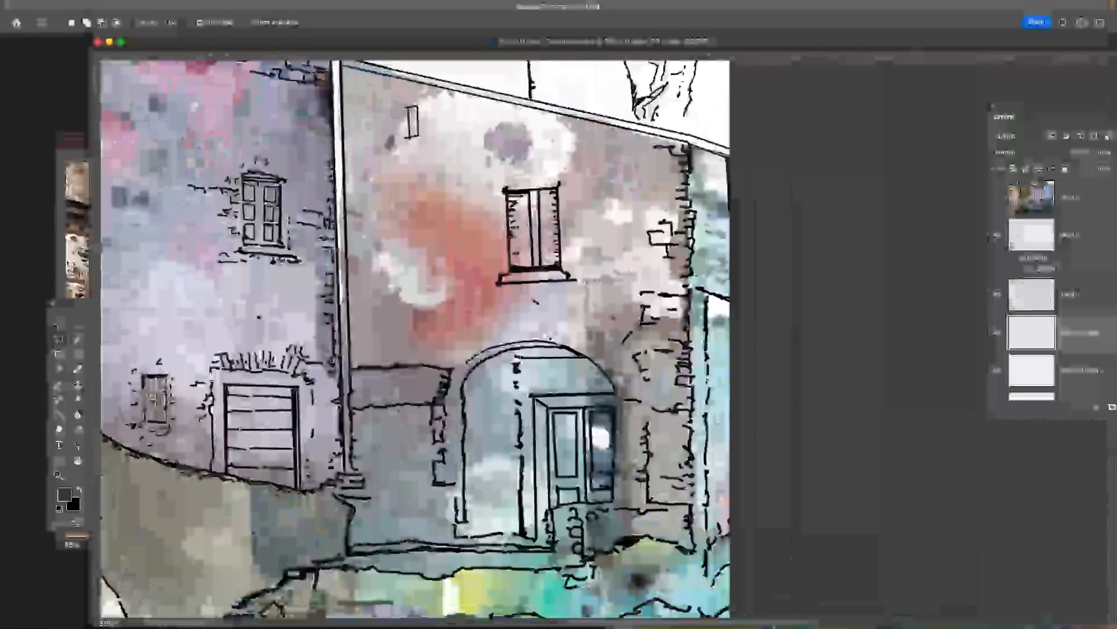
click(526, 524)
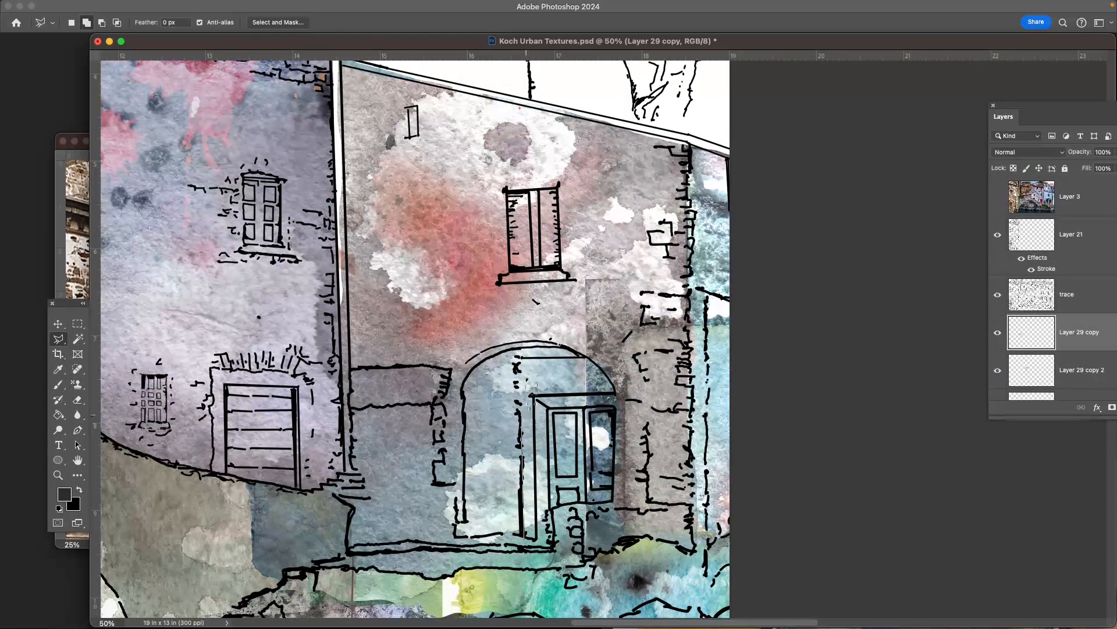
click(519, 355)
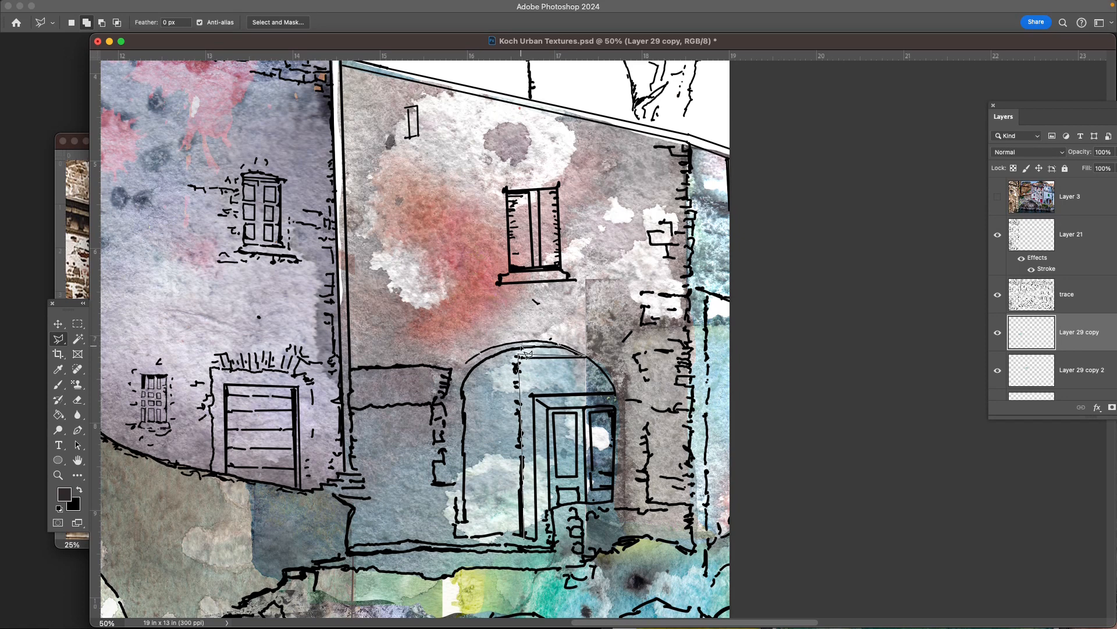
click(480, 361)
click(468, 374)
click(463, 388)
click(461, 414)
click(466, 518)
click(454, 524)
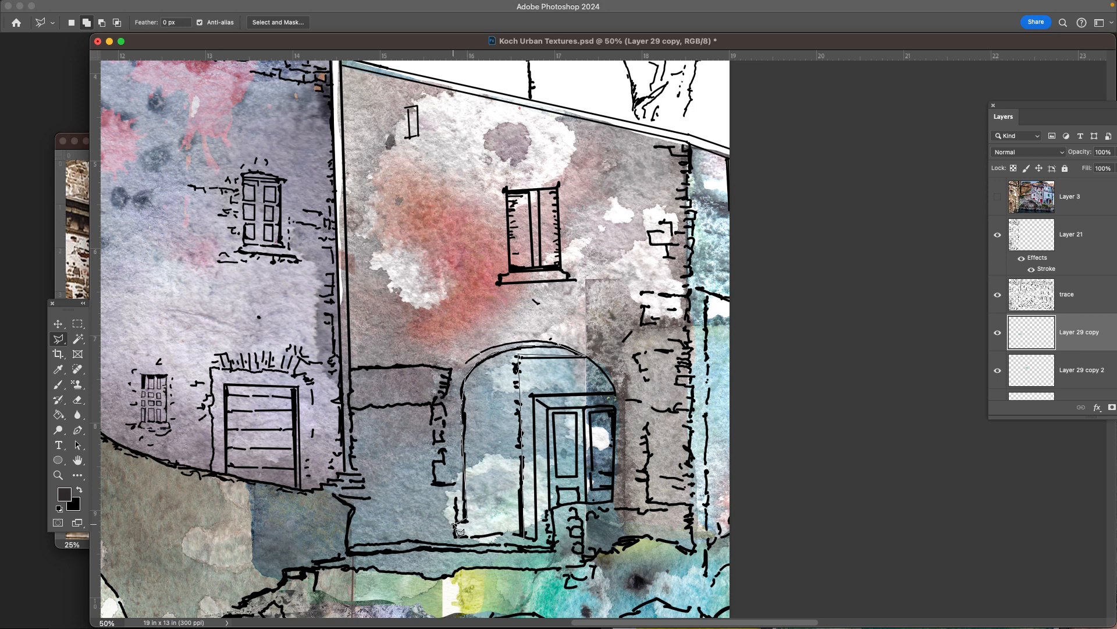
click(451, 539)
click(531, 543)
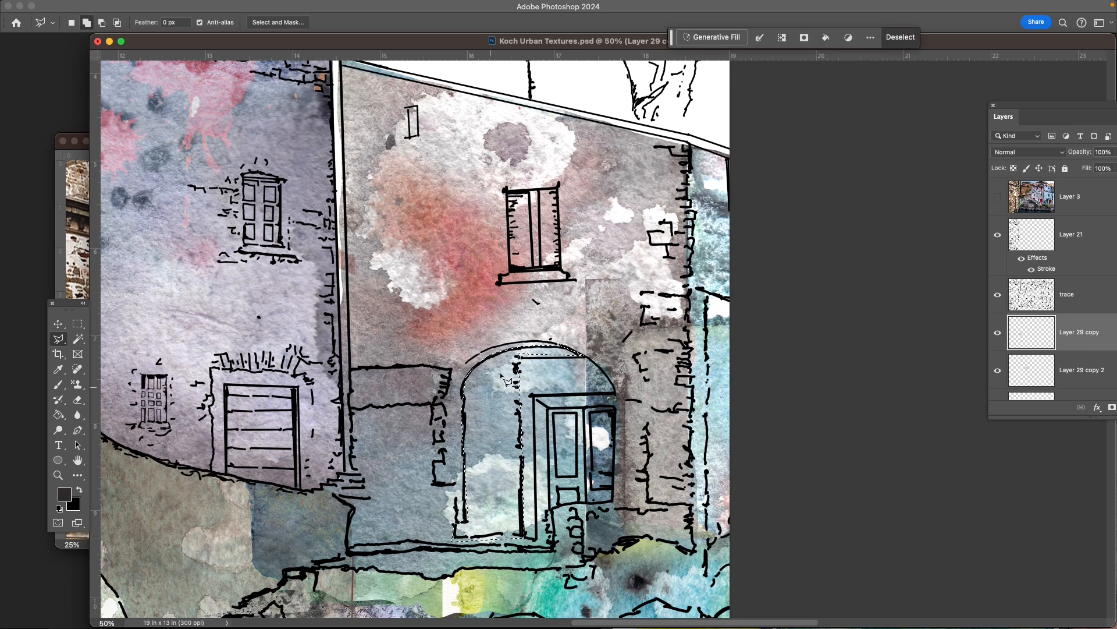
- Enlarge the Layers panel and try to move the selected arched recess area on Layer 29 copy
drag(1010, 107, 867, 104)
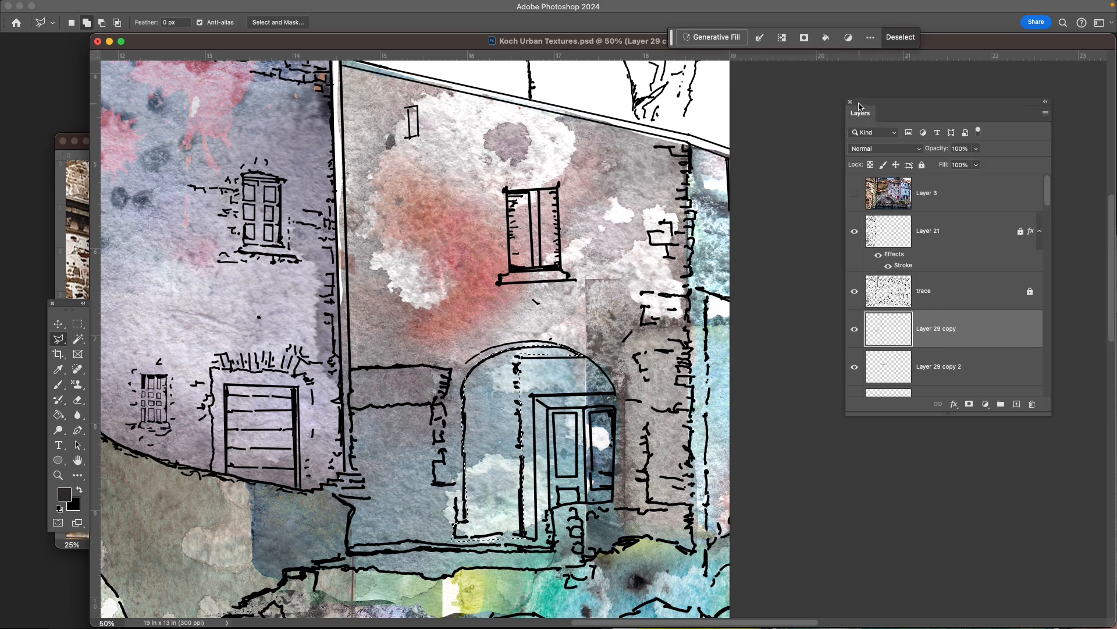
key(v)
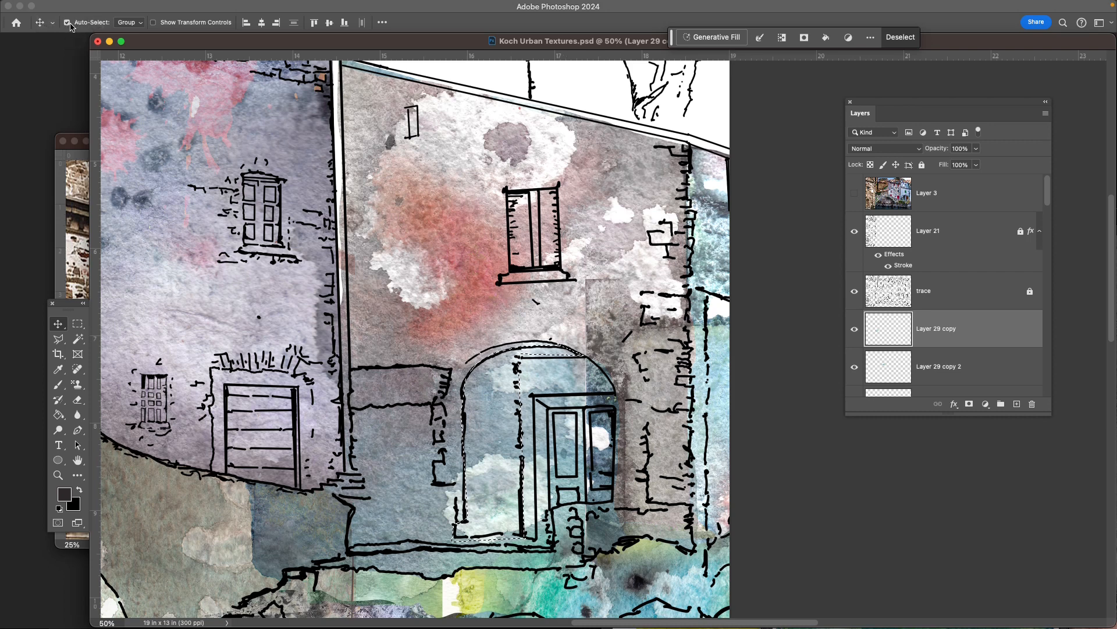
click(494, 423)
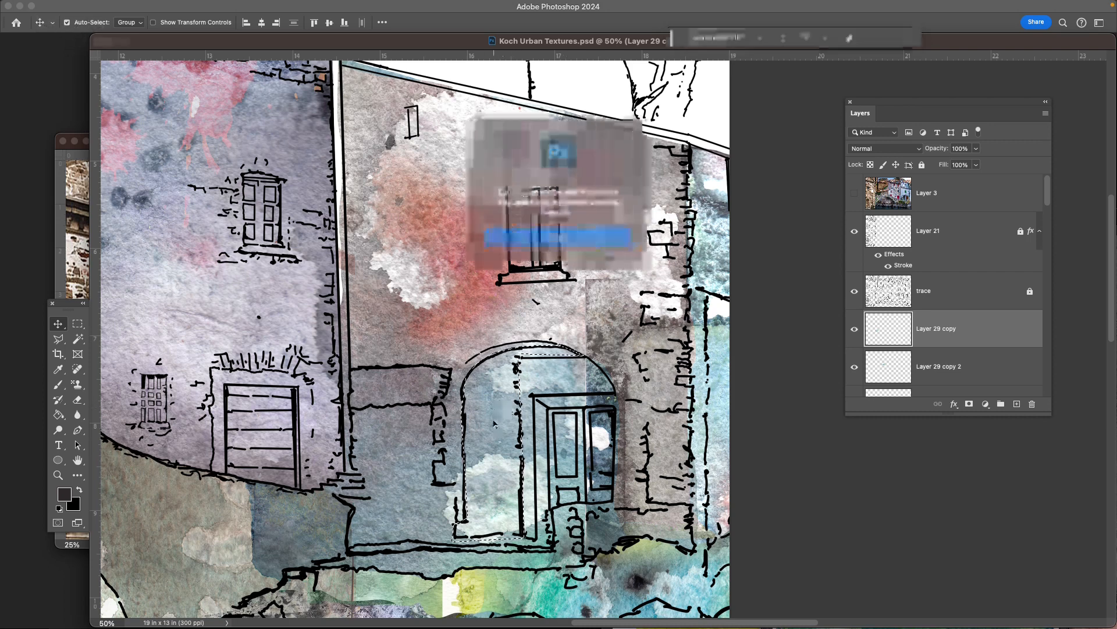
click(571, 234)
drag(1051, 415, 1089, 628)
scroll(488, 357, down, 5)
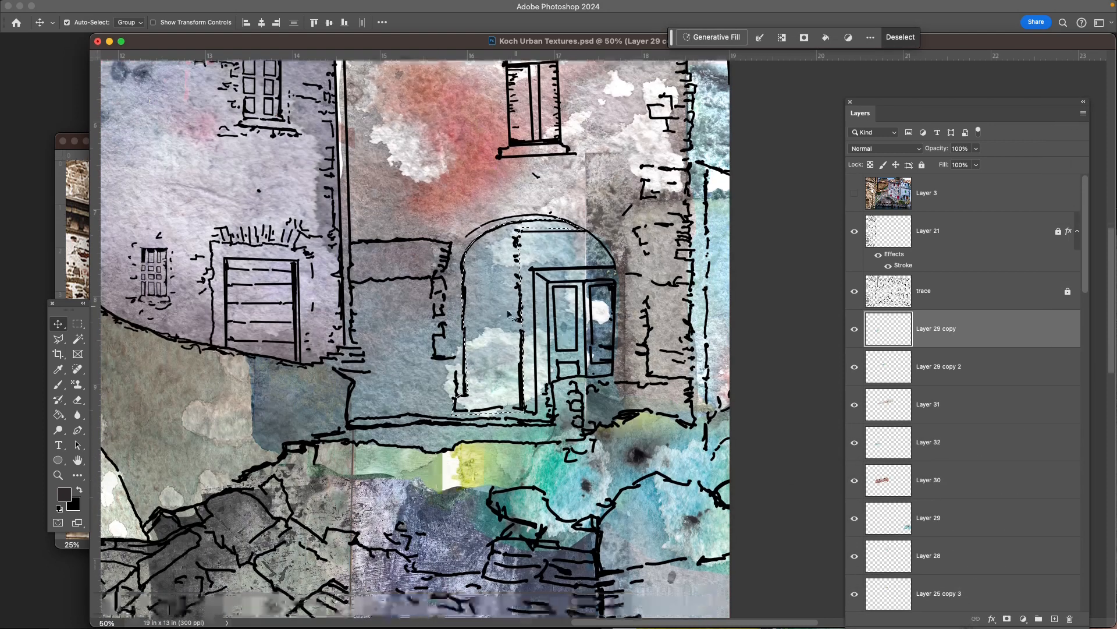
click(487, 357)
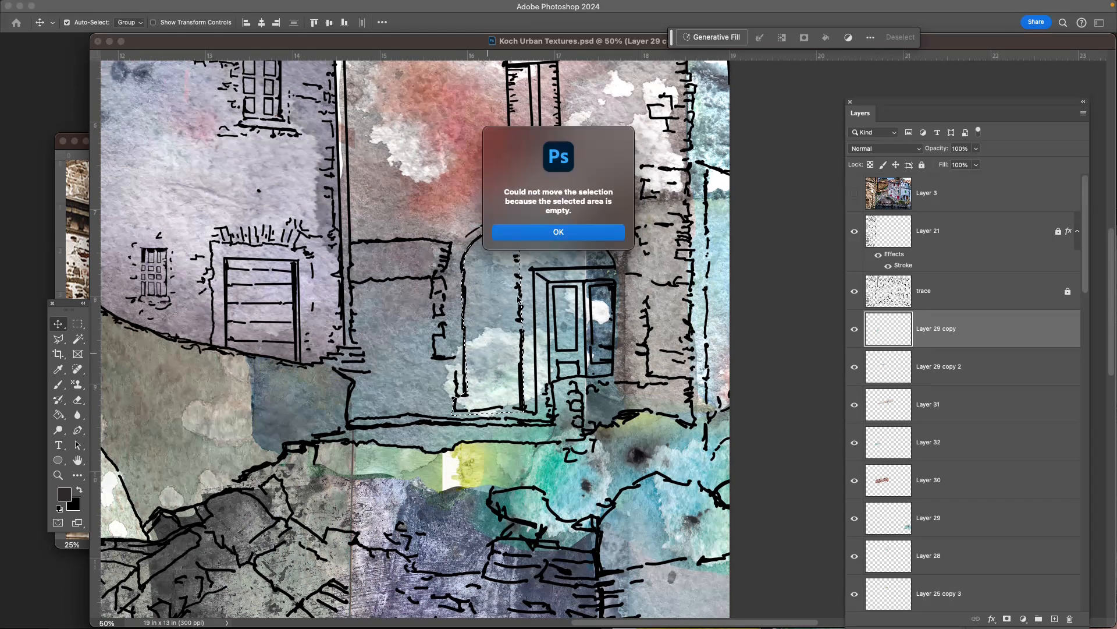
click(536, 237)
- Find the layer holding the gray and red building's texture by toggling layer visibility, and make Layer 24 active
drag(1088, 280, 1091, 393)
click(854, 483)
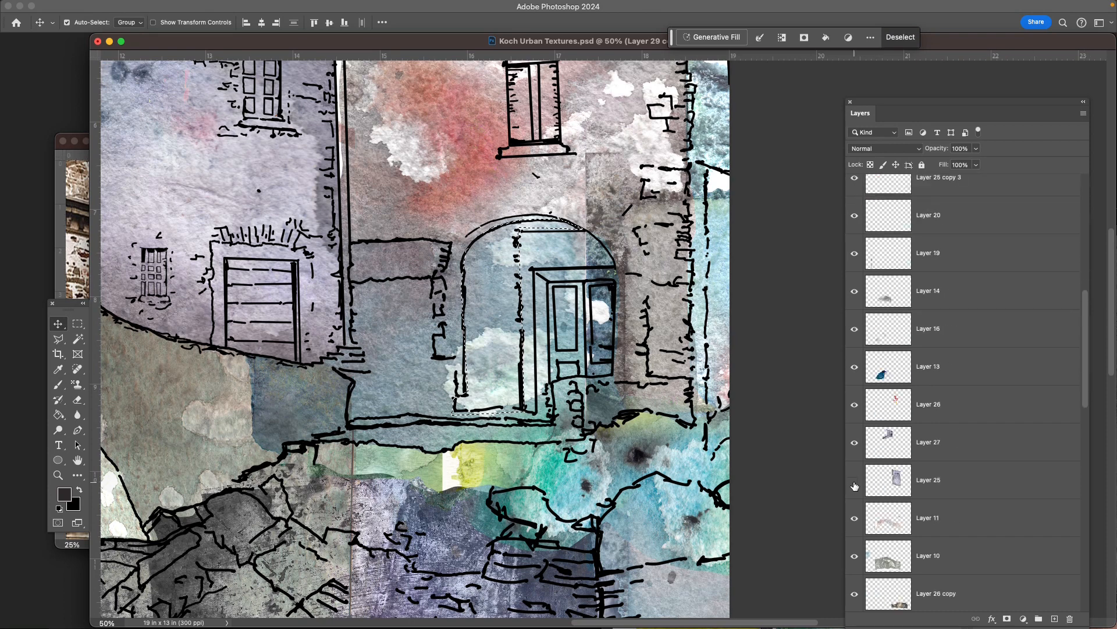
click(854, 483)
scroll(885, 500, down, 3)
scroll(885, 500, down, 5)
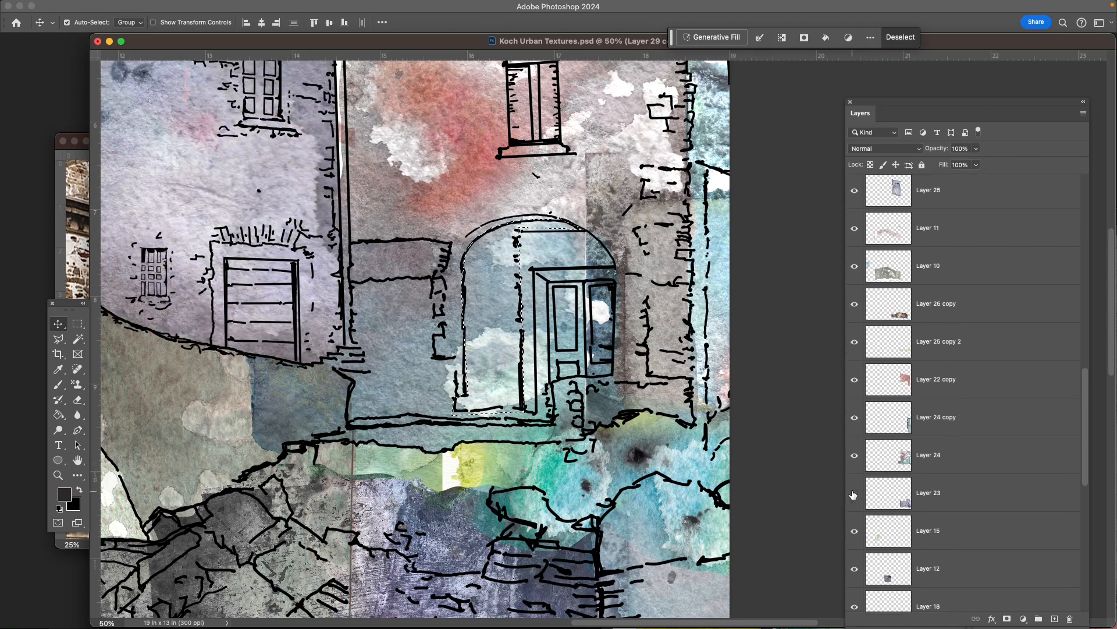
click(855, 455)
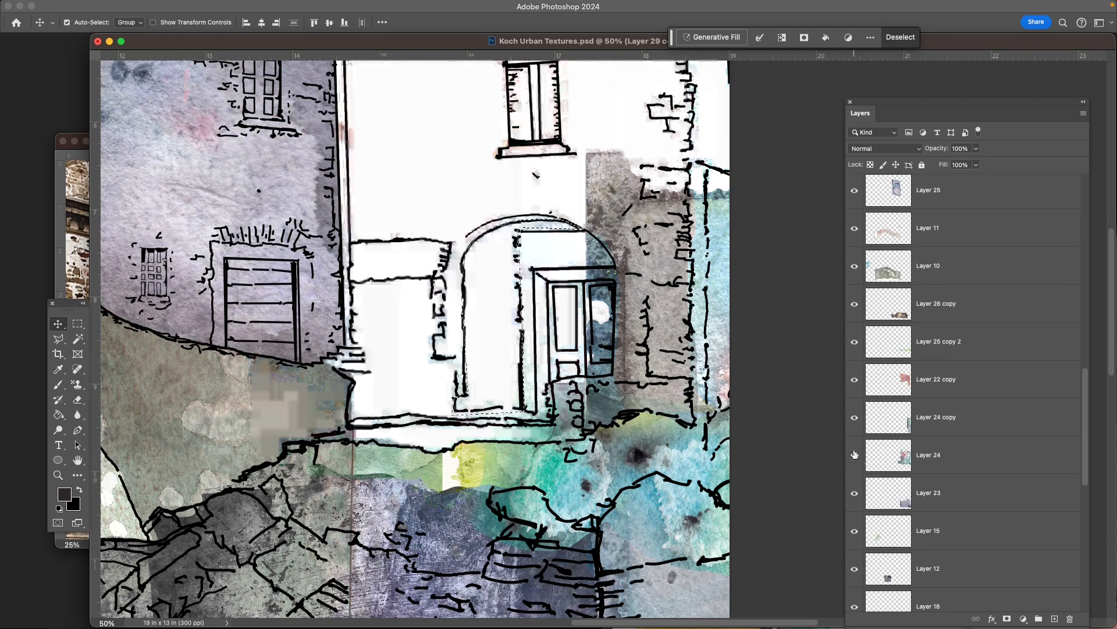
click(855, 454)
click(973, 458)
click(855, 457)
click(855, 457)
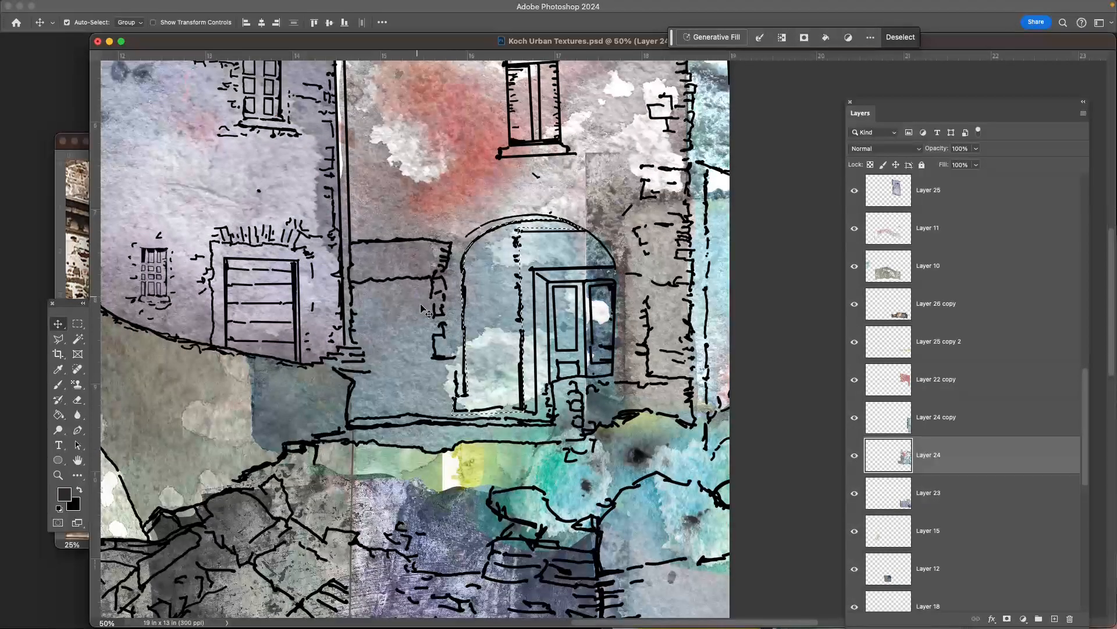
- Darken the selected arched recess on Layer 24 with Levels, setting the midtone input to 0.45, and deselect
key(super)
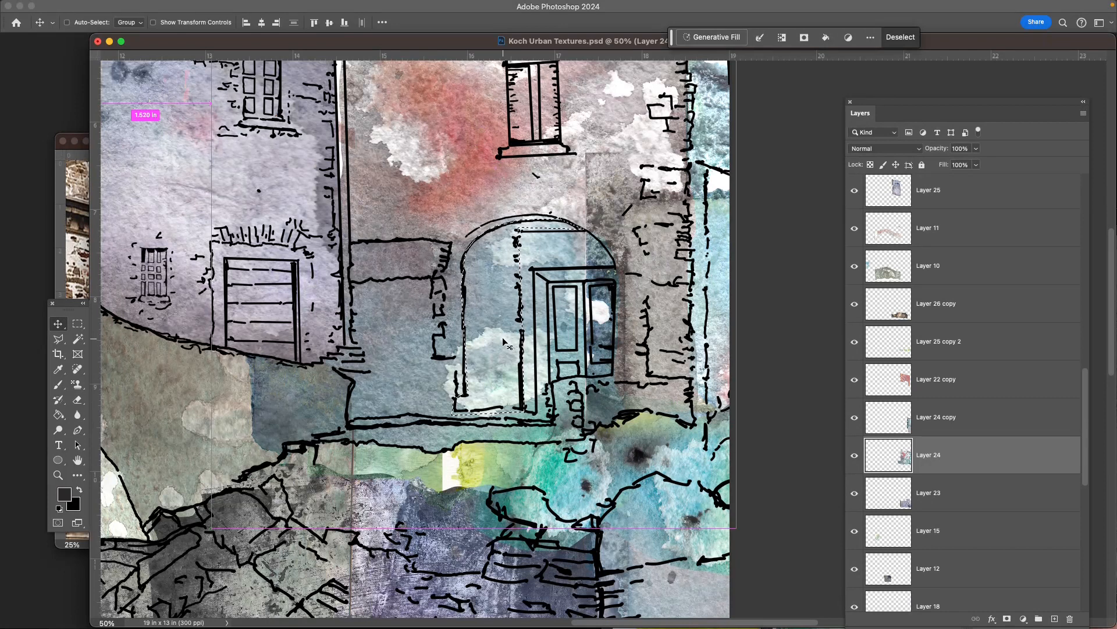
key(super+l)
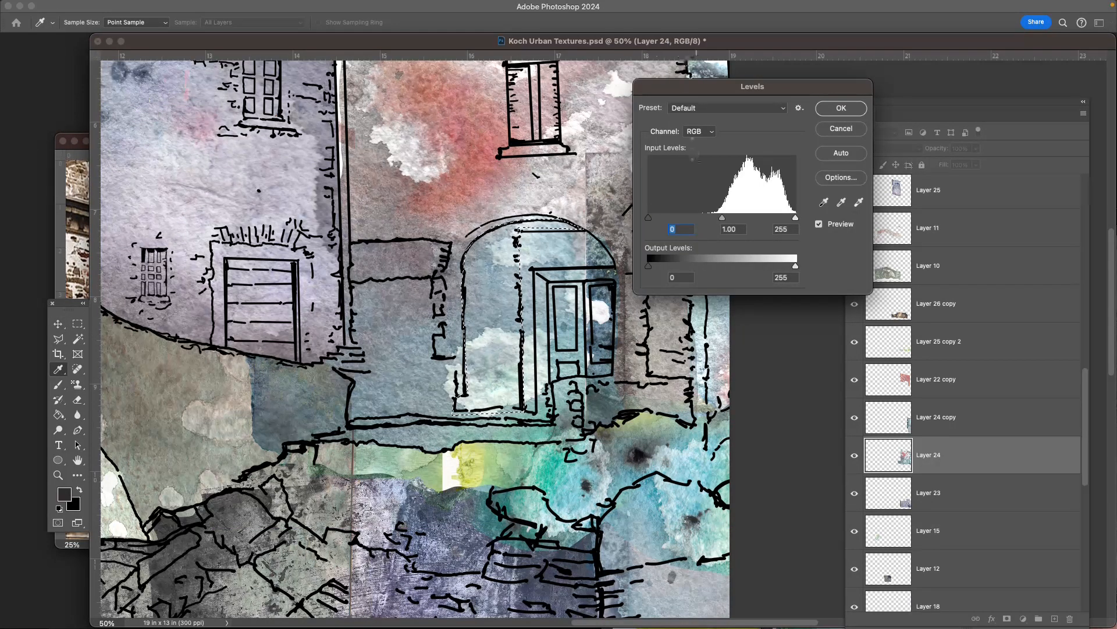
drag(723, 218, 757, 221)
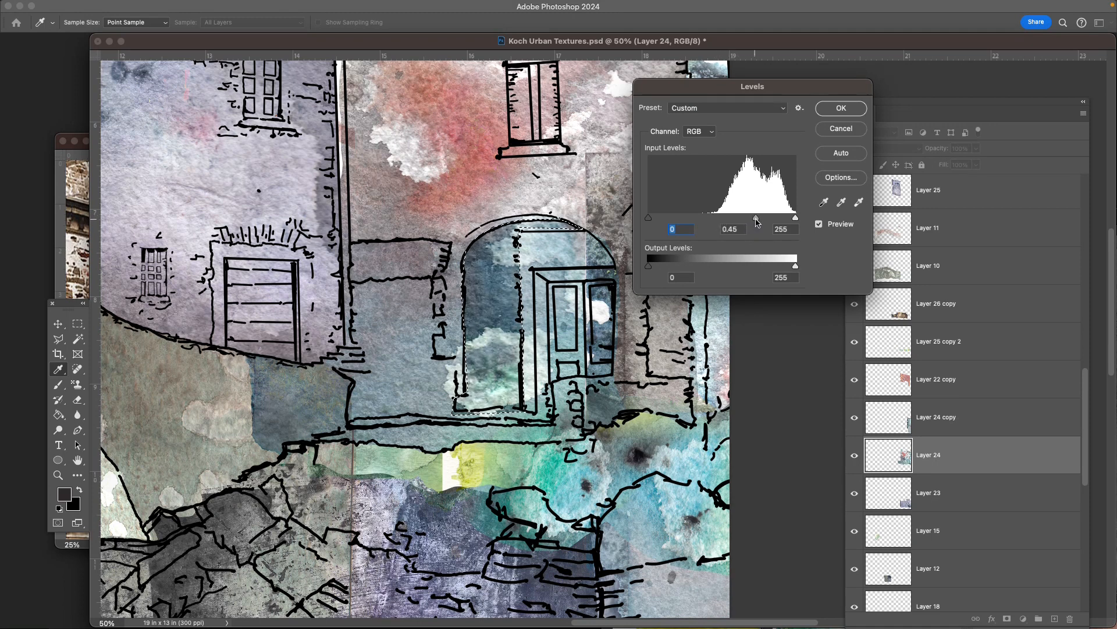
click(831, 113)
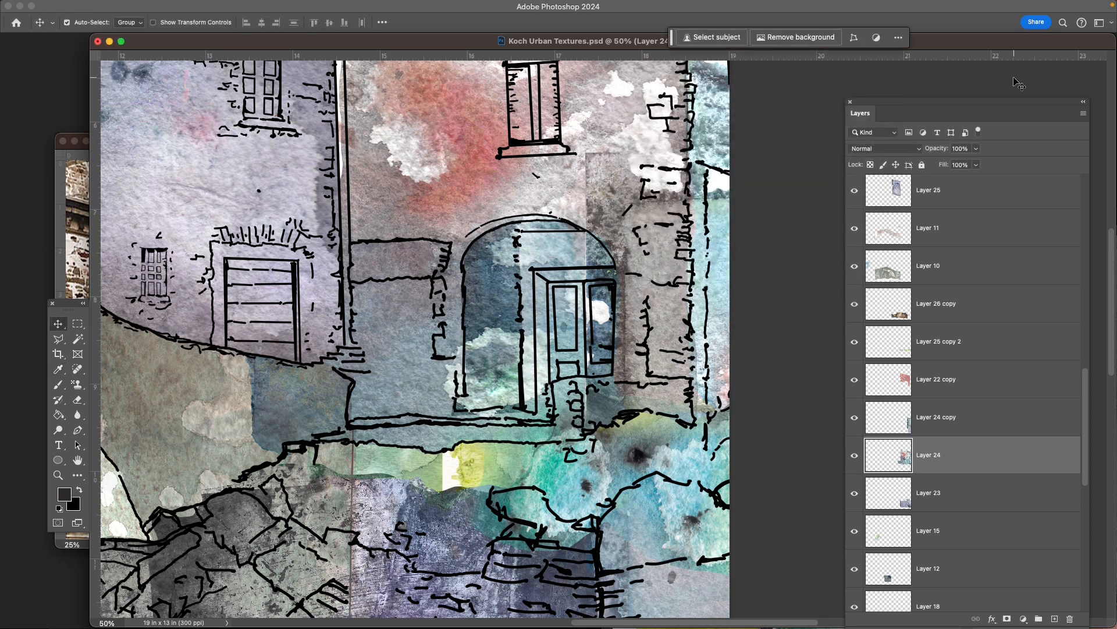
- Review the whole illustration in full-screen view to check the darkened recess against the surrounding textures
key(super)
key(super+minus)
key(super+minus)
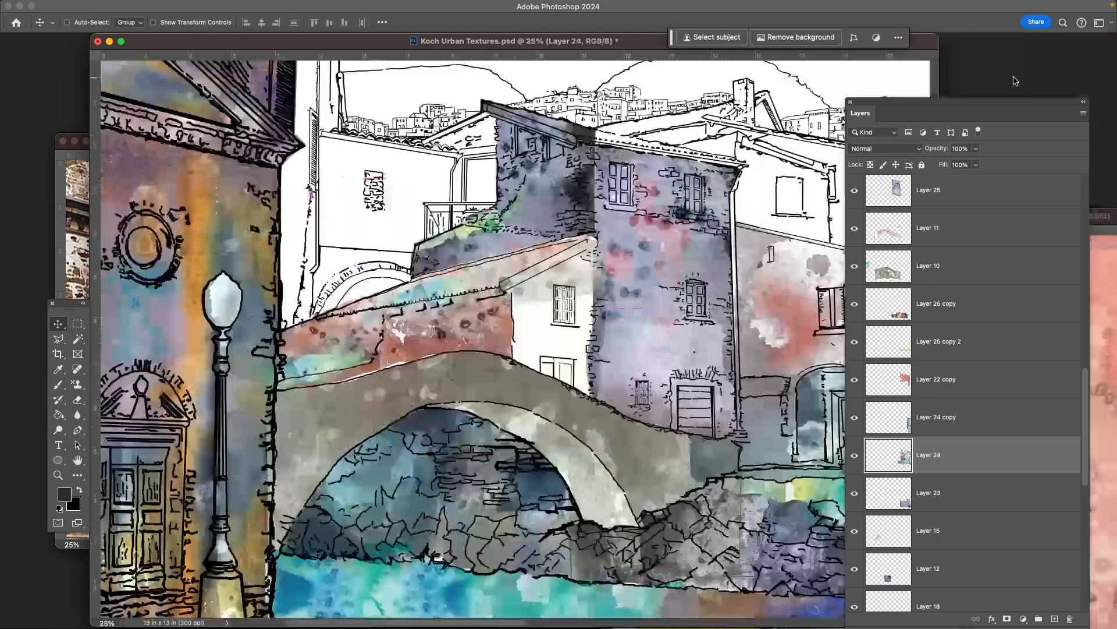
drag(832, 460, 607, 415)
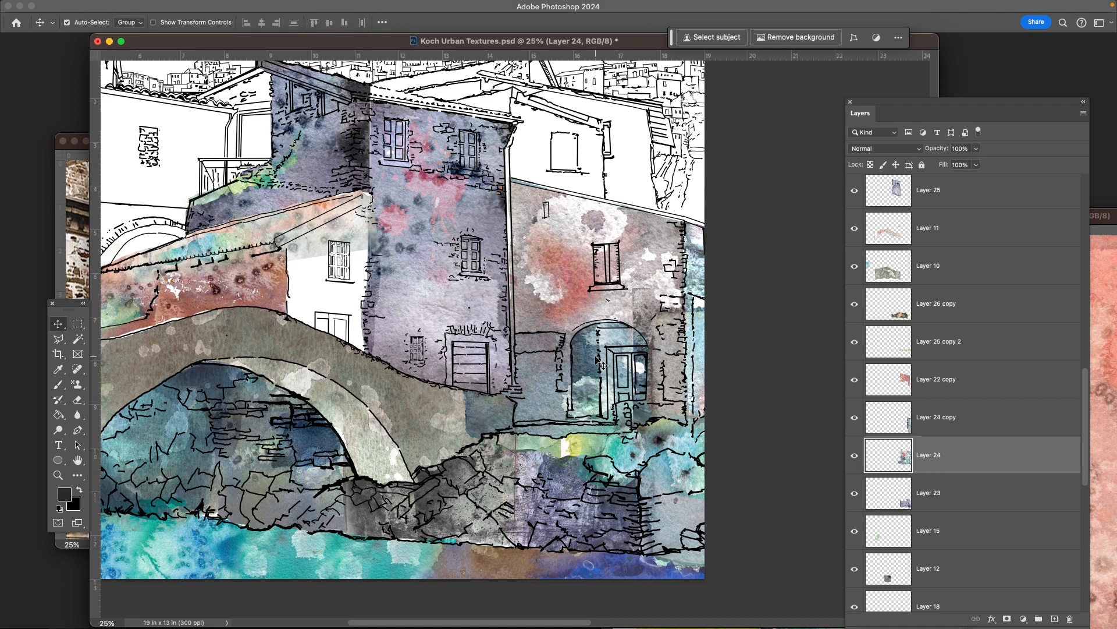
key(f)
key(f)
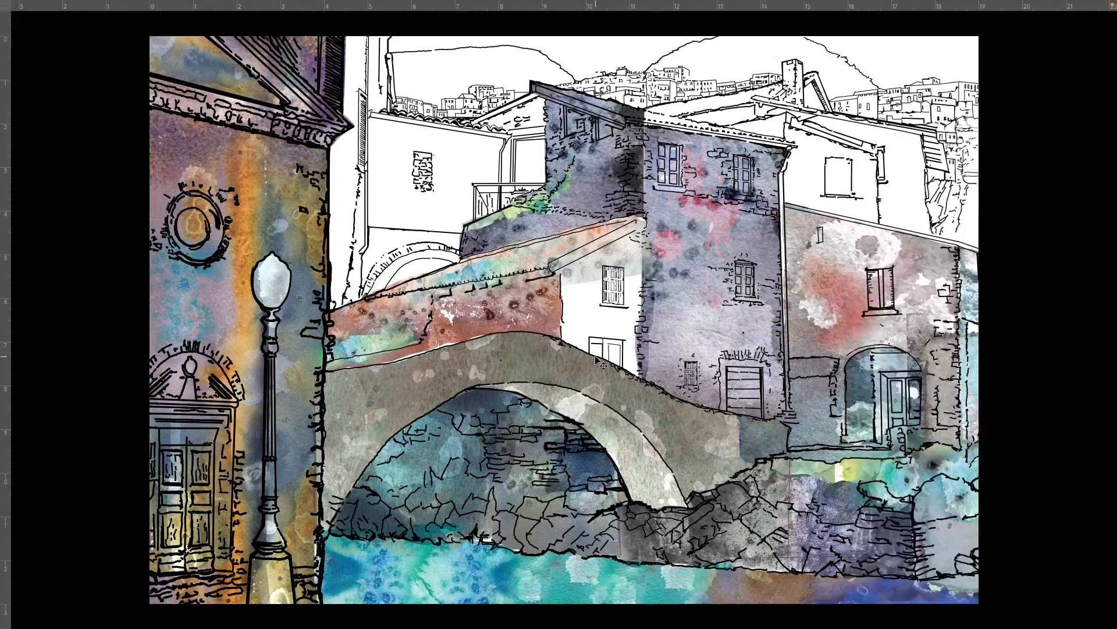
drag(583, 355, 488, 378)
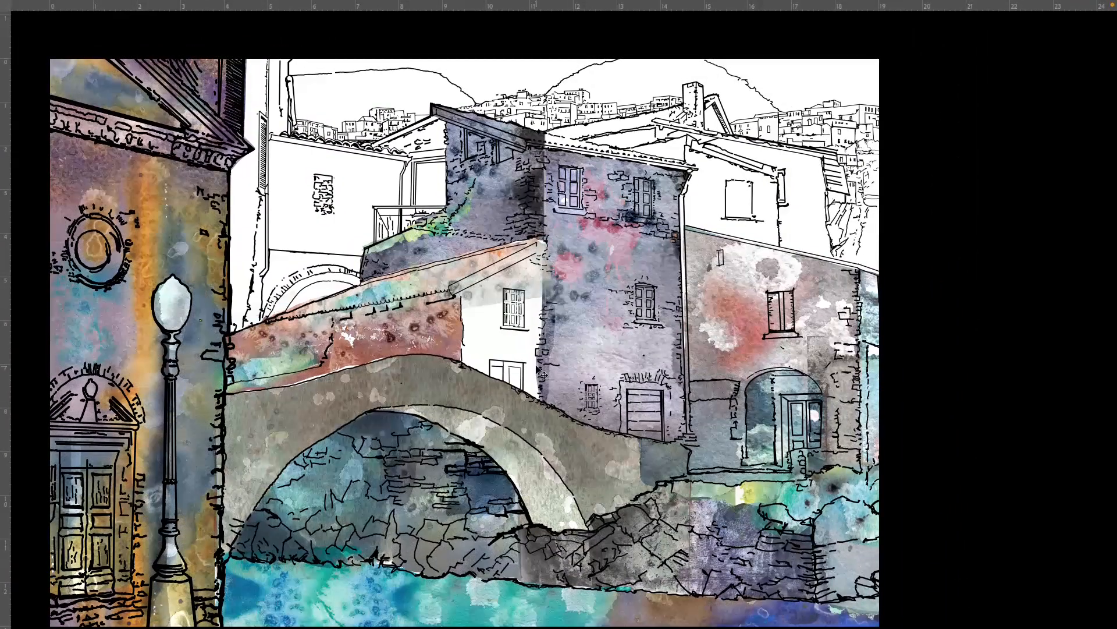
- Bring back the layer list in full-screen view and hide the trace layer and Layer 21, leaving only the textures displayed
key(F7)
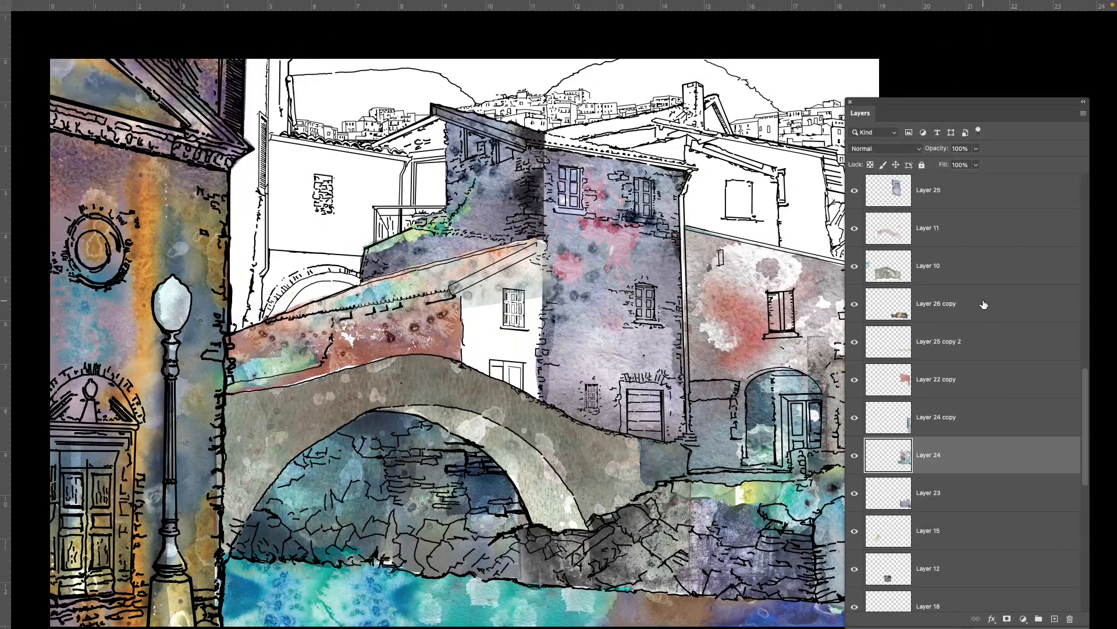
scroll(980, 300, up, 3)
scroll(978, 293, up, 5)
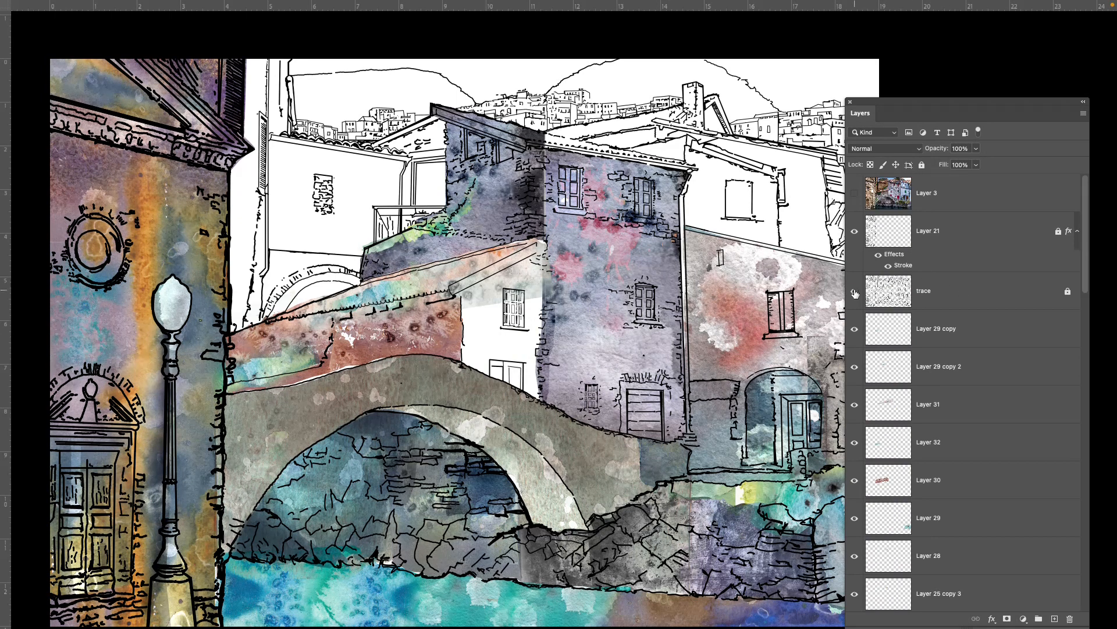
click(855, 291)
click(855, 240)
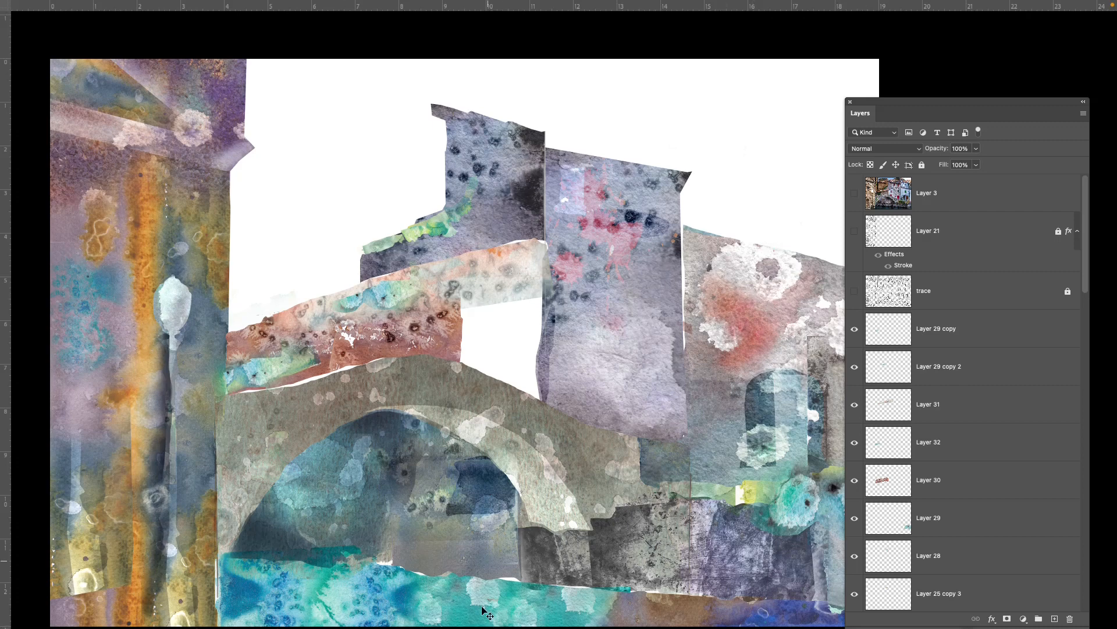
- Select the bridge texture on Layer 10, leave full-screen view, and switch to the URBAN TEXTURES assignment page in Chrome
click(493, 398)
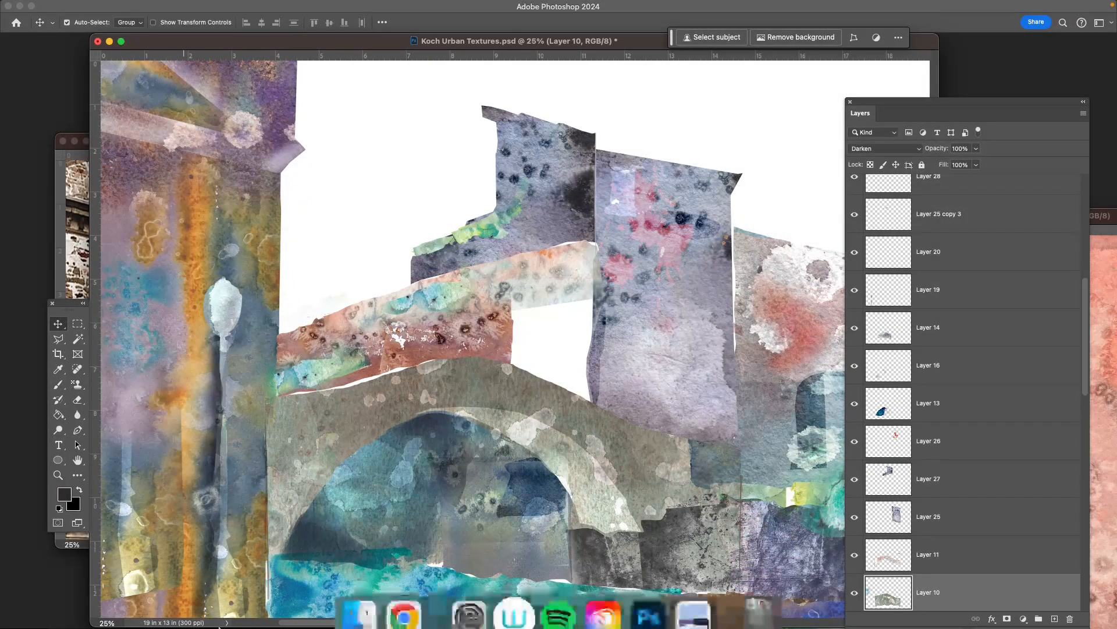
click(404, 598)
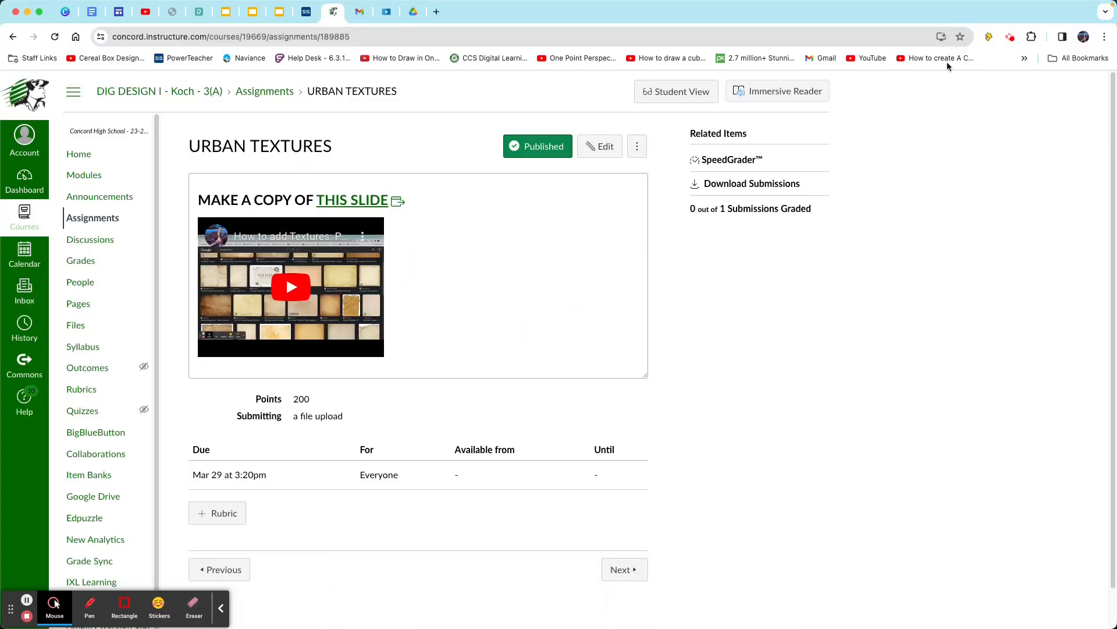